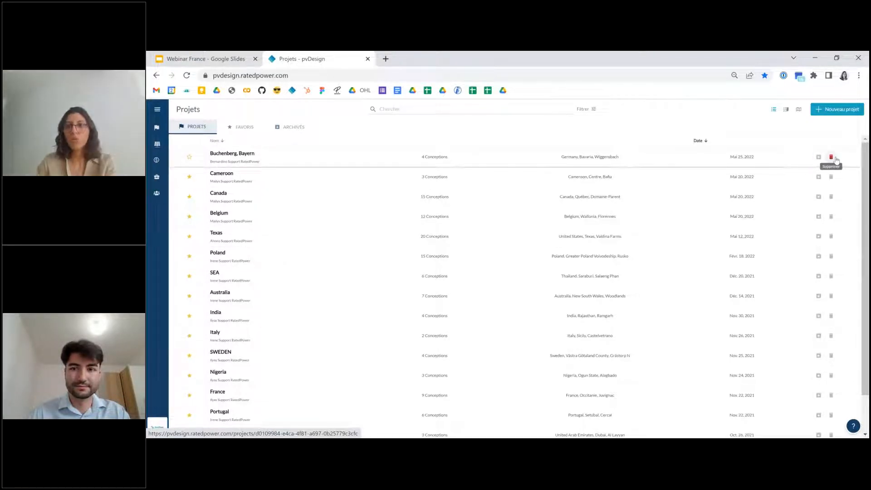
- Open the France project from the project list
left_click(833, 114)
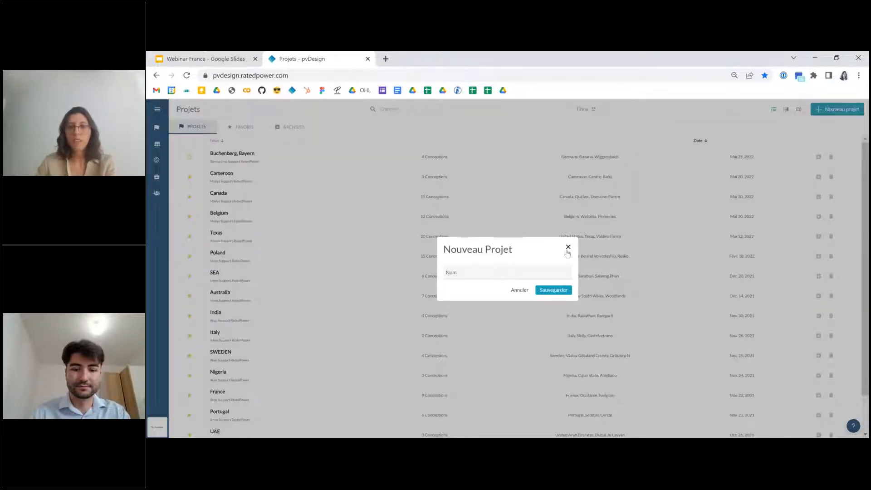
left_click(527, 289)
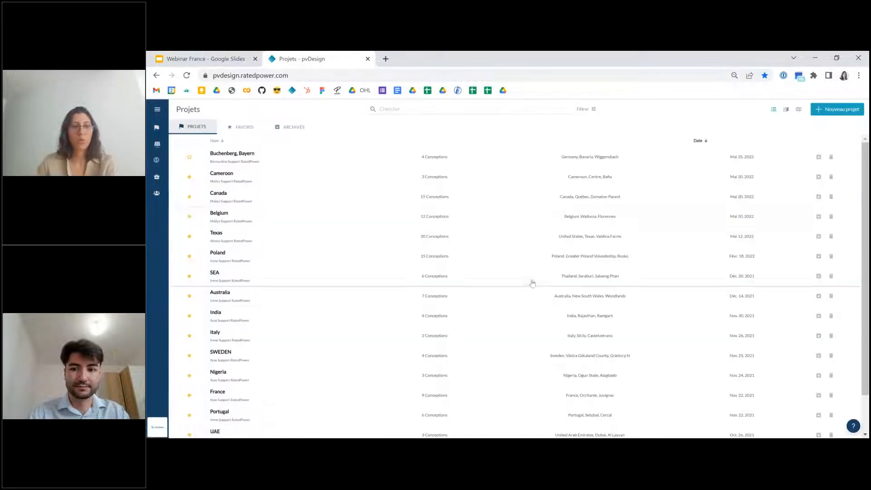
scroll(299, 317, "down", 1)
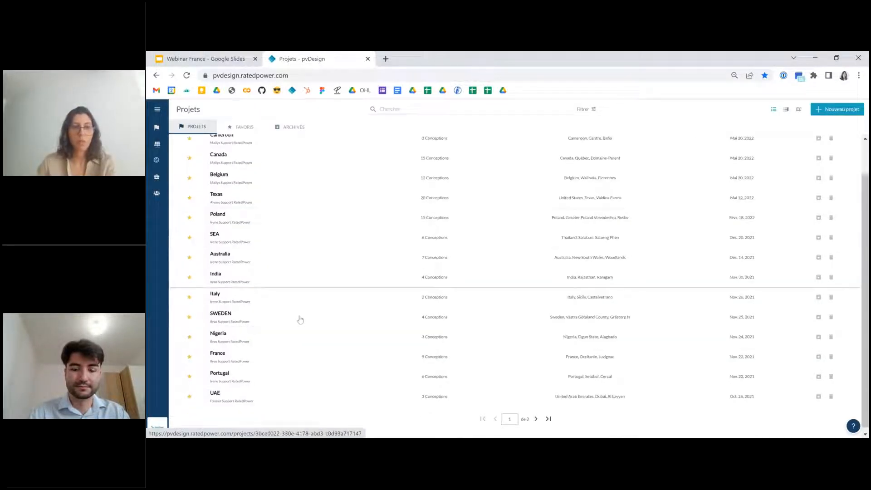
left_click(309, 361)
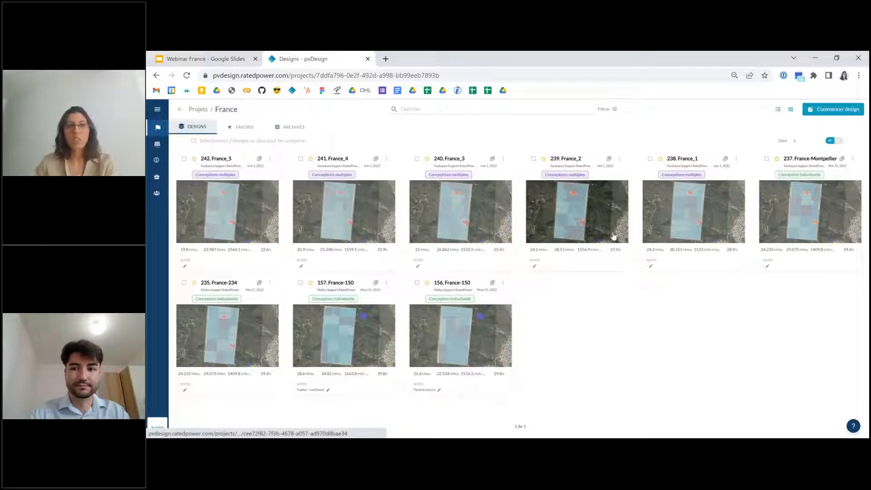
- Start a new design in the France project and expand its site settings
left_click(269, 160)
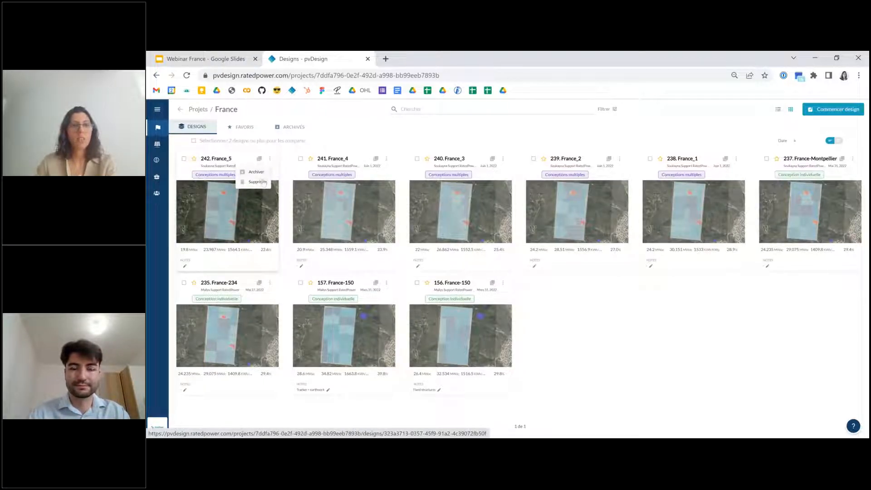
left_click(272, 162)
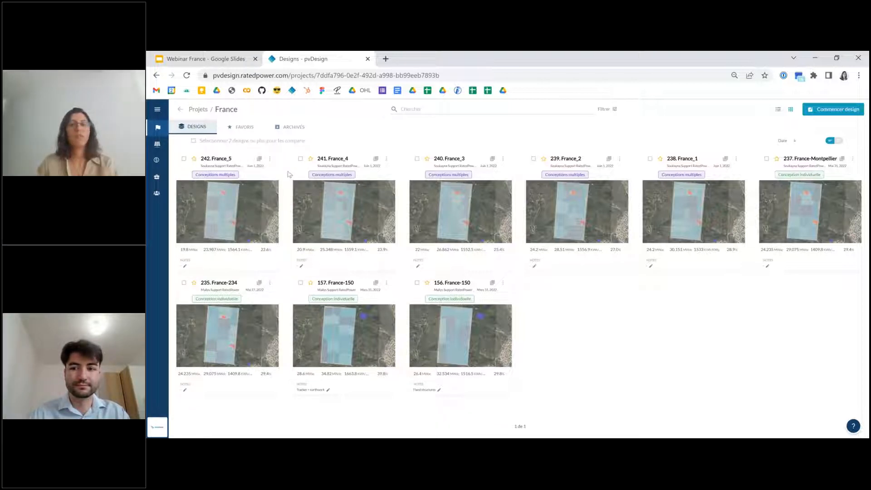
left_click(826, 111)
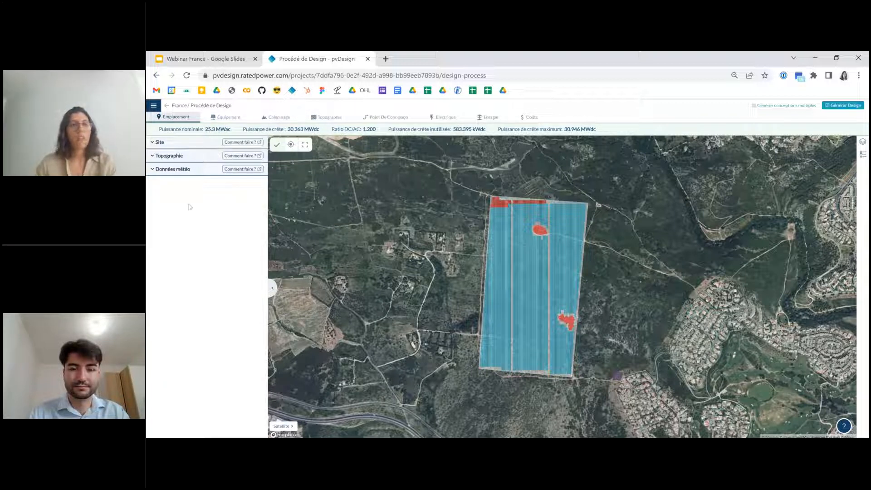
left_click(155, 142)
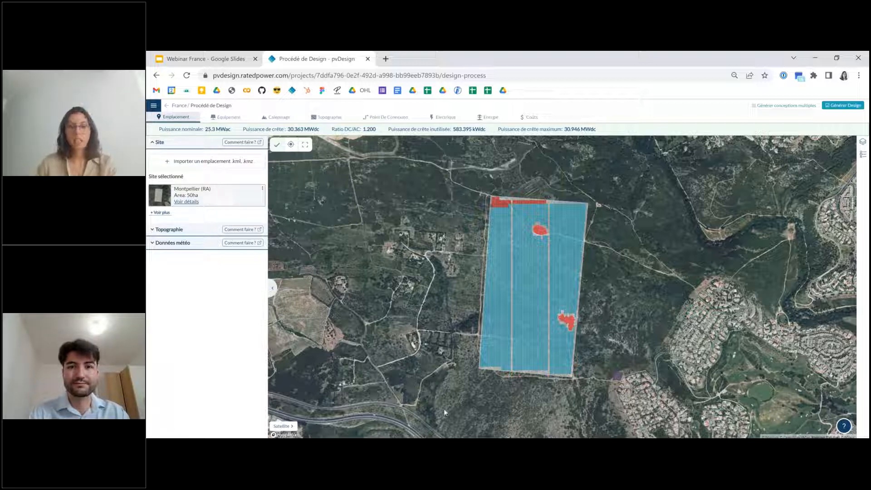
- Switch to Google Earth Pro and show the AA area, AC access point, ST area and MV point of the Montpellier site
left_click(460, 437)
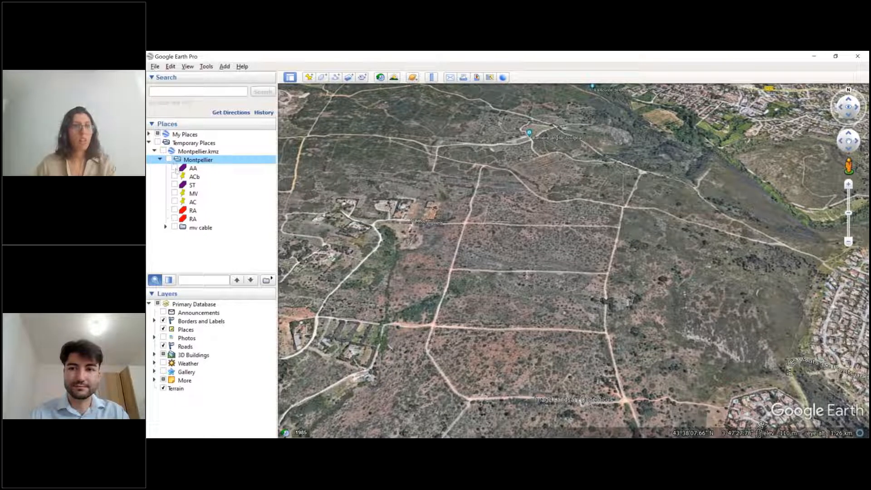
left_click(175, 169)
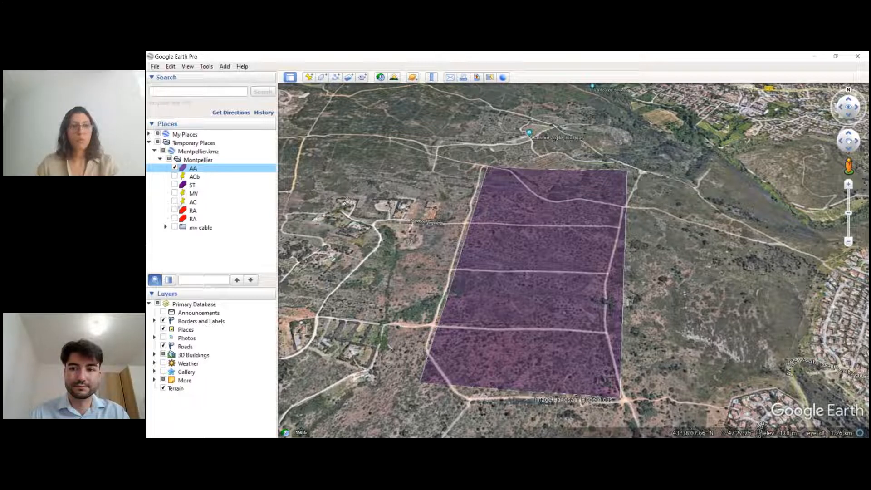
left_click(177, 203)
left_click(174, 202)
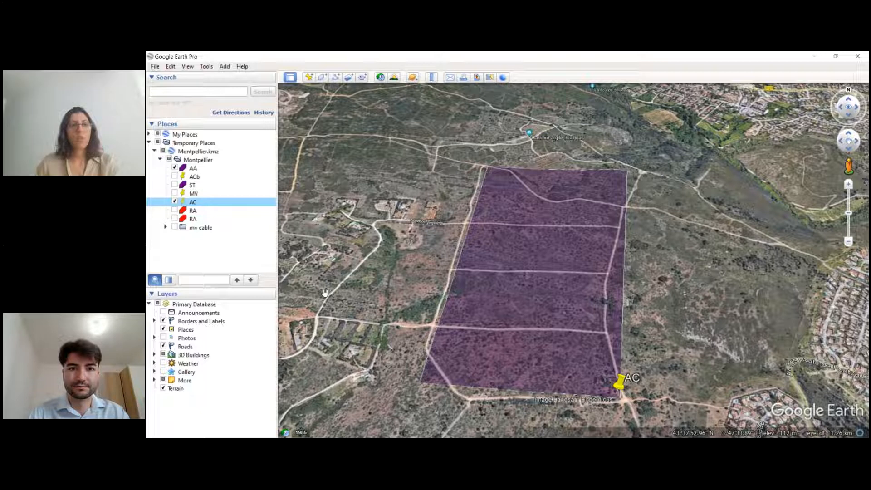
left_click(175, 185)
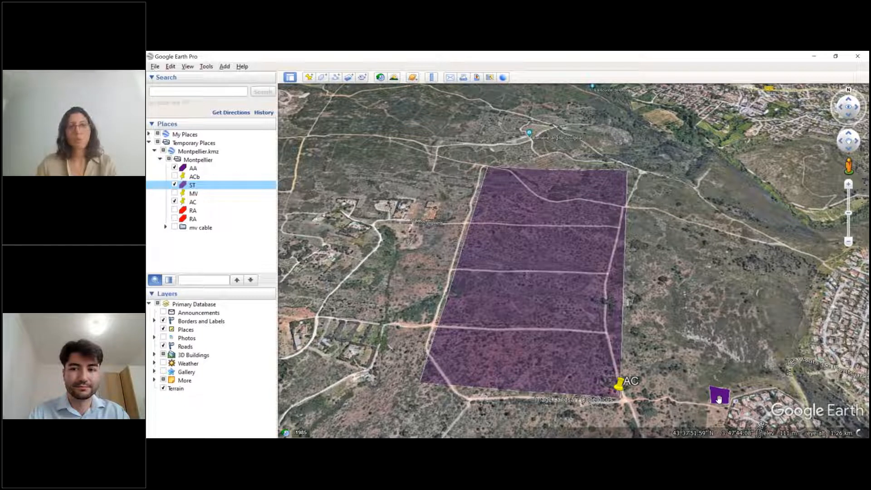
left_click(175, 193)
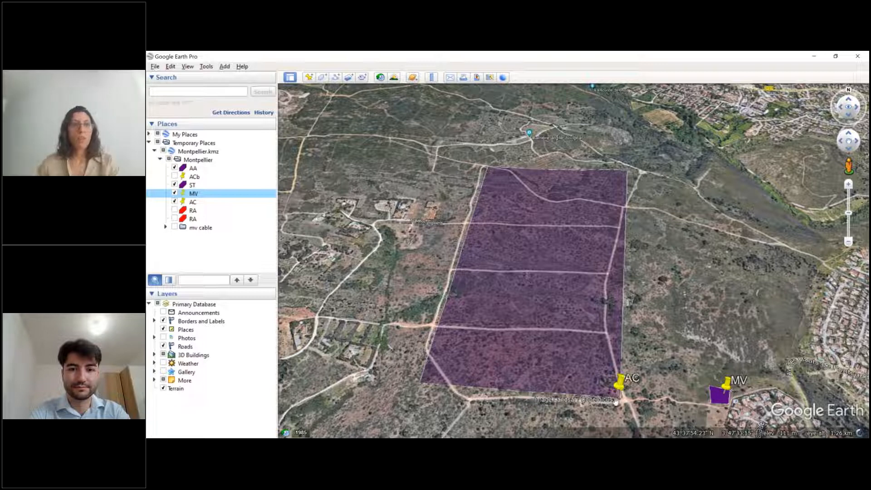
- Show both RA areas of the Montpellier site and select the Montpellier folder
left_click(176, 212)
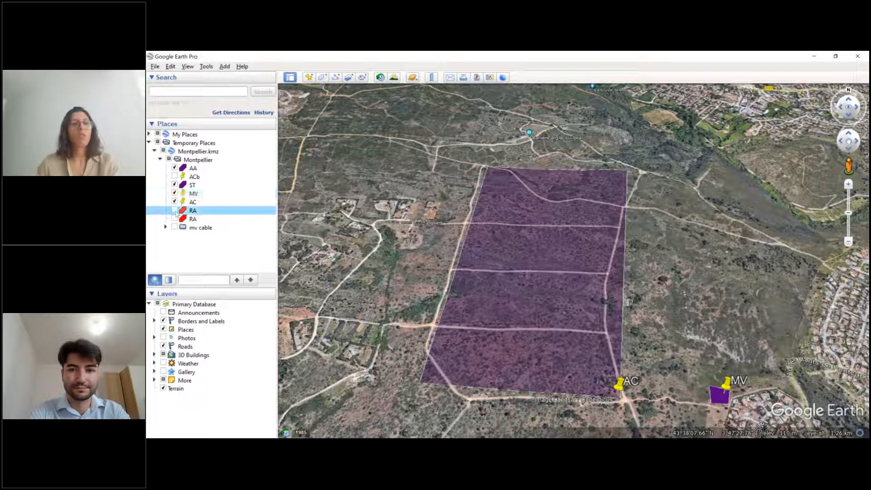
left_click(175, 211)
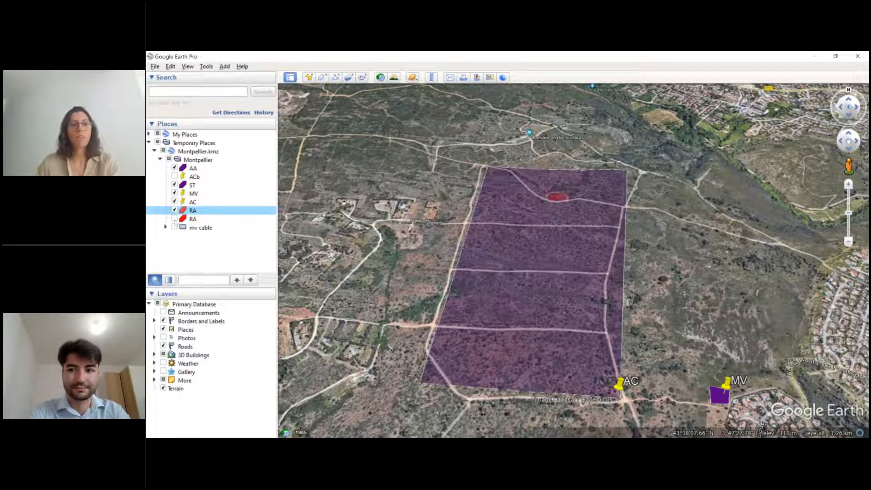
left_click(175, 219)
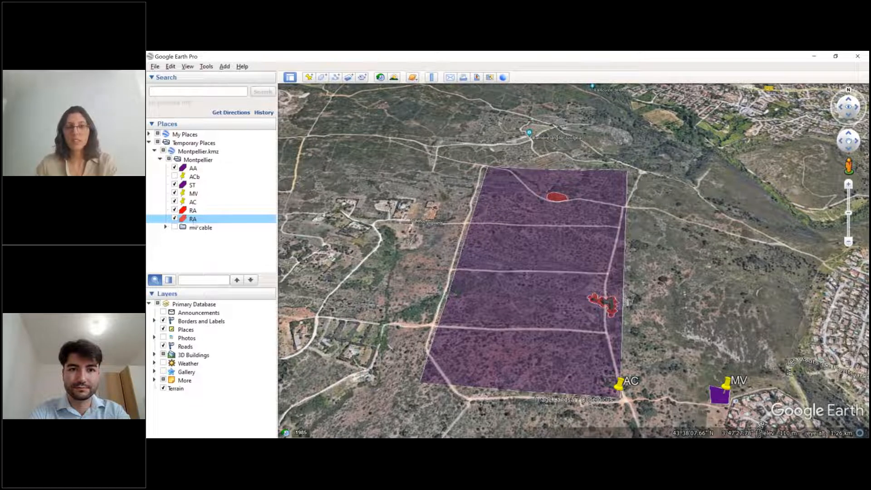
right_click(200, 160)
left_click(200, 161)
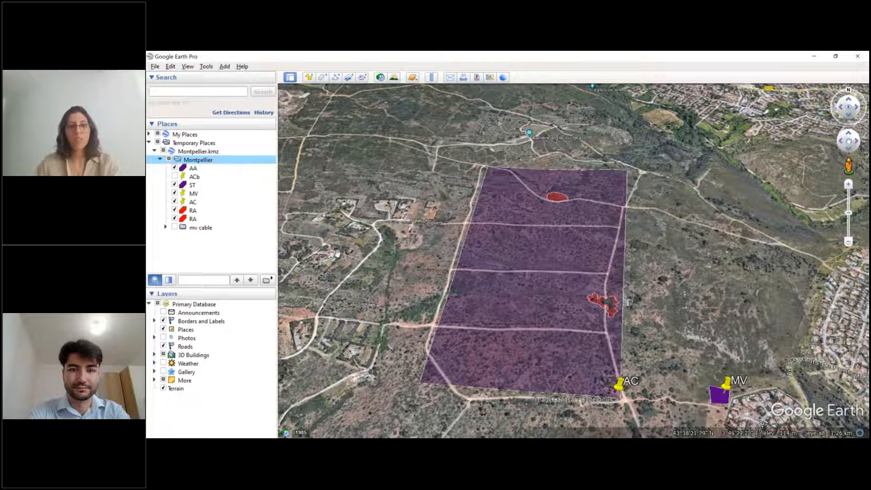
- Switch back to the pvDesign design process and expand the topography and weather data settings
left_click(435, 446)
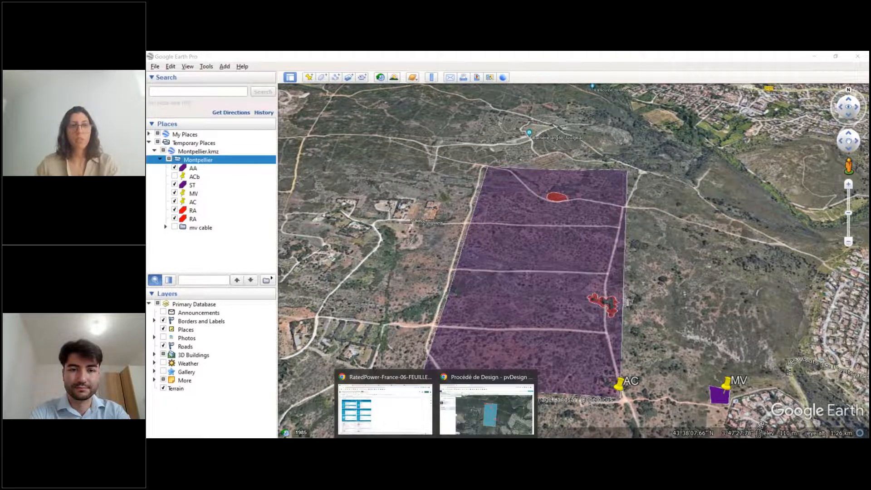
left_click(487, 406)
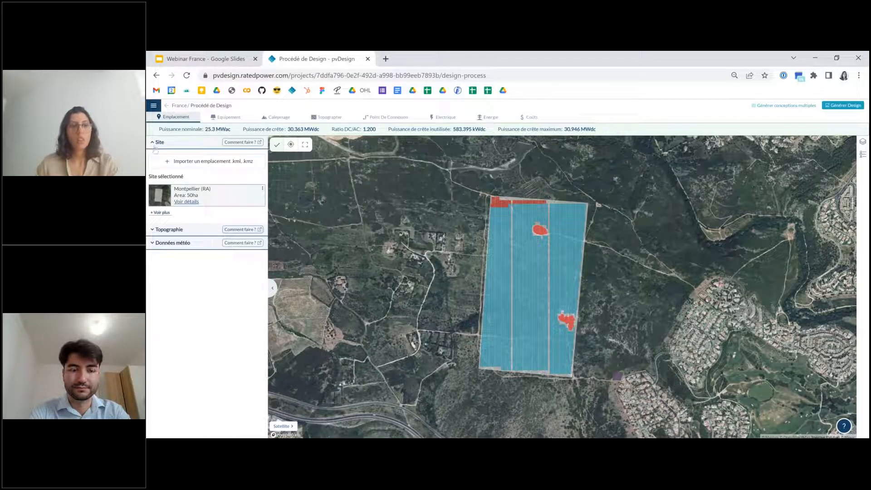
left_click(153, 229)
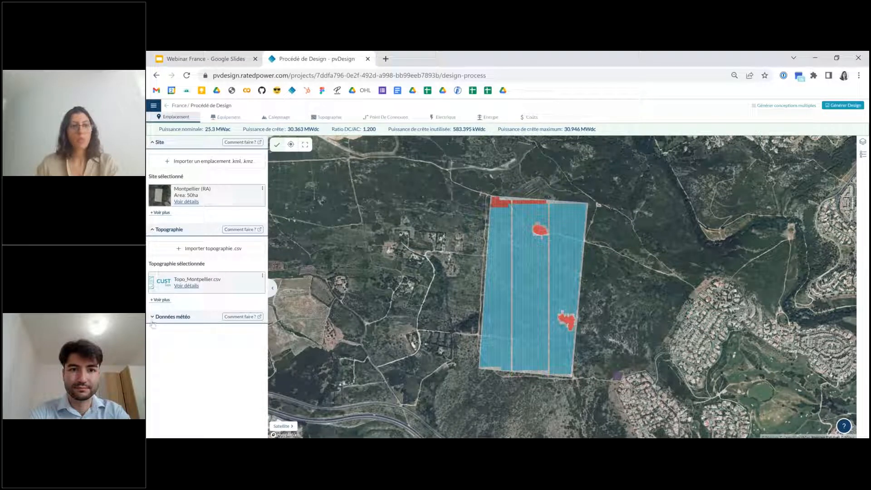
left_click(155, 321)
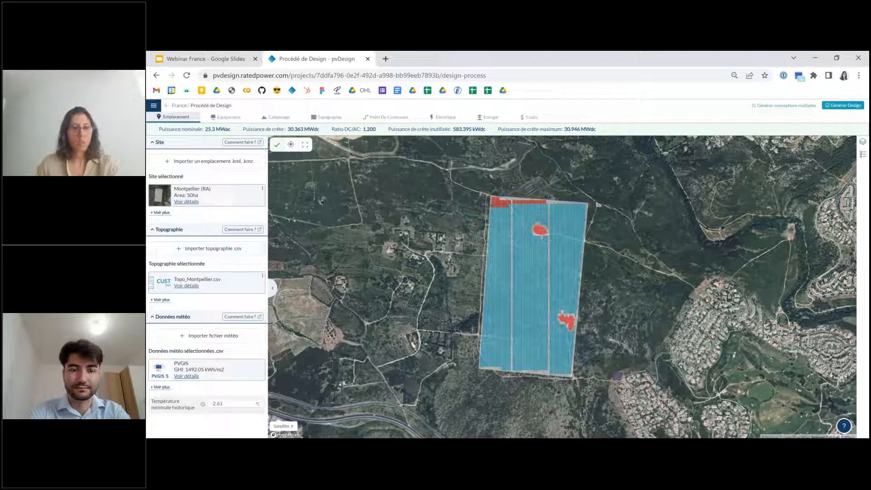
- List all topographies and select Google Earth as the site's topography source
left_click(164, 301)
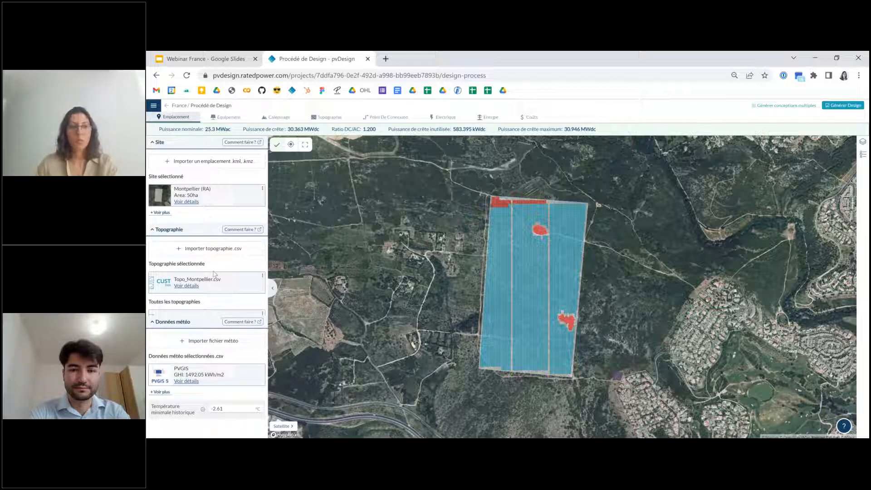
scroll(199, 236, "down", 1)
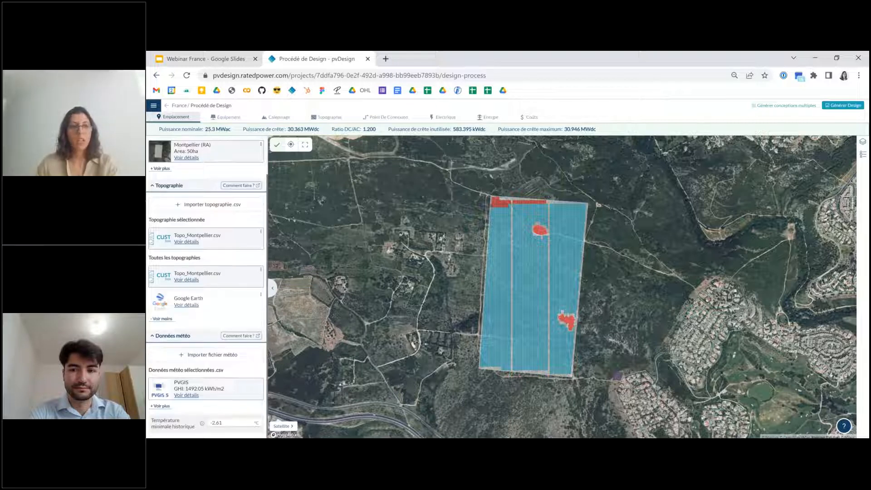
left_click(165, 305)
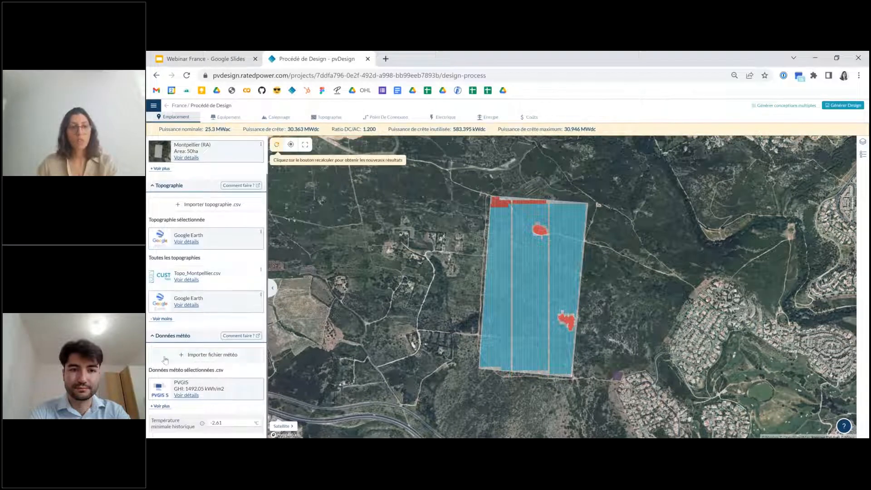
- List all weather data sources available for the site and review them
left_click(161, 407)
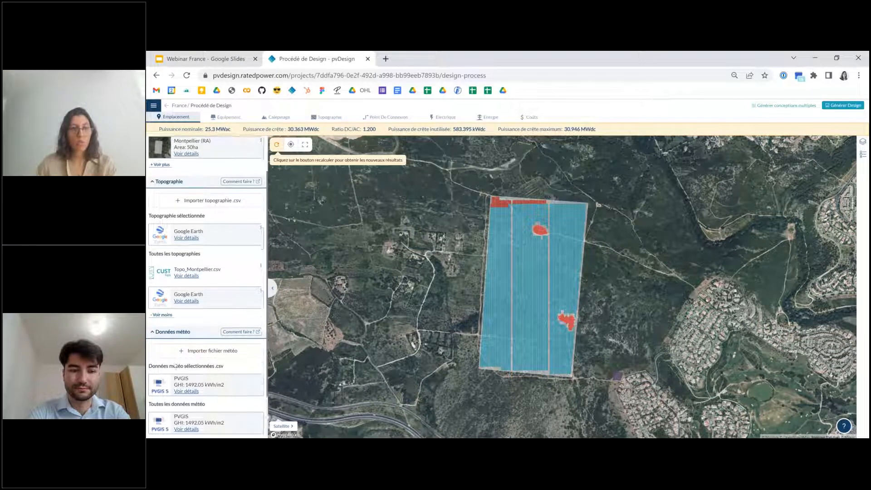
scroll(196, 395, "down", 2)
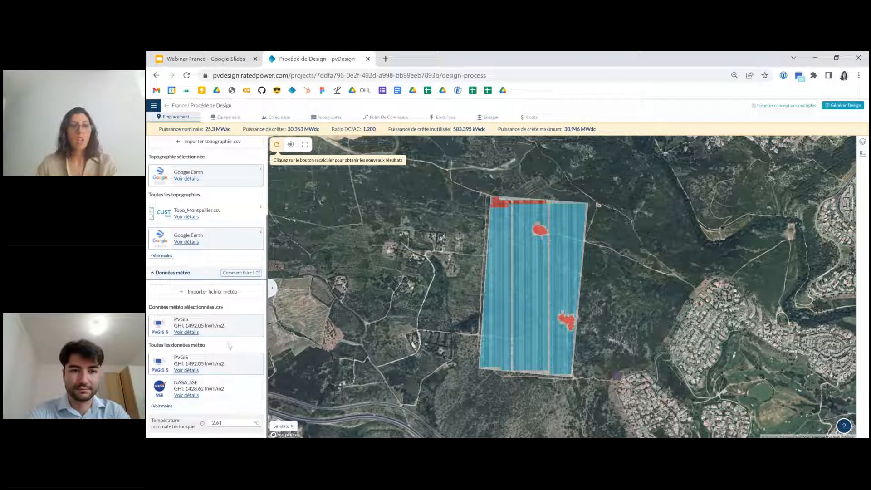
scroll(202, 411, "up", 1)
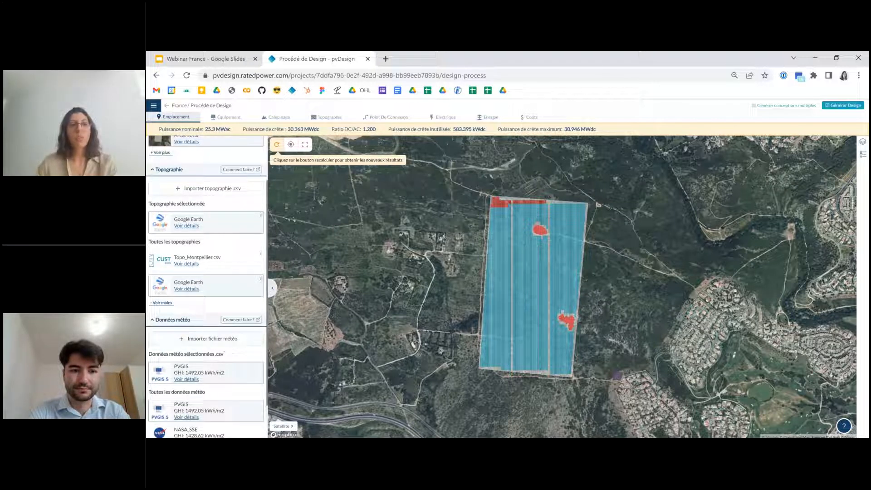
scroll(227, 349, "up", 1)
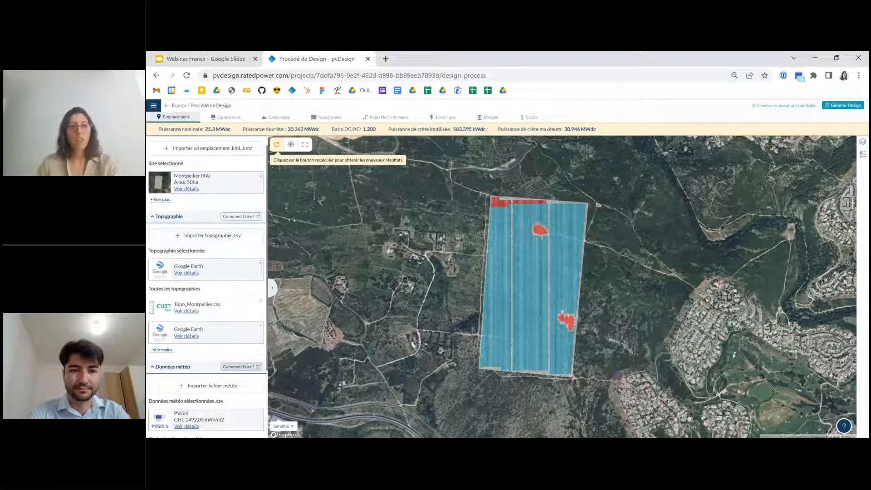
scroll(223, 358, "down", 1)
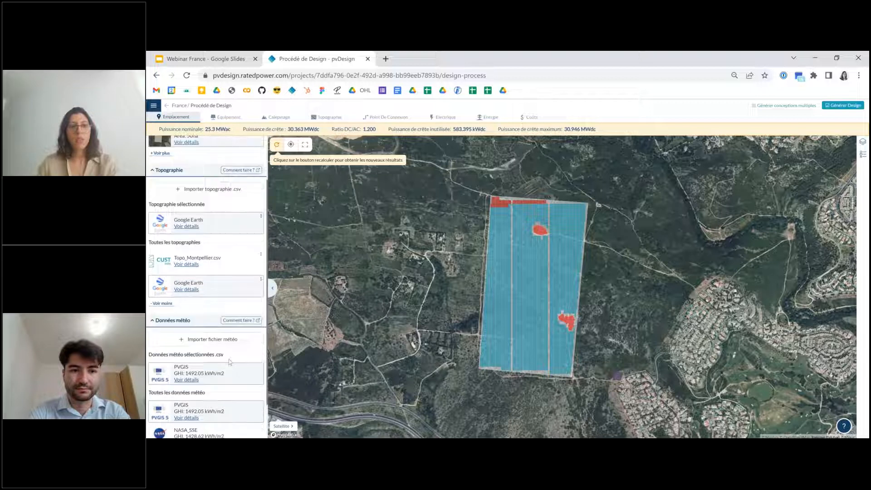
- Review the source formats offered for importing a TMY weather file, and close the import without loading one
left_click(216, 339)
left_click(377, 161)
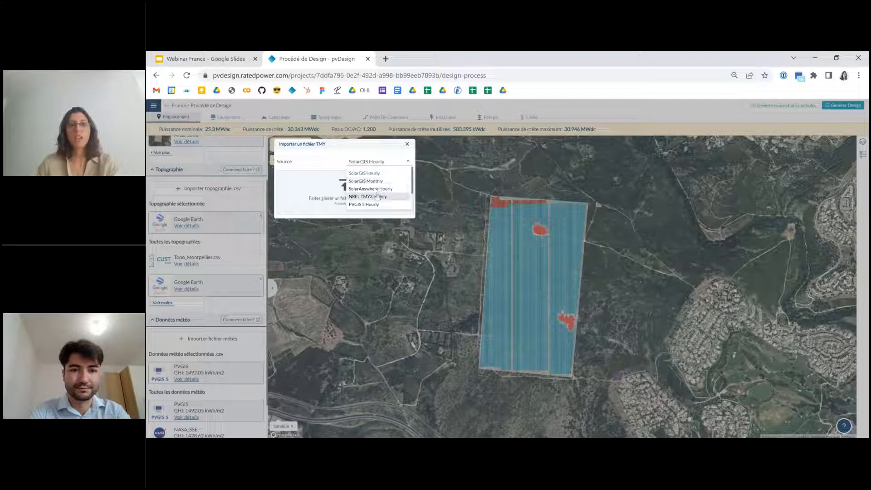
left_click(408, 145)
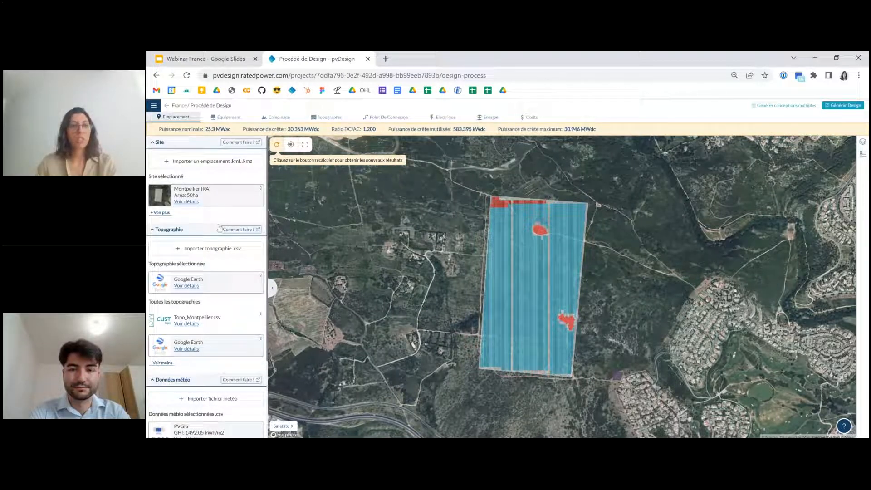
- In the equipment settings, search the PV modules for "cana 45 bif" and select Canadian Solar's bifacial 445 W CS3W-445MB-AG 1500V
left_click(223, 120)
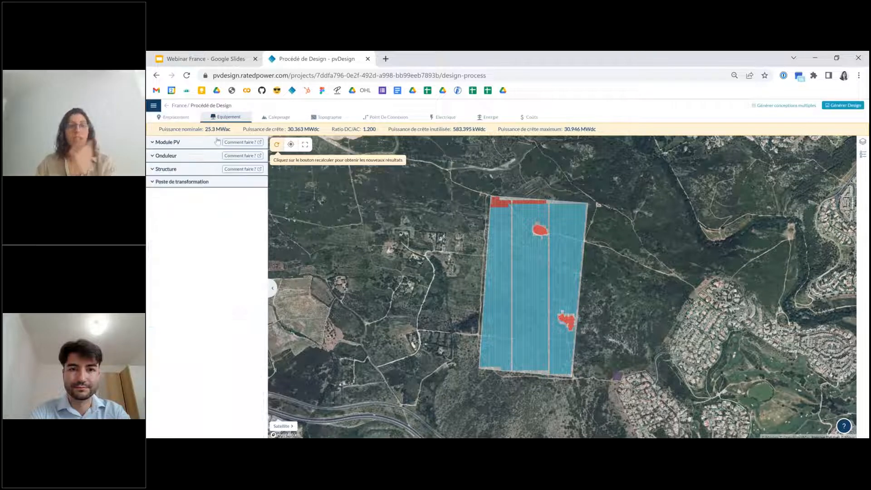
left_click(152, 142)
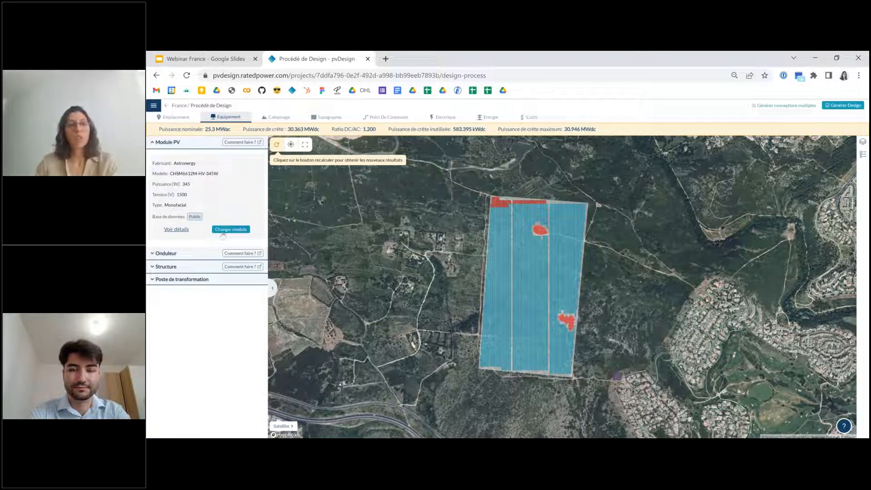
left_click(222, 230)
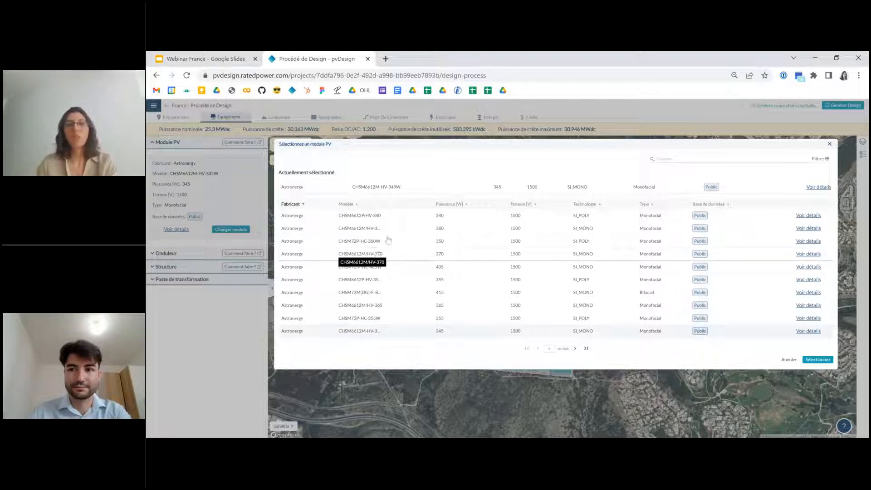
left_click(739, 158)
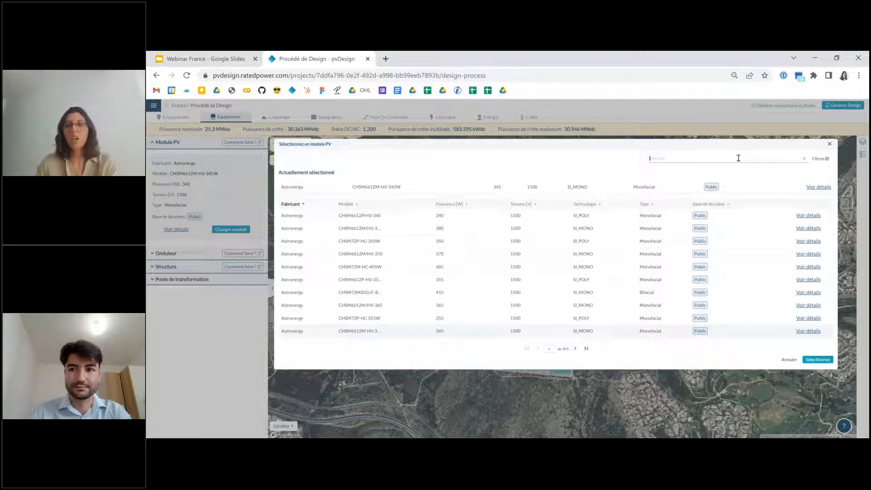
type("cana")
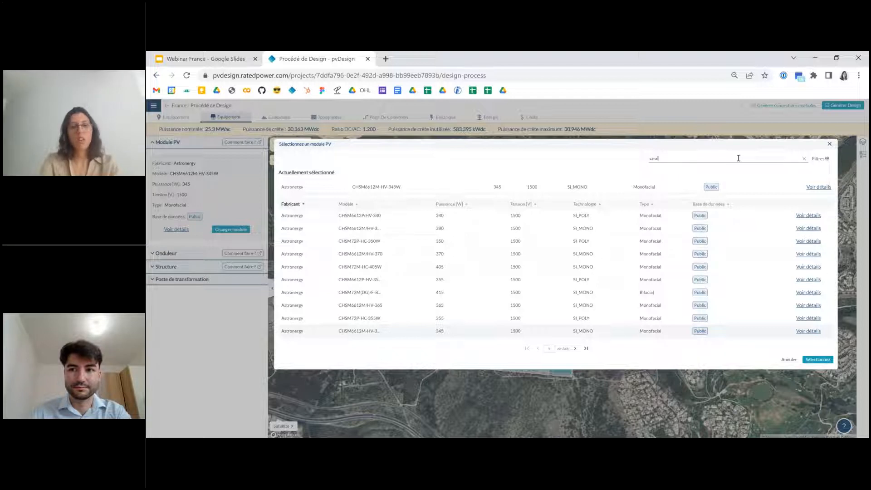
type(" 45 bif")
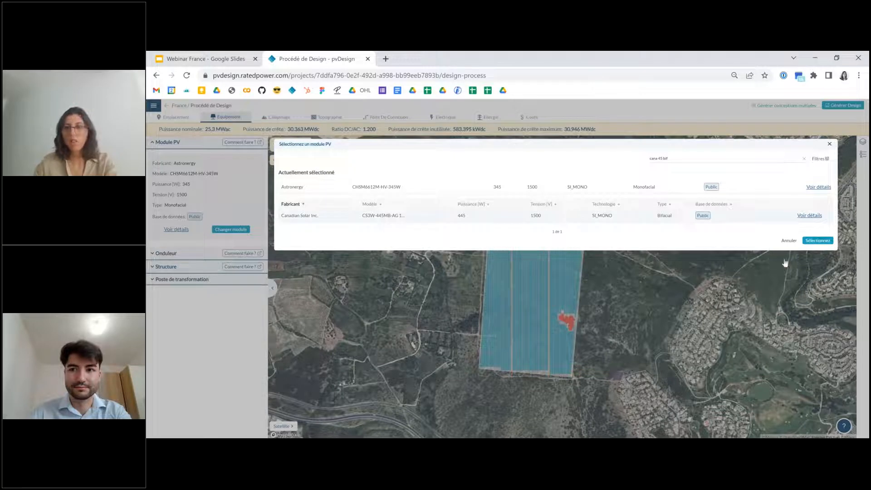
left_click(818, 241)
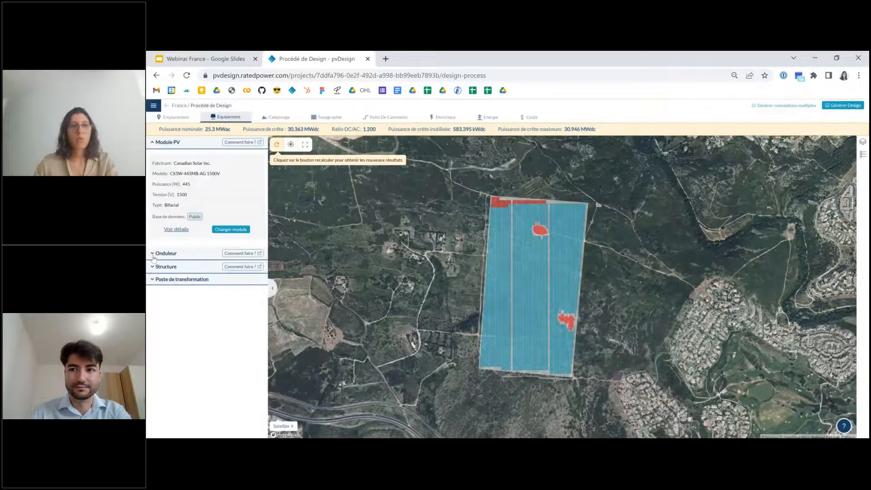
- Show the inverter settings in place of the PV module's, browse the central inverter catalogue, and close it without changing the inverter
left_click(153, 254)
left_click(157, 143)
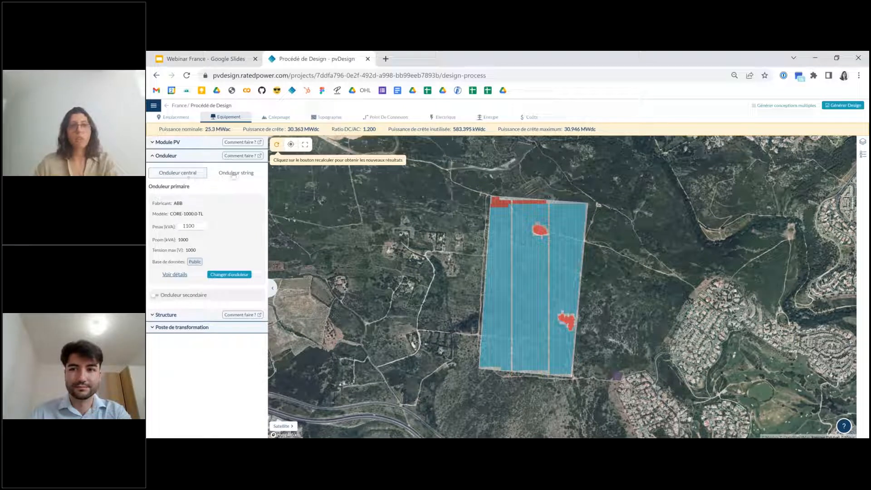
left_click(225, 275)
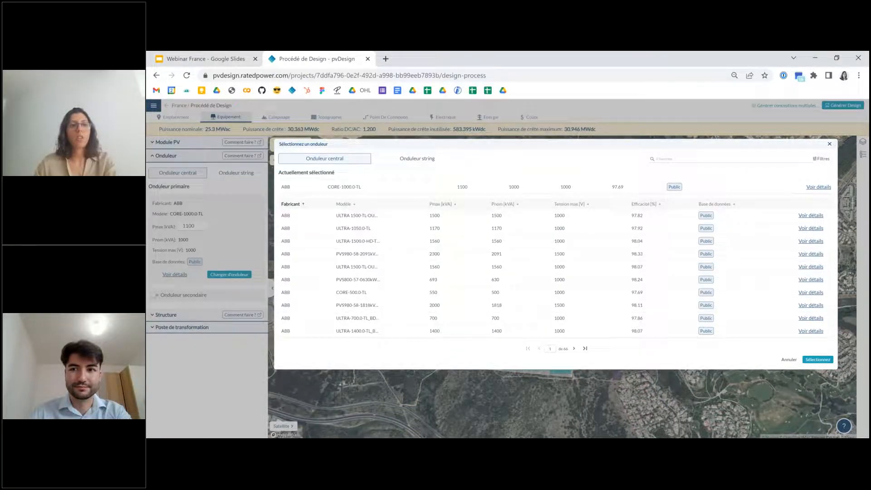
left_click(830, 144)
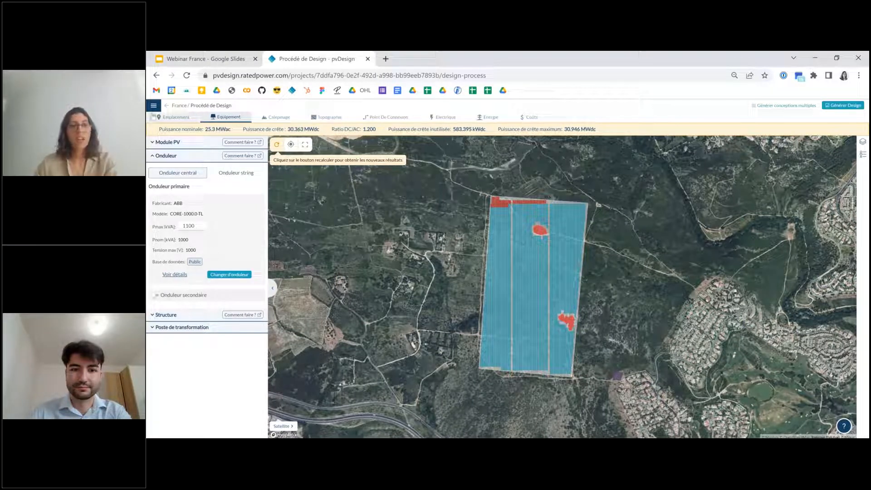
- Open the company's equipment library in a separate browser tab and review its module and inverter lists with their import options
left_click(154, 109)
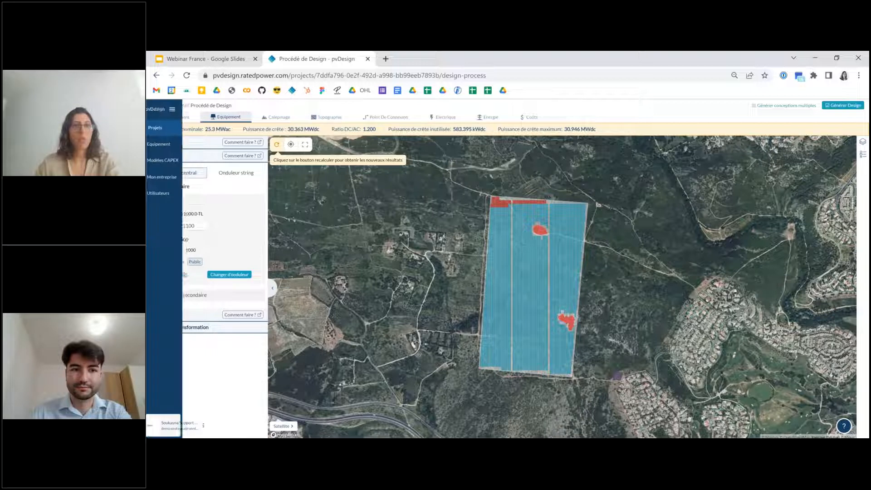
right_click(175, 150)
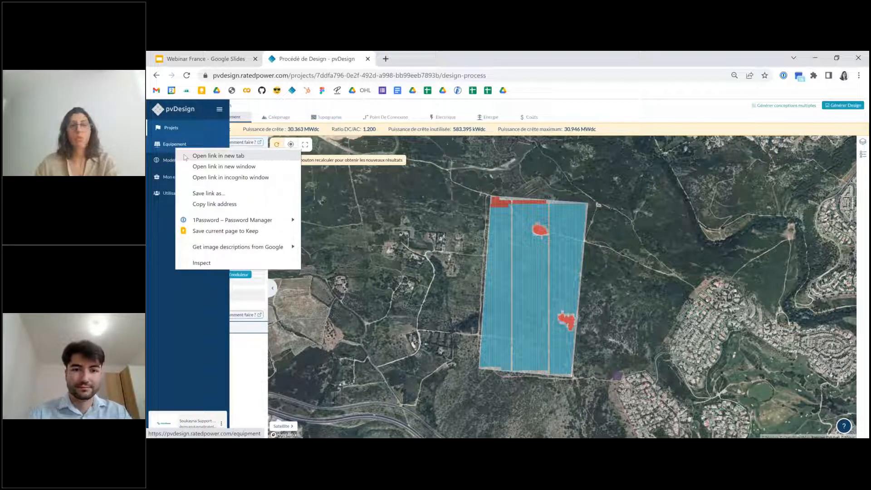
left_click(199, 156)
left_click(420, 59)
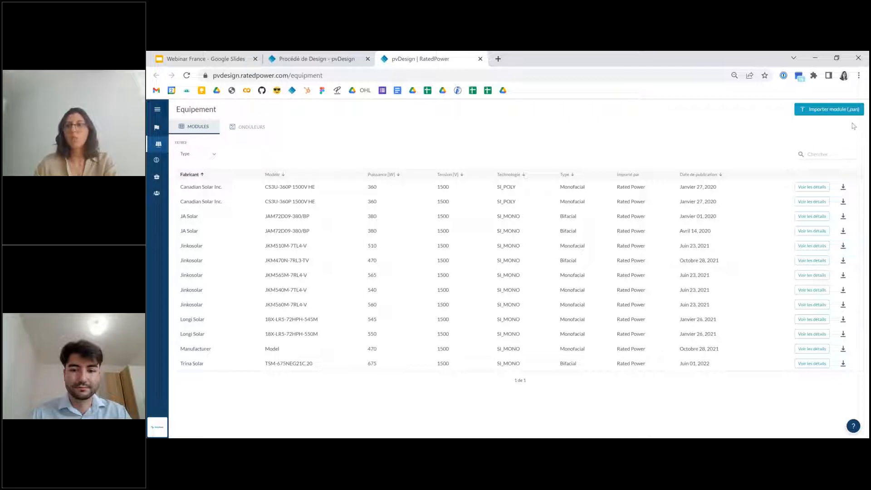
left_click(254, 126)
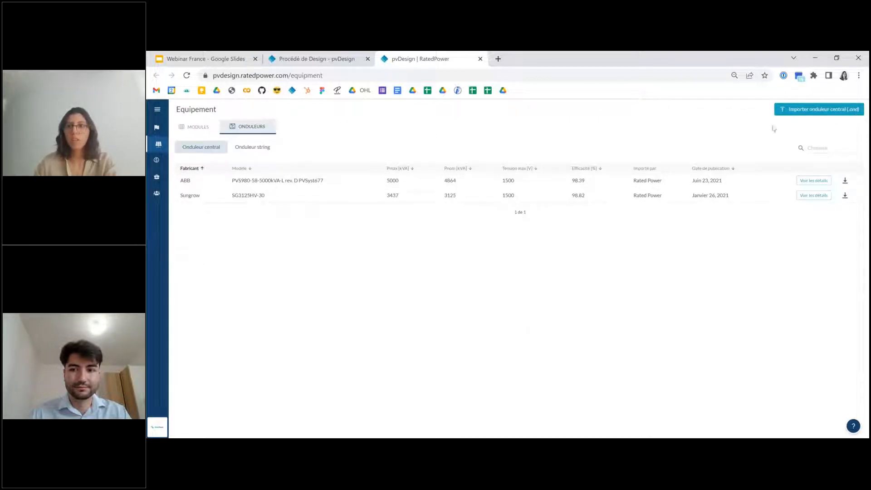
left_click(204, 127)
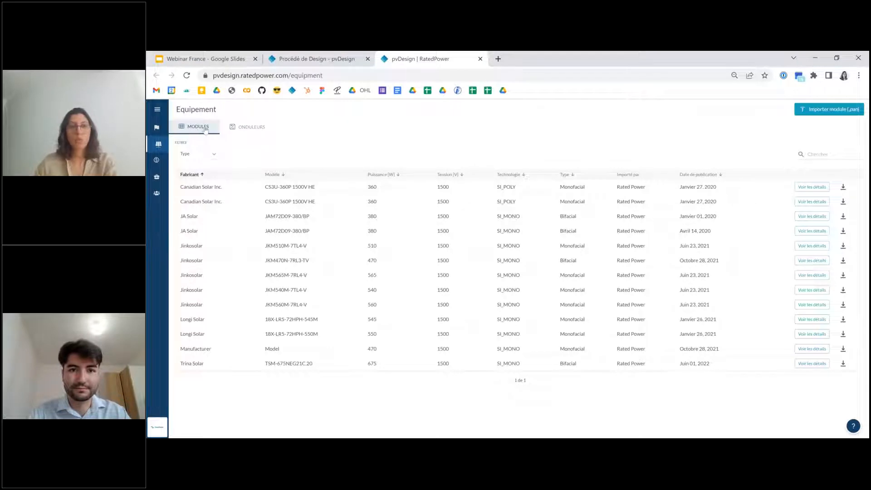
- Return to the design process, compare the fixed, E-W and single-axis tracker structures, and check the tracker catalogue without changing the model
left_click(301, 60)
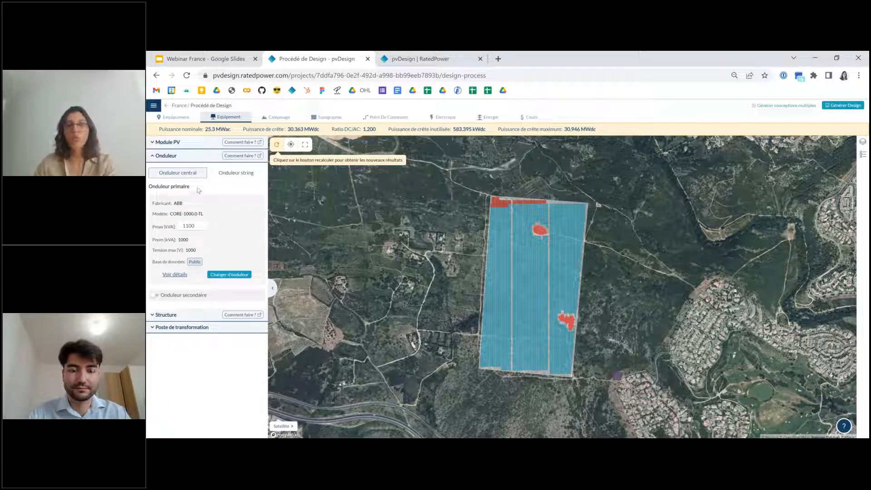
left_click(155, 156)
left_click(153, 170)
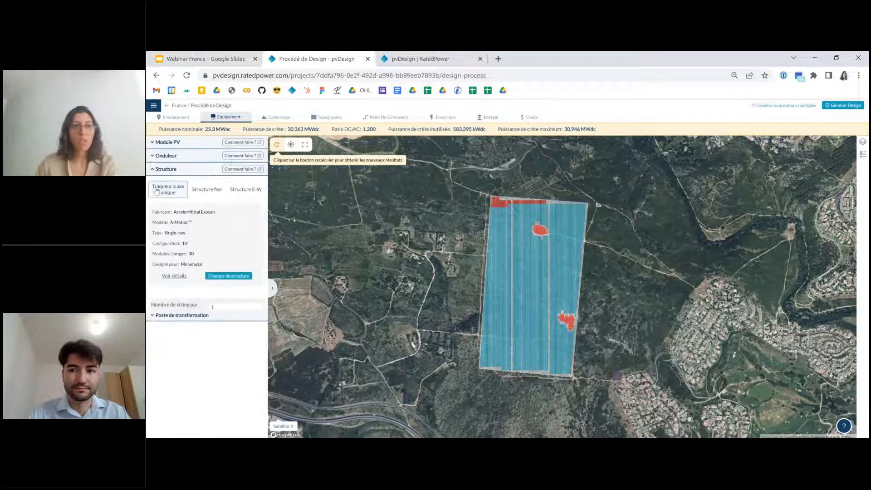
left_click(218, 195)
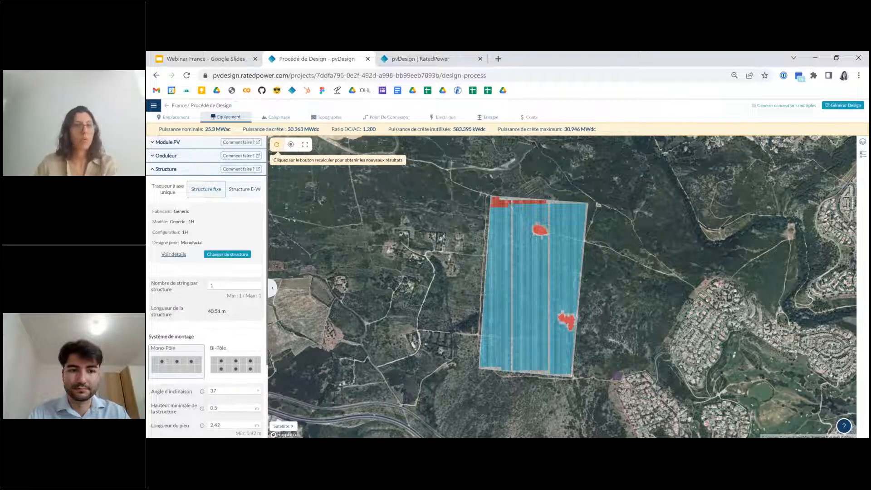
left_click(244, 190)
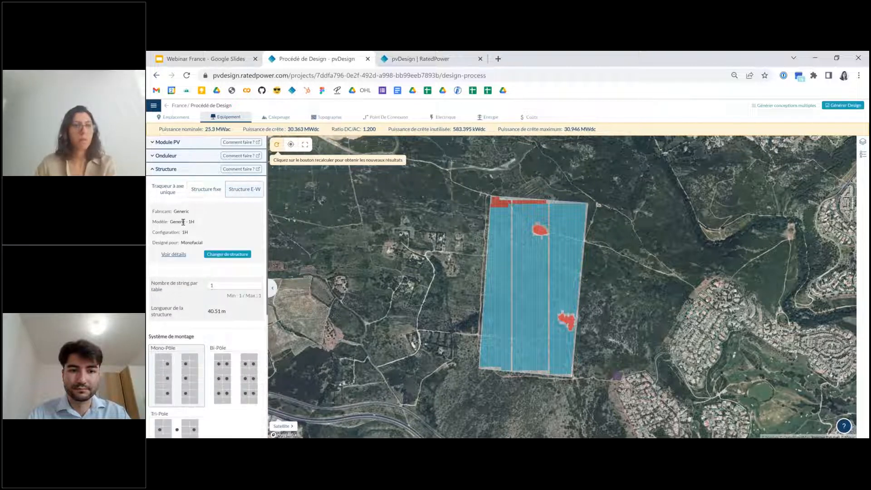
left_click(203, 190)
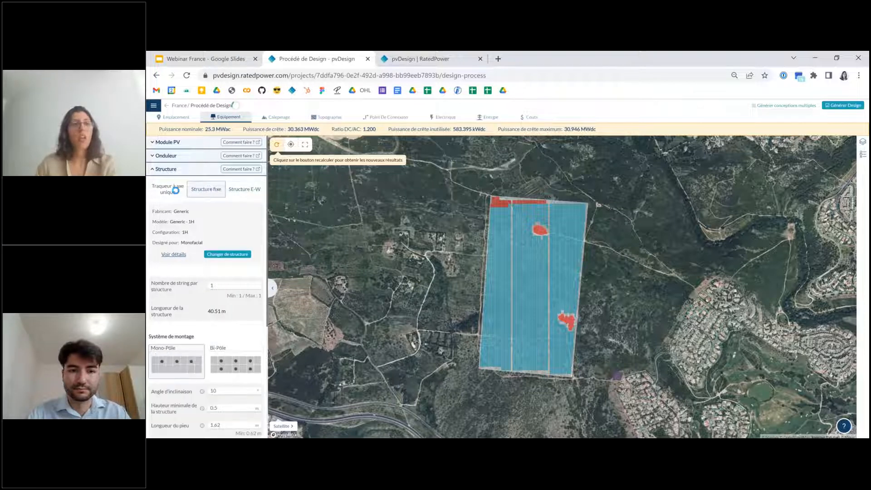
left_click(174, 193)
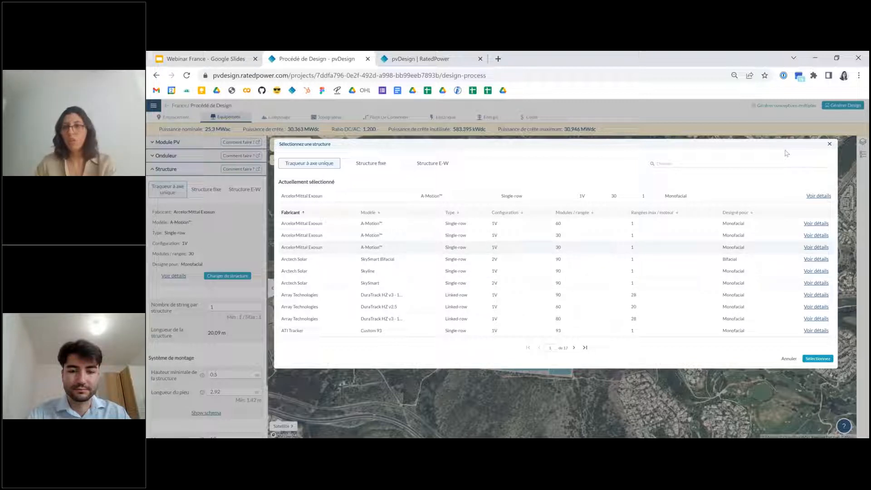
left_click(830, 144)
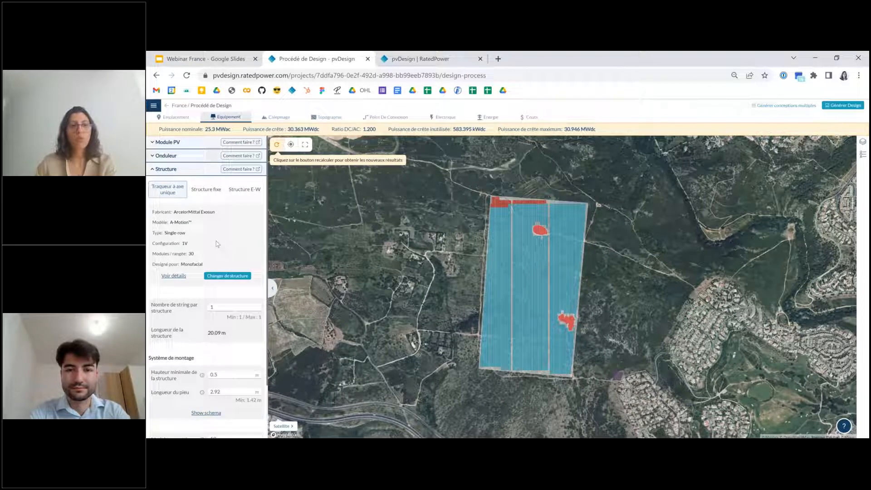
- Examine the single-axis tracker's strings per structure, structure length, mounting system and modules per string
scroll(216, 244, "down", 1)
scroll(216, 241, "down", 2)
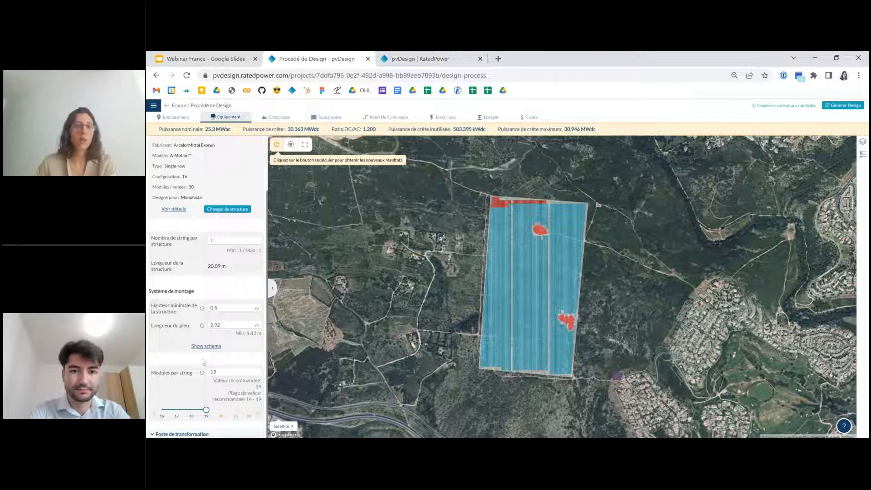
scroll(183, 346, "up", 1)
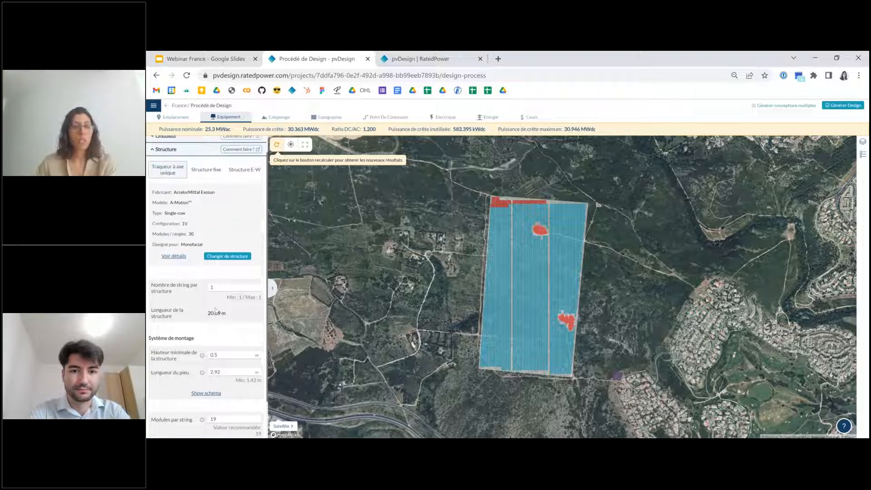
scroll(219, 294, "down", 1)
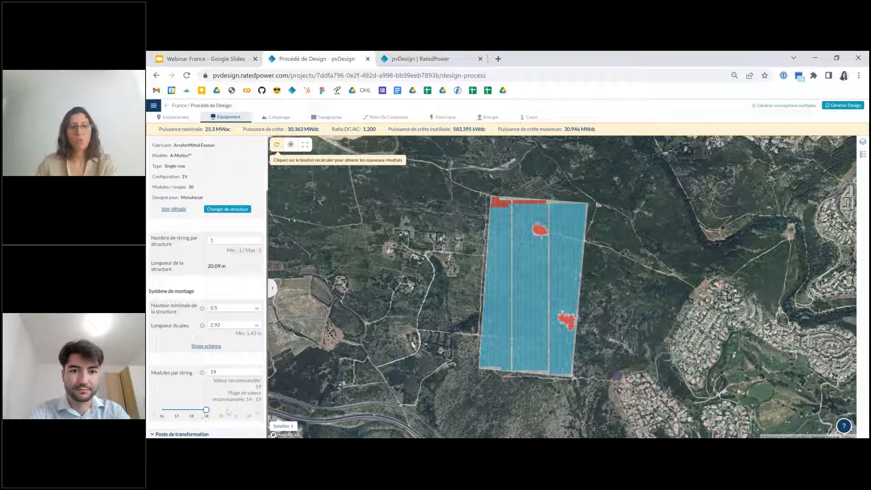
scroll(166, 176, "up", 3)
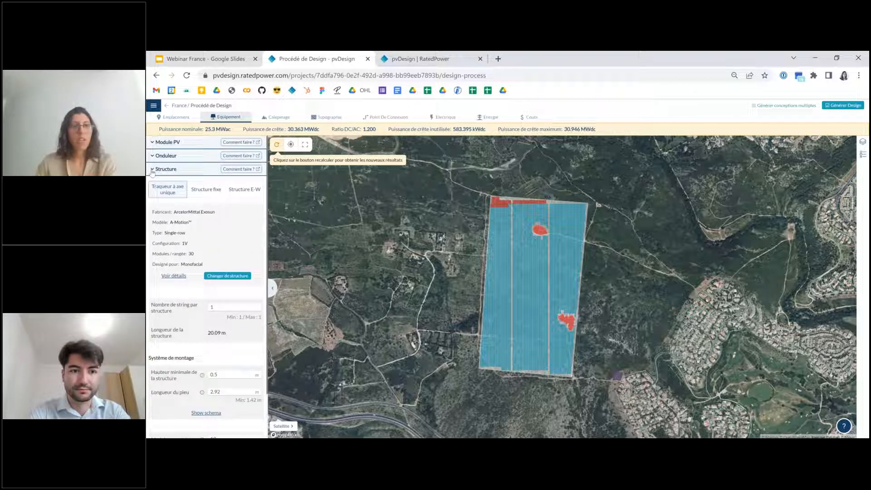
- Review the transformer station's inverter count, transformer losses and service type, and collapse the section
left_click(153, 169)
left_click(186, 182)
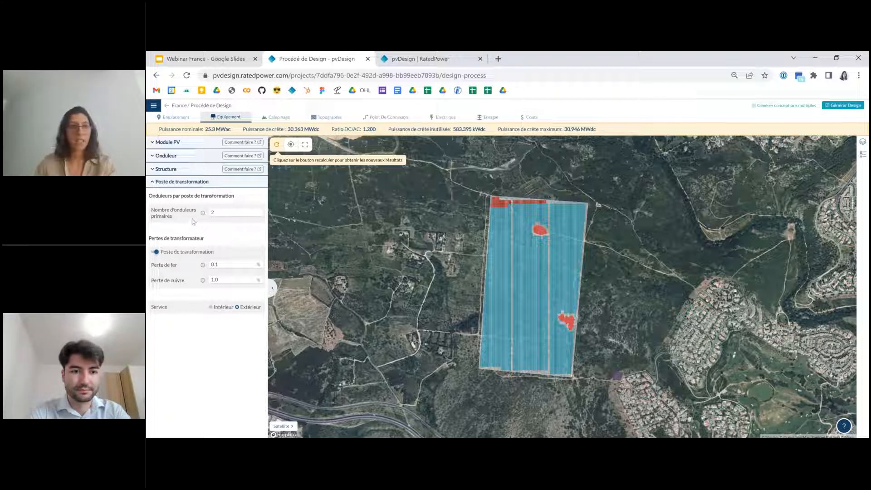
left_click(154, 183)
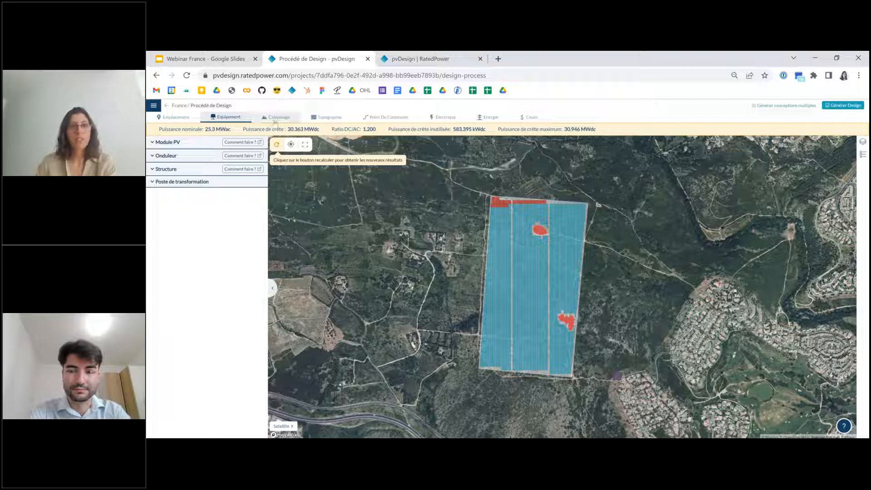
- In the layout's energy requirements, inspect the red structures along the plot's northern edge and enable installing the maximum peak power
left_click(277, 118)
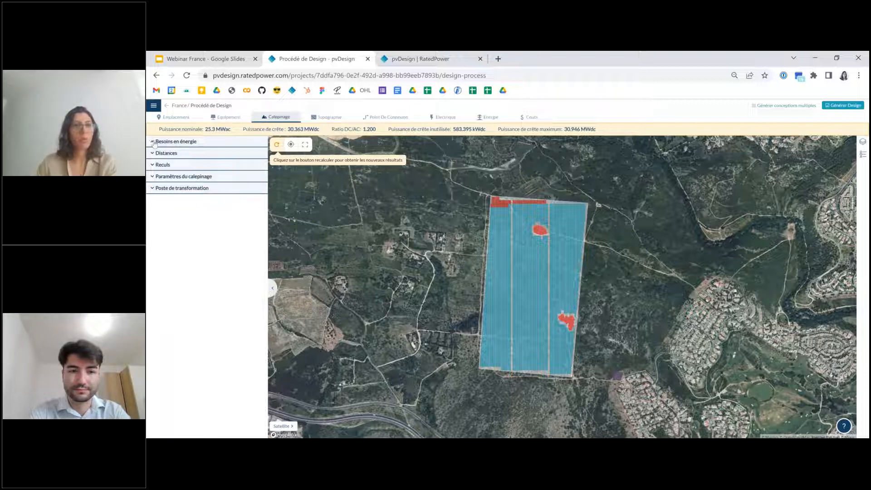
left_click(154, 142)
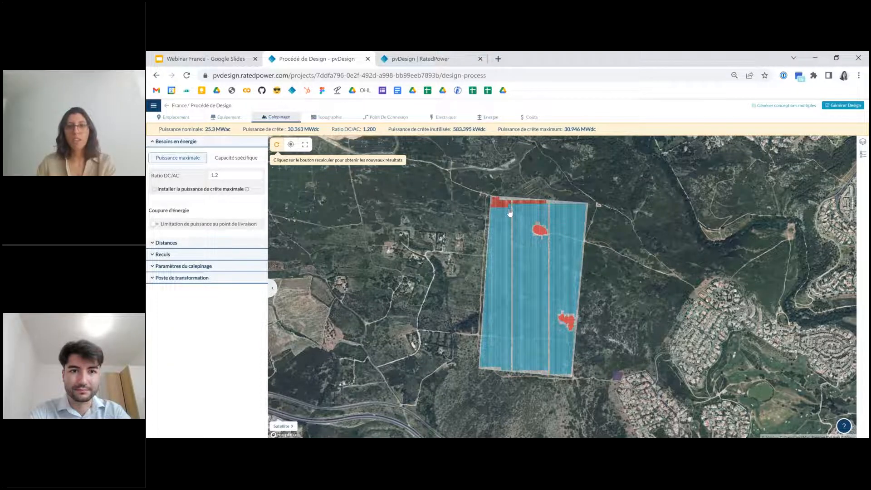
scroll(511, 213, "up", 2)
scroll(519, 214, "up", 3)
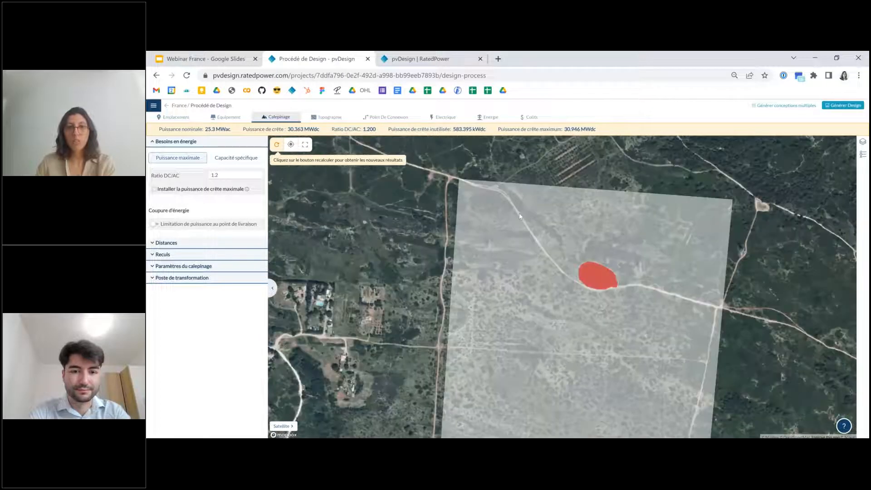
scroll(510, 212, "up", 2)
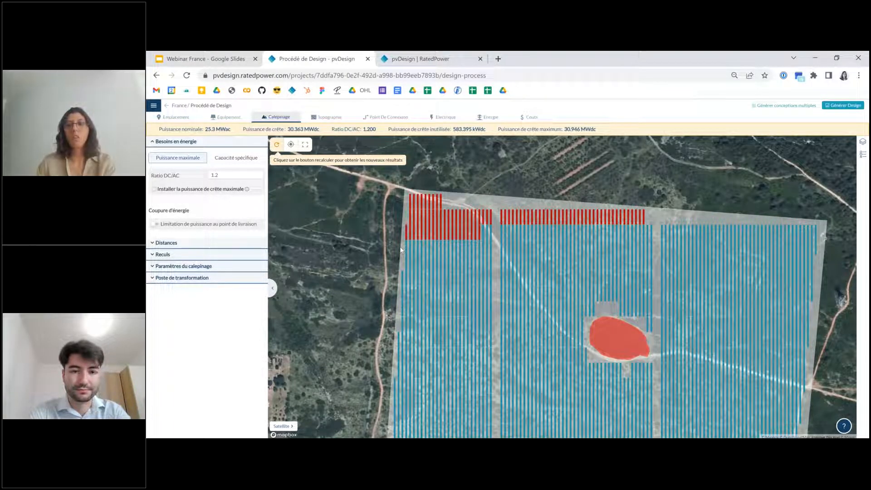
scroll(401, 249, "down", 1)
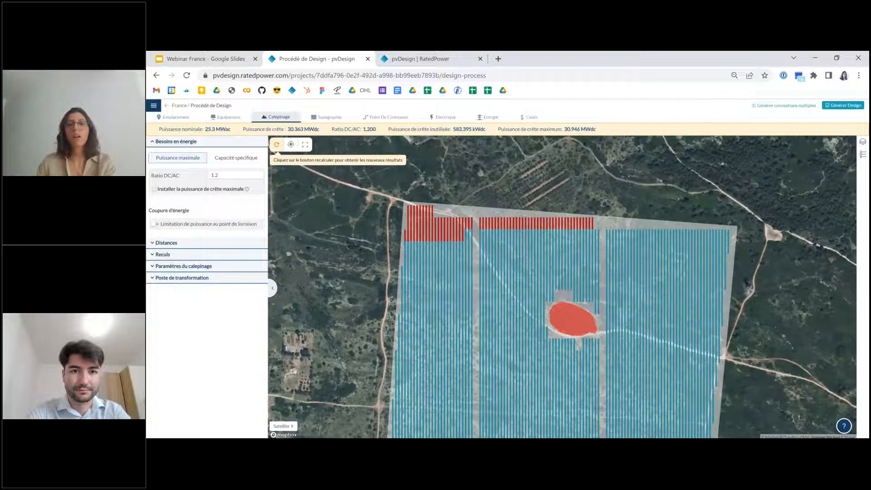
left_click_drag(473, 257, 467, 246)
scroll(469, 249, "down", 1)
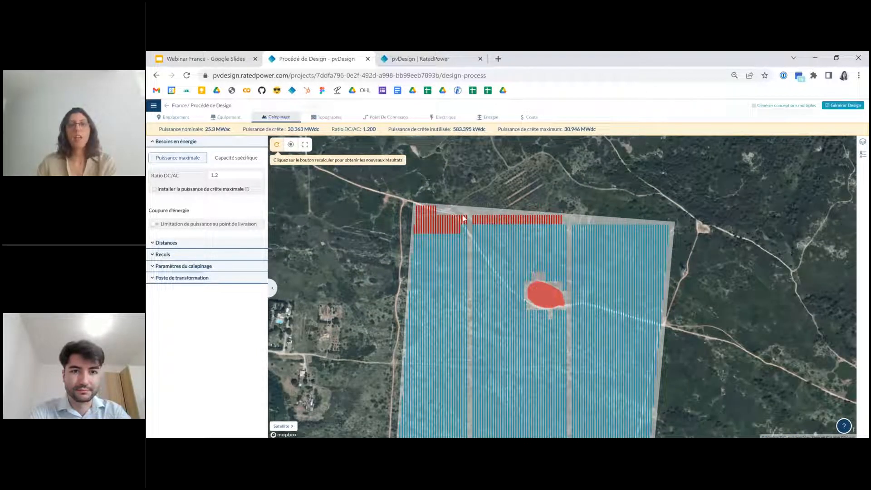
scroll(472, 239, "down", 1)
scroll(472, 238, "down", 1)
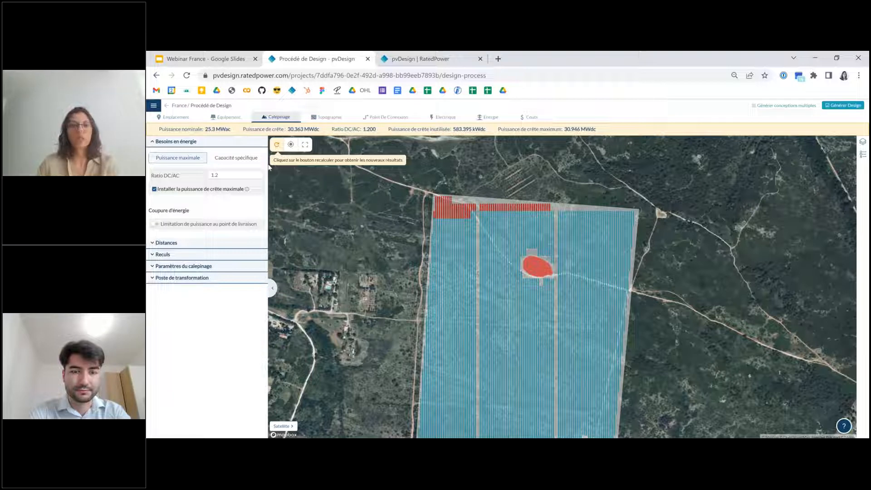
- Recalculate the layout with the maximum peak power installed and inspect the updated structures across the plot
left_click(276, 144)
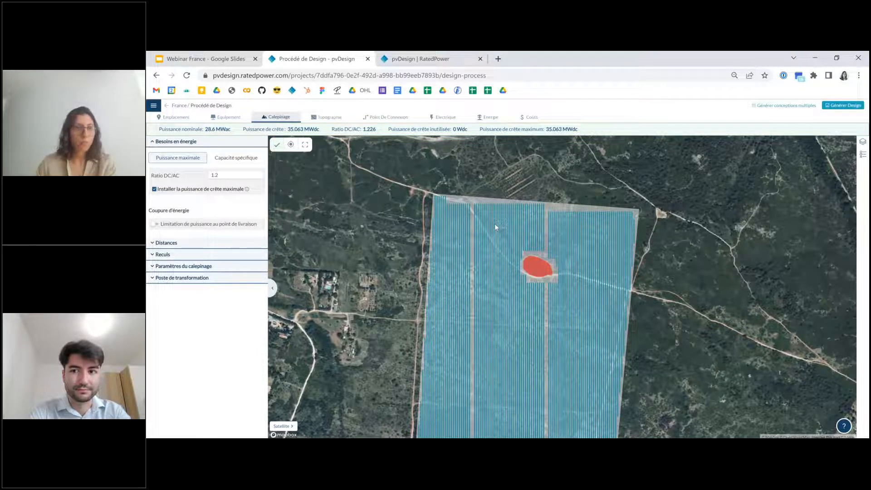
left_click_drag(502, 237, 497, 215)
scroll(497, 213, "down", 2)
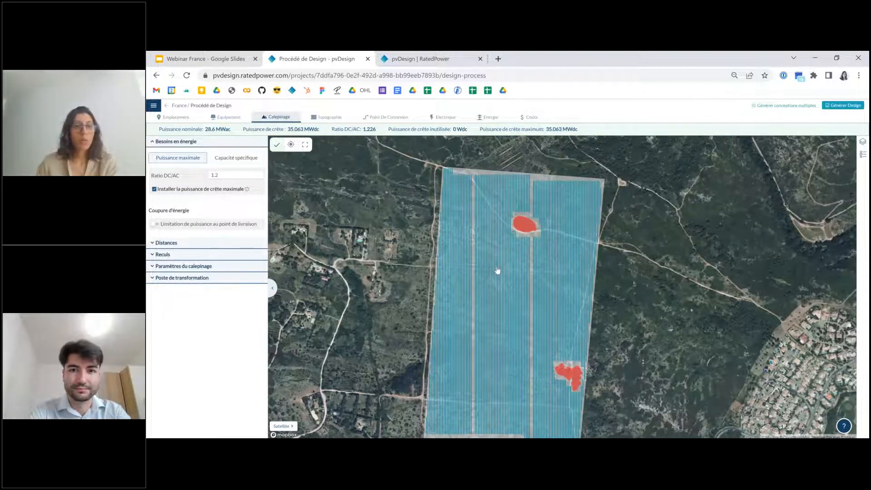
- Try the specific capacity option in the energy requirements, restore the maximum power option and collapse the section
left_click(230, 160)
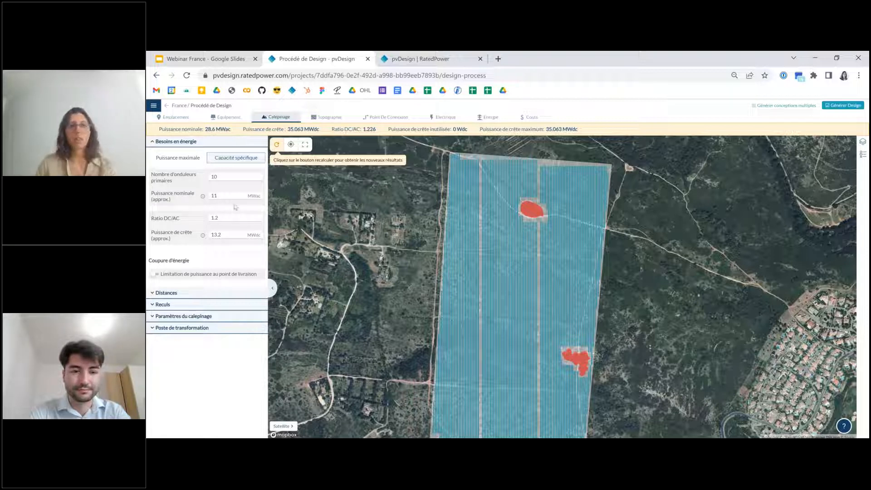
left_click(175, 159)
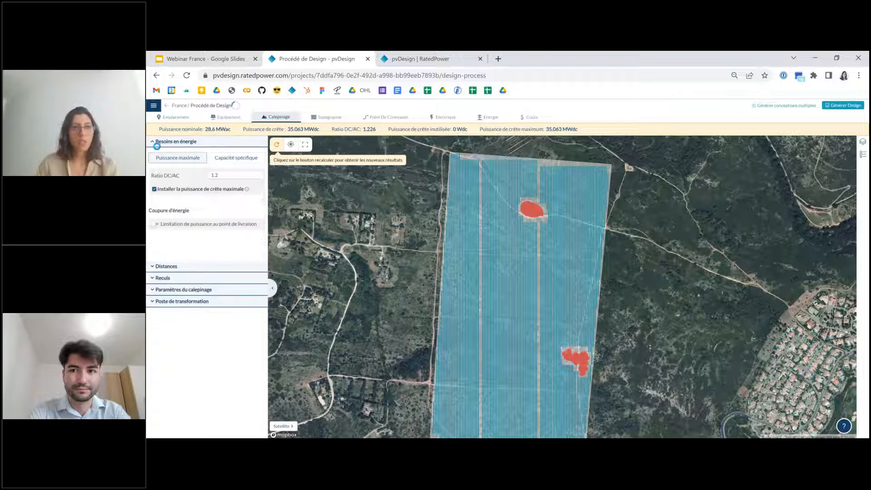
left_click(157, 143)
- Review the layout's pitch, structure and perimeter distances and its setbacks, and collapse both sections
left_click(164, 153)
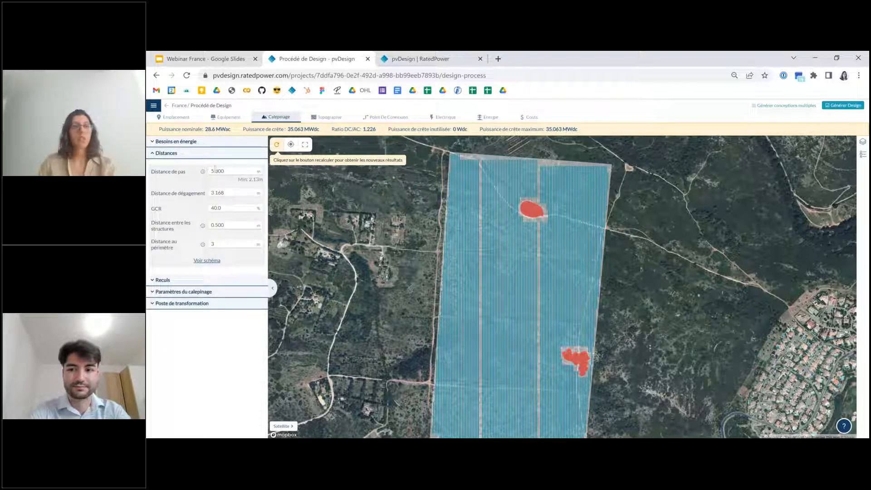
mouse_move(203, 226)
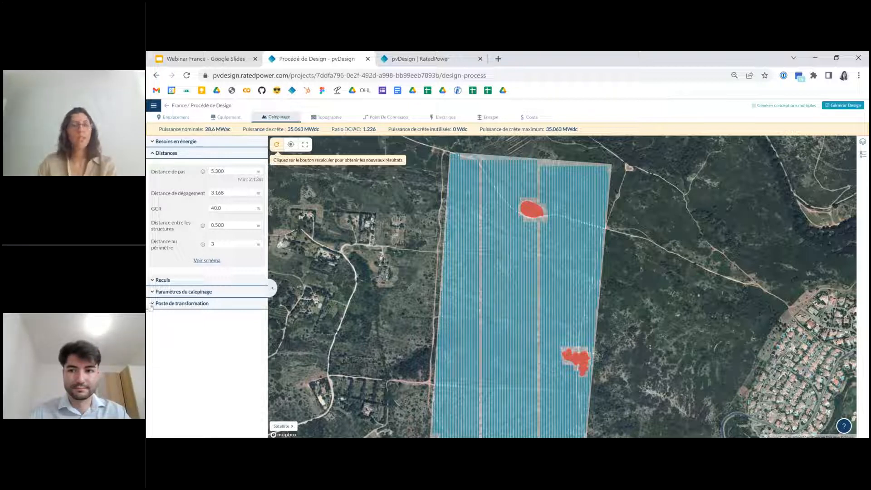
left_click(160, 280)
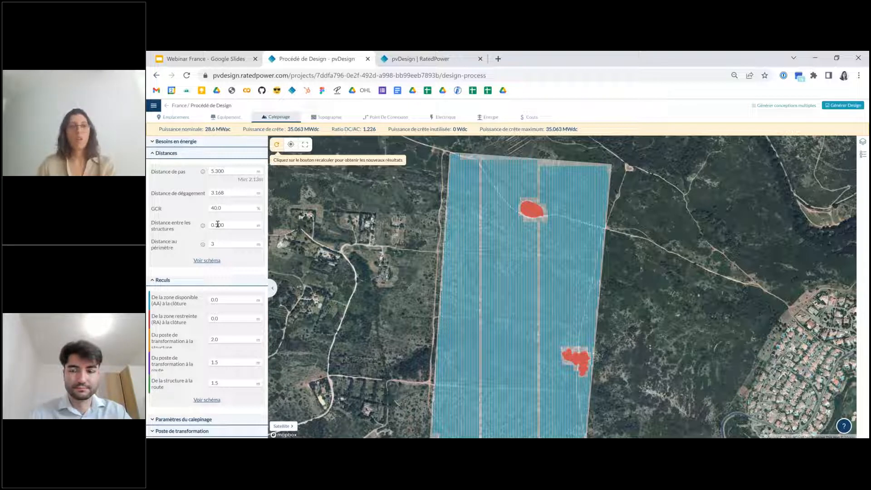
left_click(155, 154)
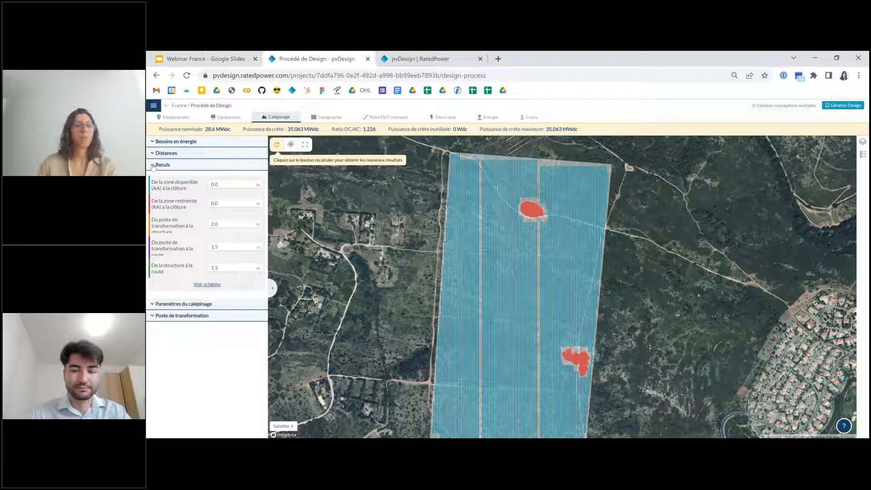
left_click(154, 165)
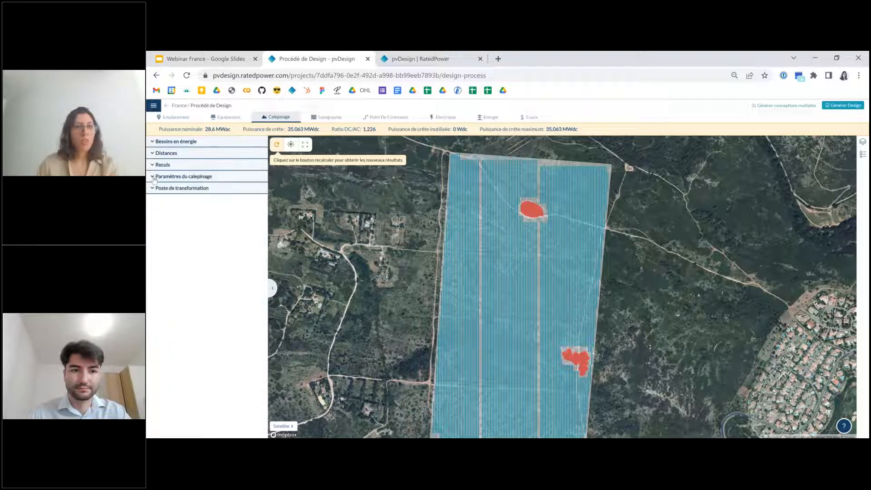
- Review the layout type, road, structure alignment and rotation options, and inspect how the structures meet the plot's northern edge
left_click(154, 177)
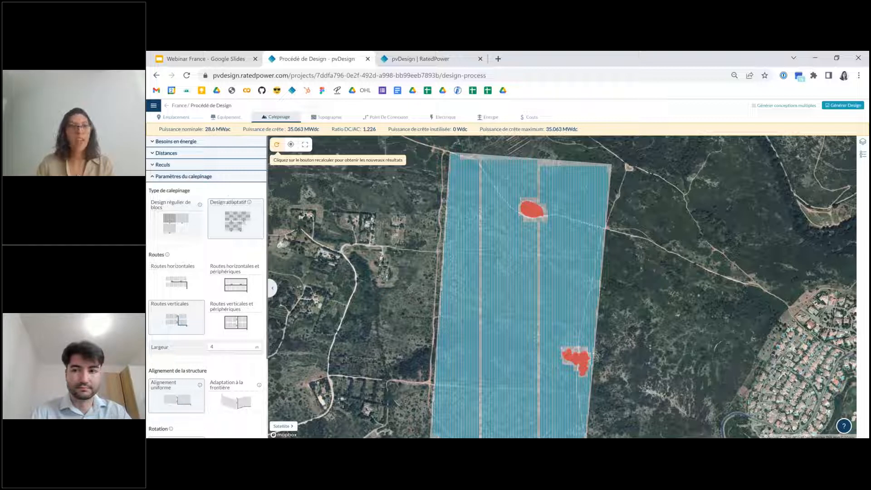
scroll(167, 260, "down", 2)
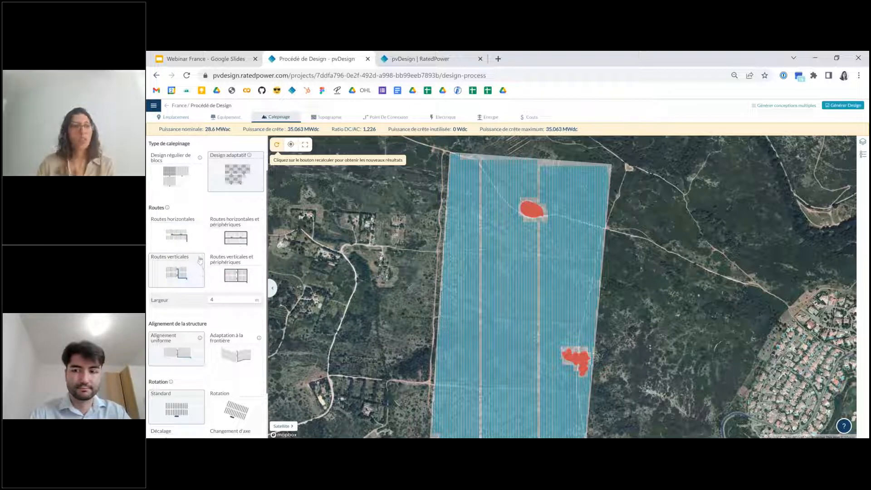
scroll(220, 267, "down", 2)
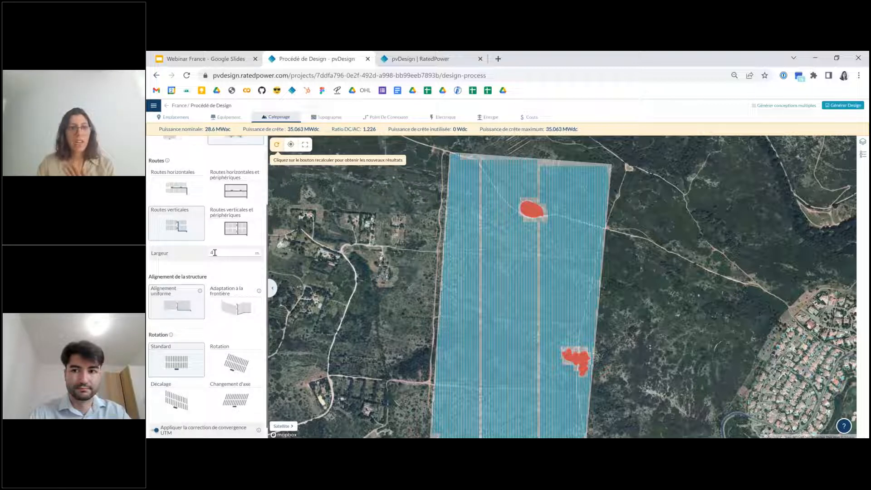
scroll(153, 247, "down", 1)
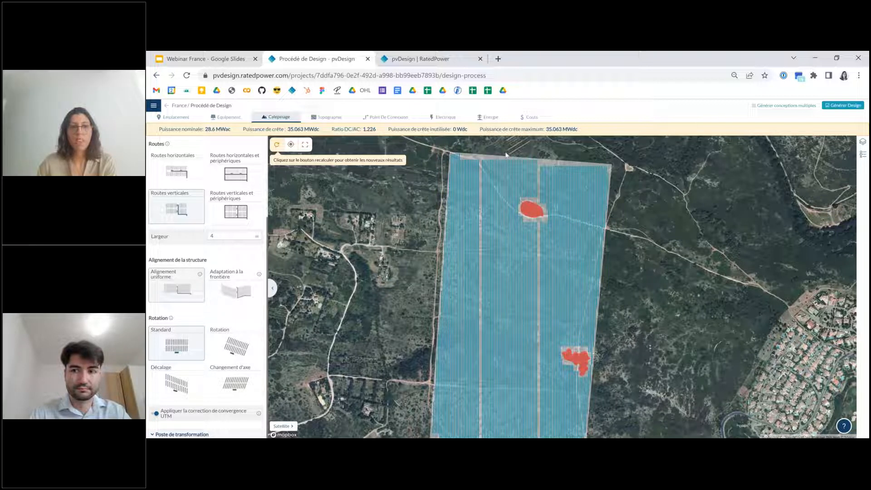
scroll(505, 155, "up", 1)
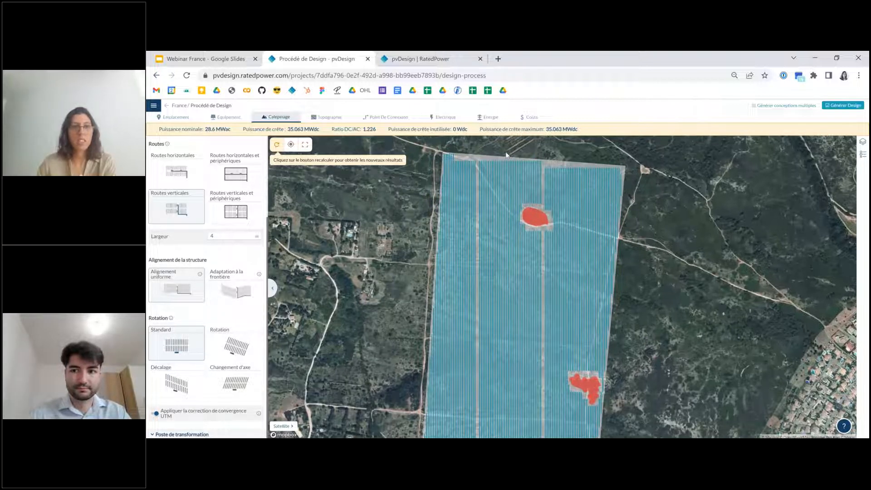
scroll(506, 155, "up", 1)
scroll(506, 155, "up", 1)
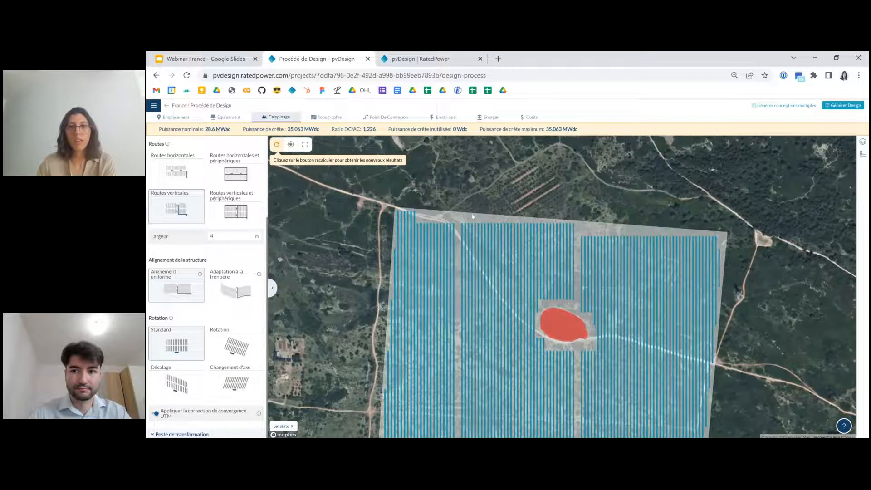
- Try the boundary-adapted structure alignment, restore uniform alignment and collapse the layout parameters
left_click(233, 292)
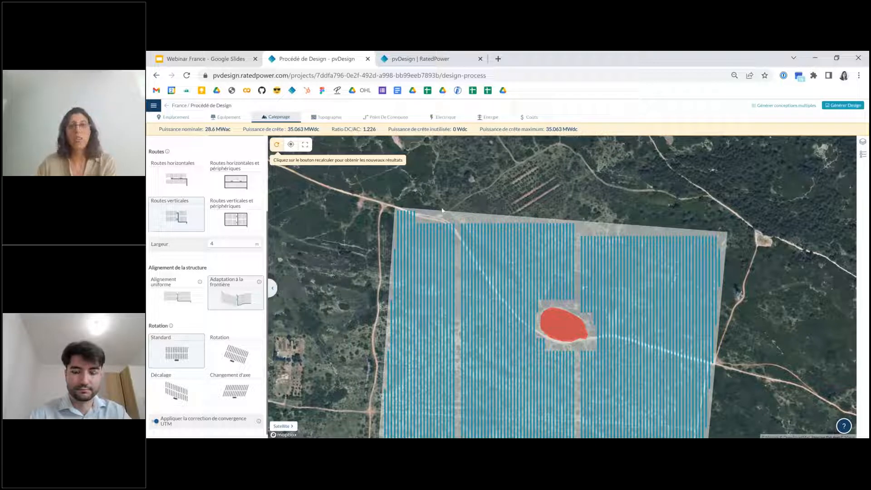
scroll(443, 211, "down", 1)
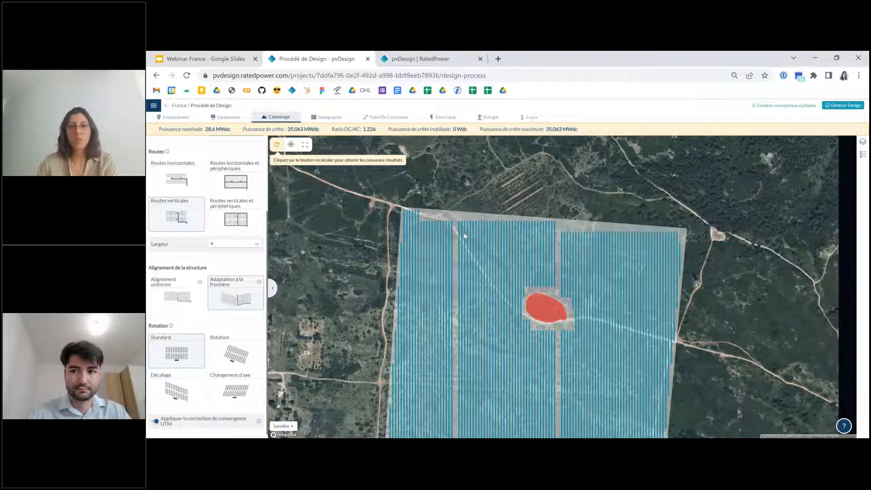
scroll(463, 232, "down", 1)
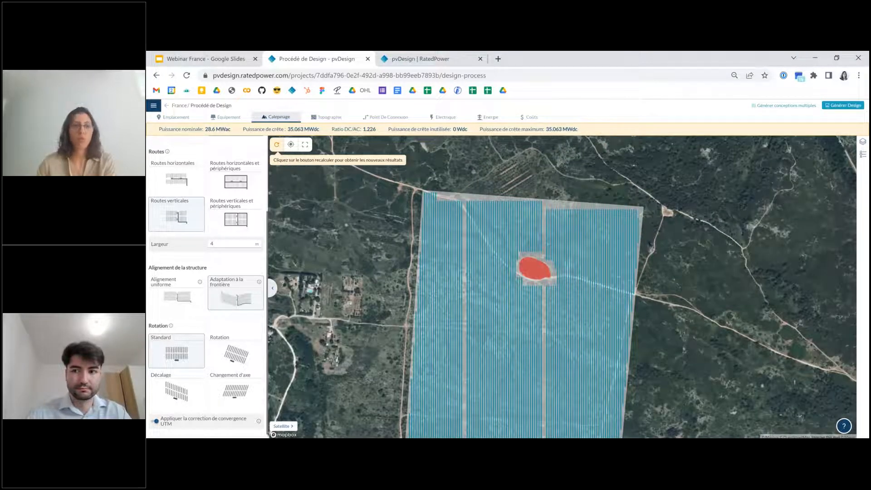
scroll(442, 233, "down", 1)
left_click_drag(443, 237, 437, 224)
left_click(177, 294)
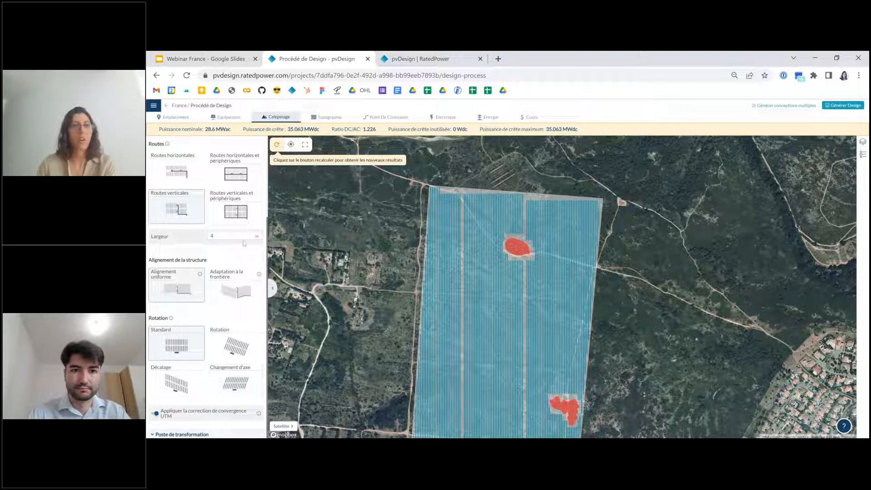
scroll(245, 243, "up", 3)
left_click(156, 177)
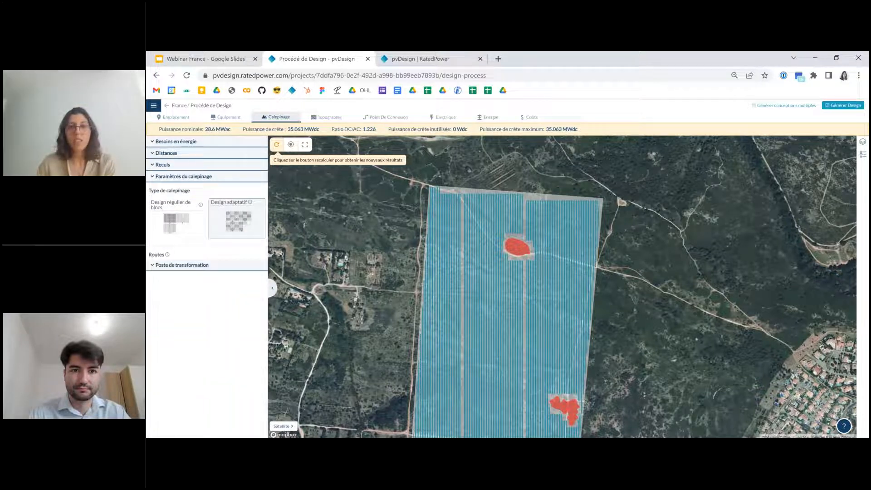
- Review the electrical solar field's string positioning, configuration type and maximum strings per junction box
left_click(443, 117)
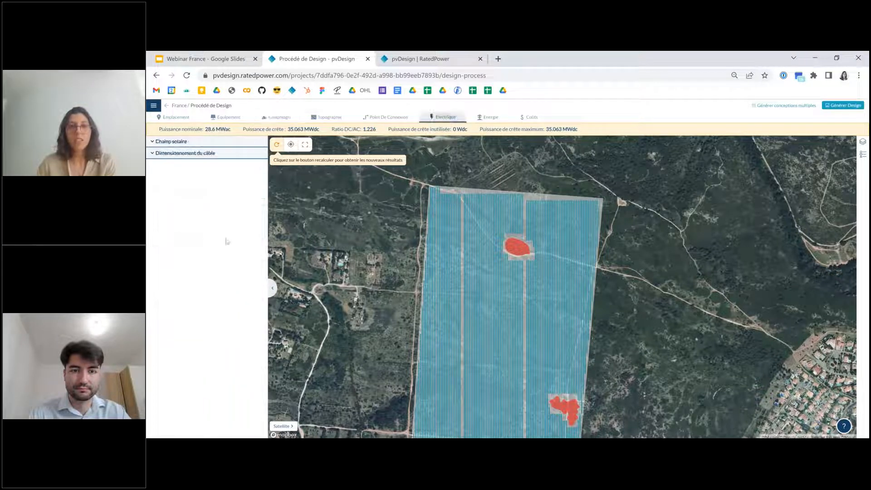
left_click(156, 142)
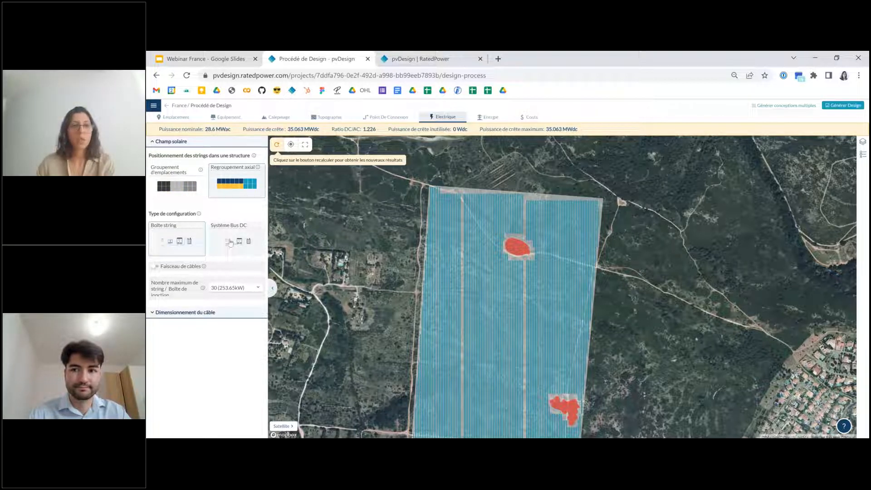
left_click(153, 141)
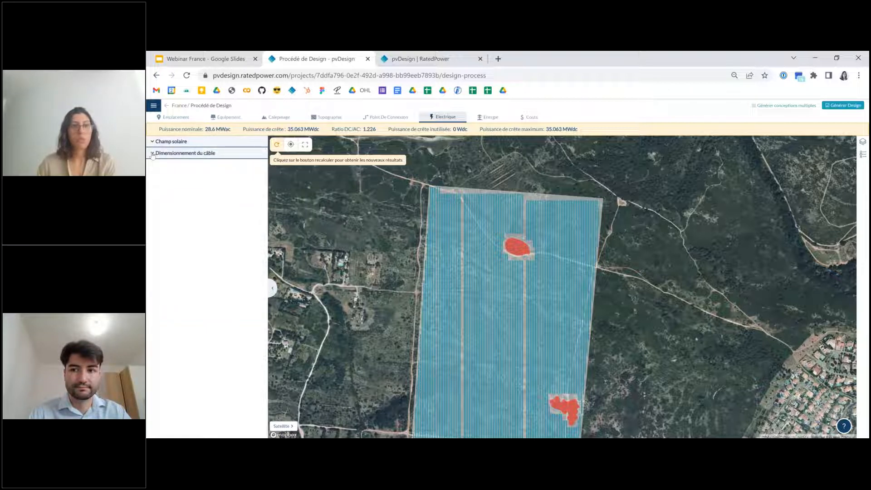
- Examine the cable sizing's electrical standards, maximum voltage drops, and string, string-box and HTA cable settings
left_click(152, 153)
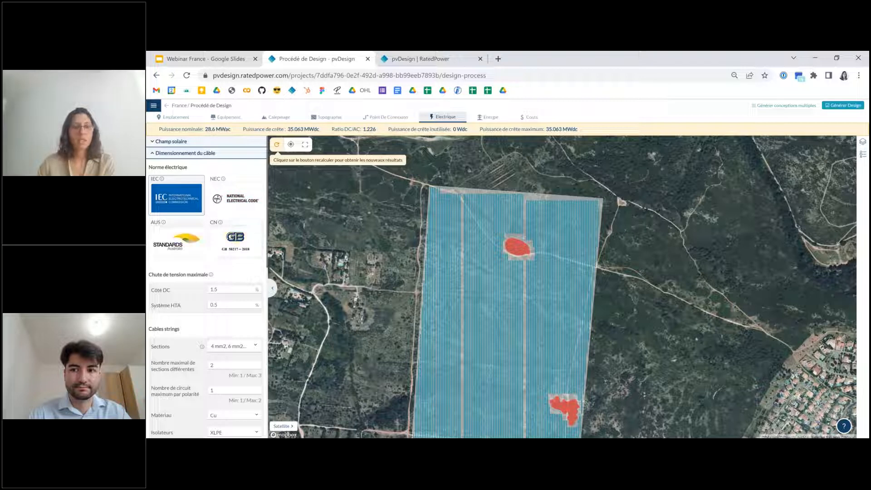
scroll(211, 264, "down", 5)
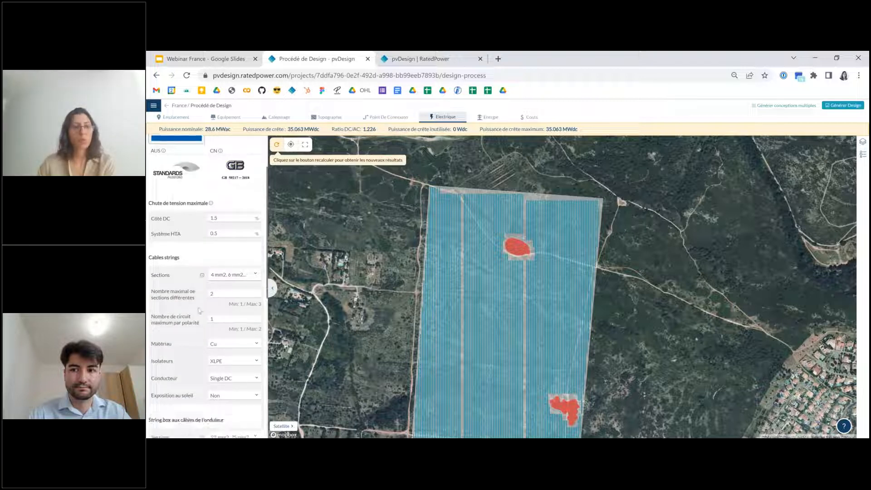
scroll(209, 280, "down", 4)
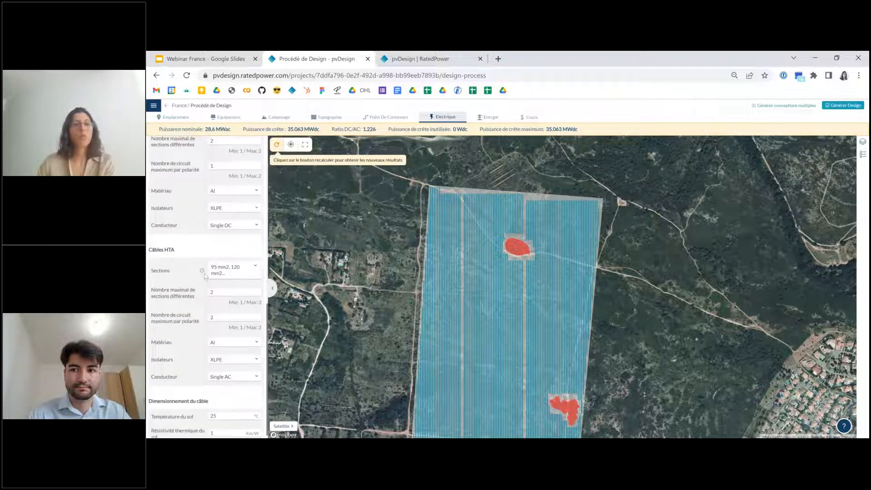
scroll(212, 285, "up", 10)
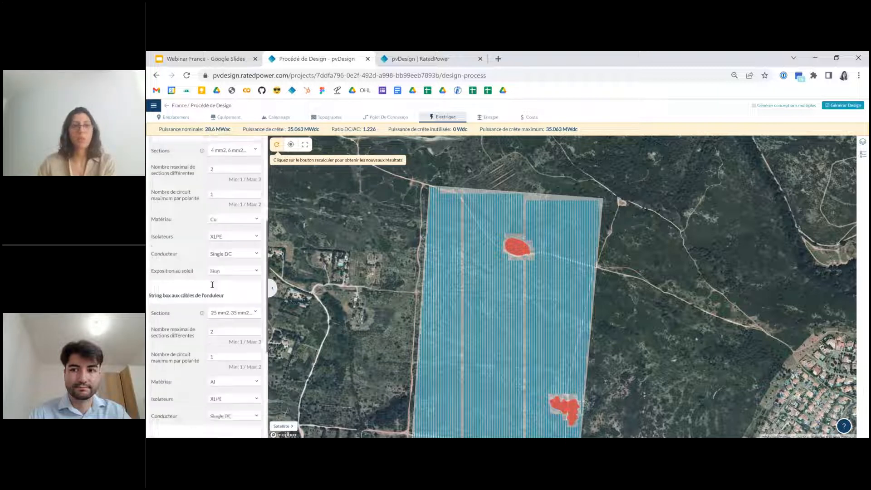
scroll(212, 285, "up", 1)
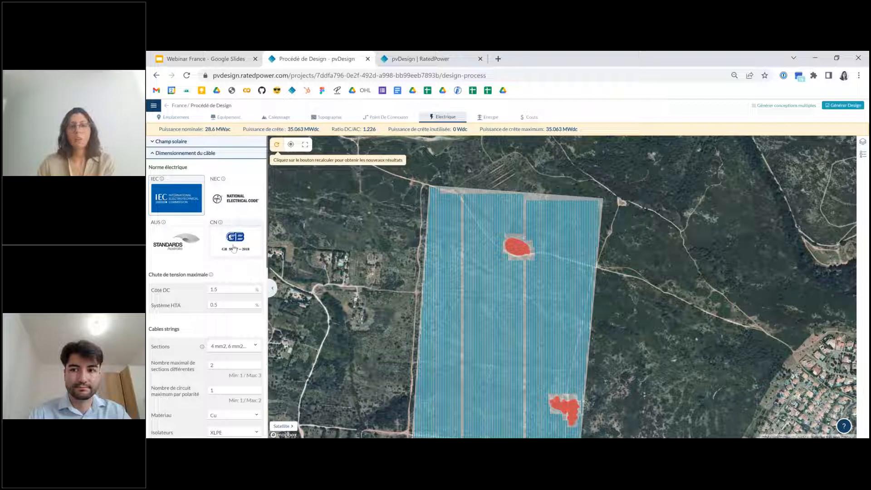
left_click(153, 154)
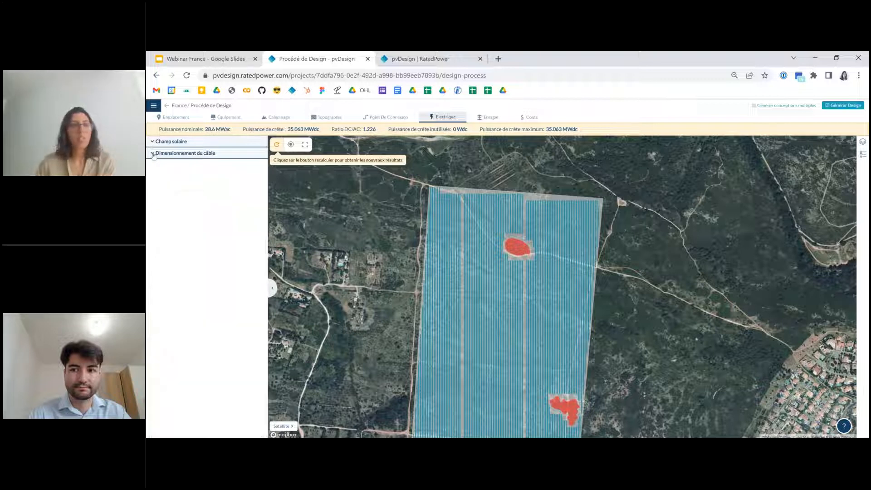
- In the energy settings, review the simulation years and annual variability, the PVGIS 5 horizon profile and the selected albedo
left_click(151, 142)
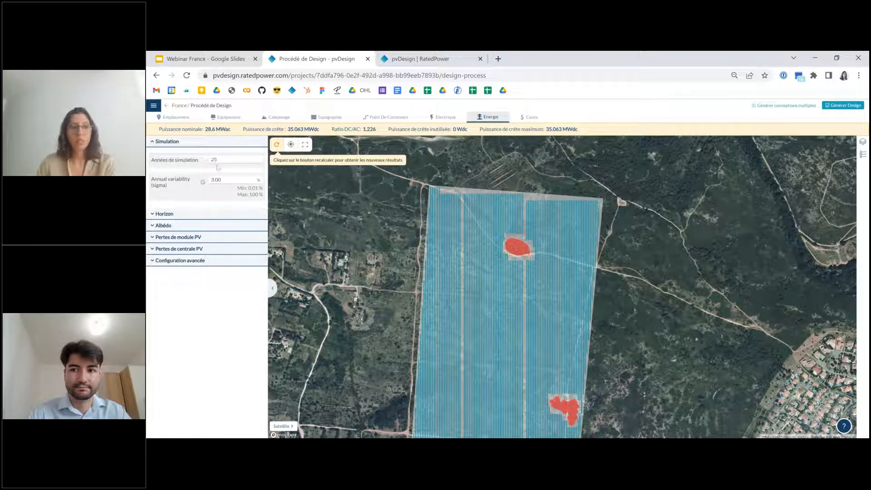
left_click(153, 142)
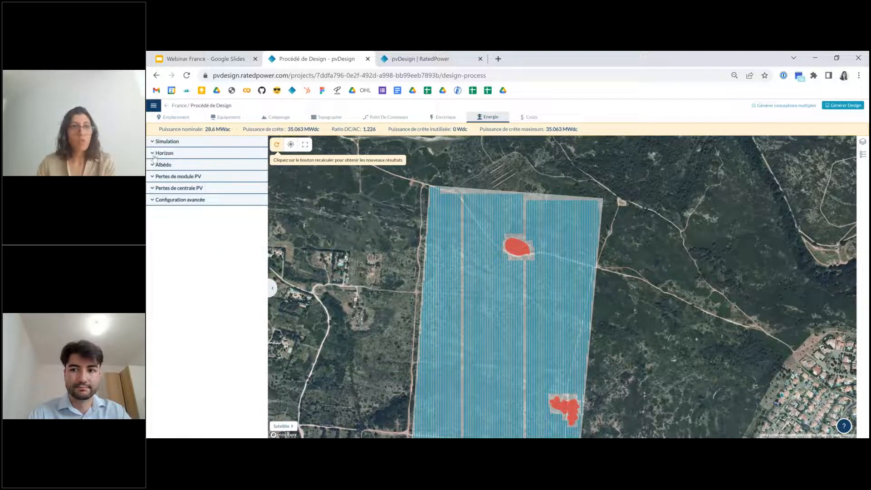
left_click(156, 154)
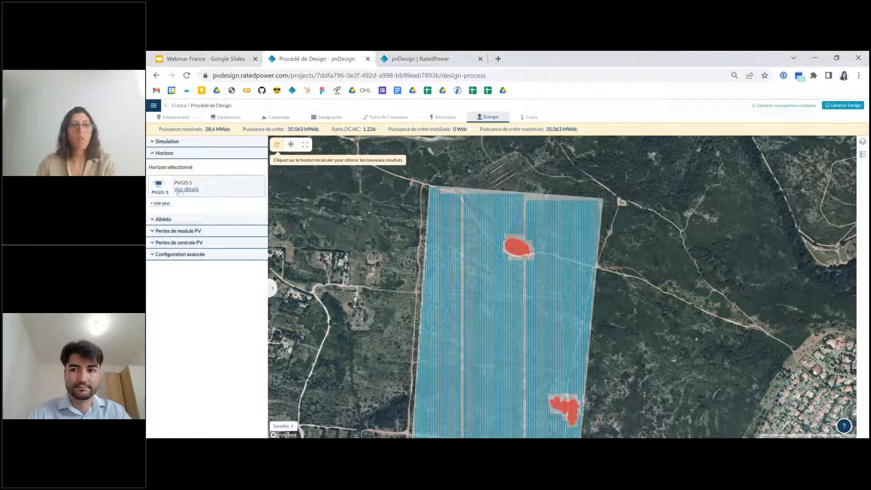
left_click(182, 190)
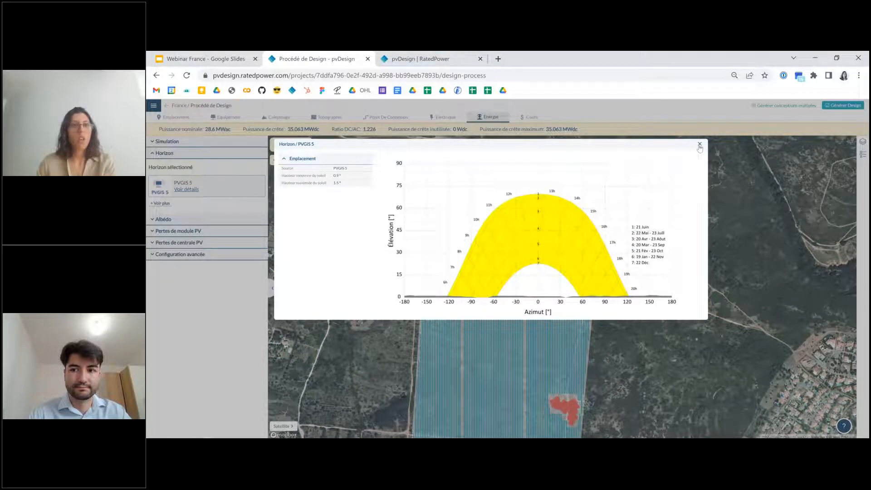
left_click(700, 144)
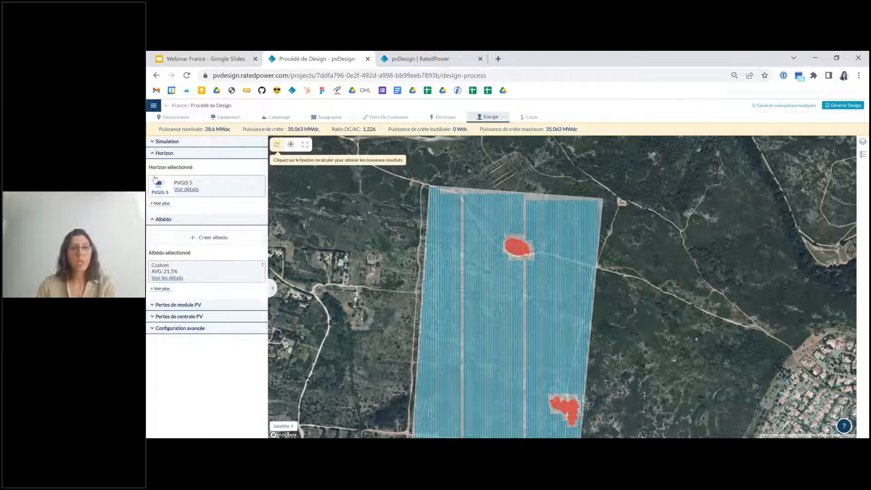
left_click(152, 156)
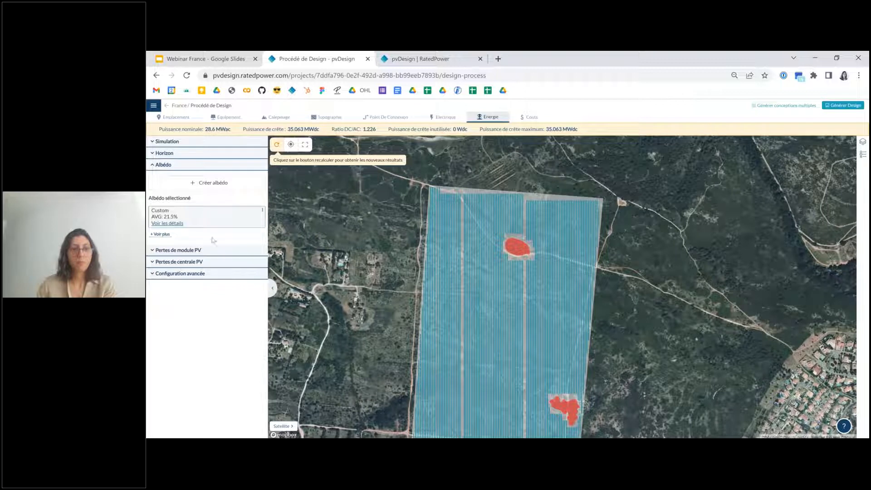
- Review the available albedos and the custom albedo creation form with its monthly definition, leaving without creating one
left_click(162, 235)
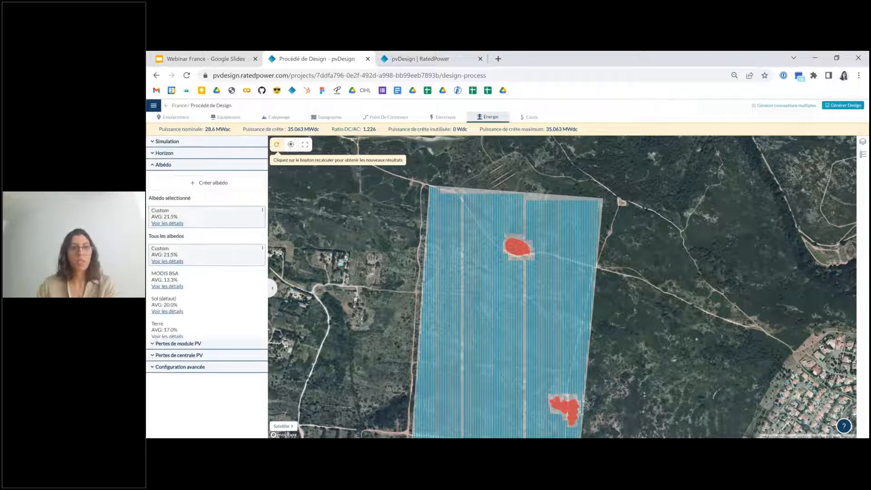
scroll(190, 317, "down", 2)
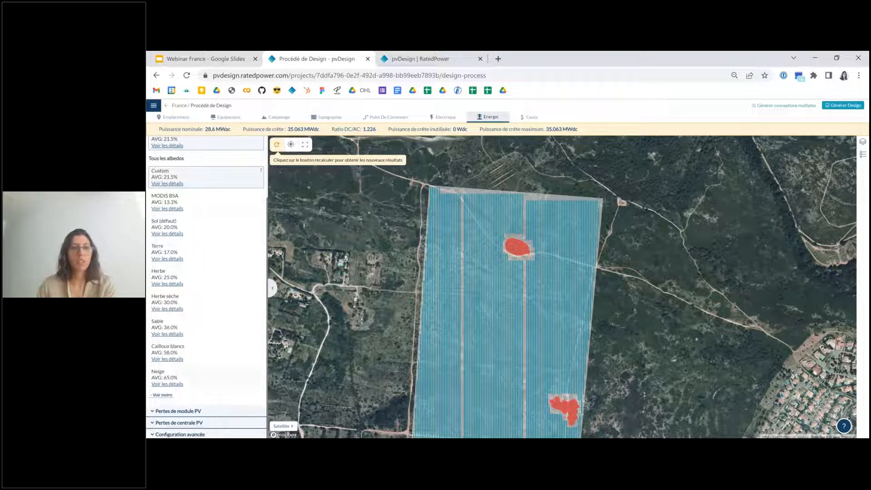
scroll(189, 317, "up", 2)
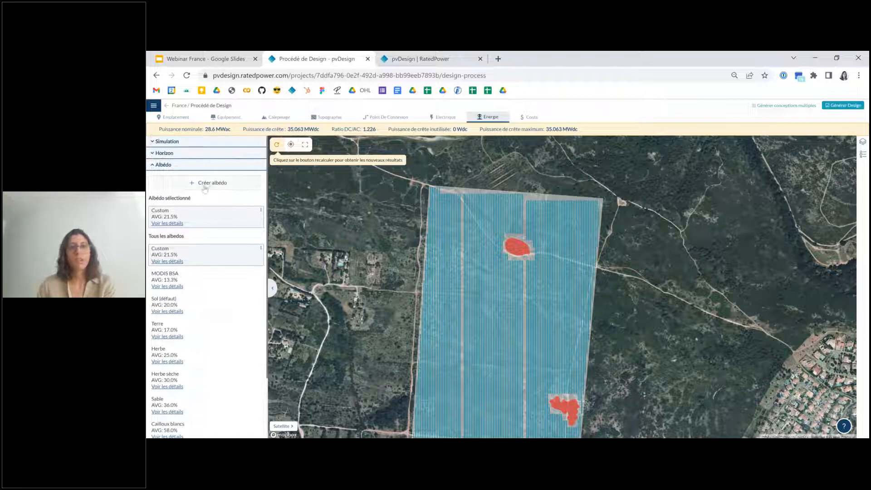
left_click(204, 186)
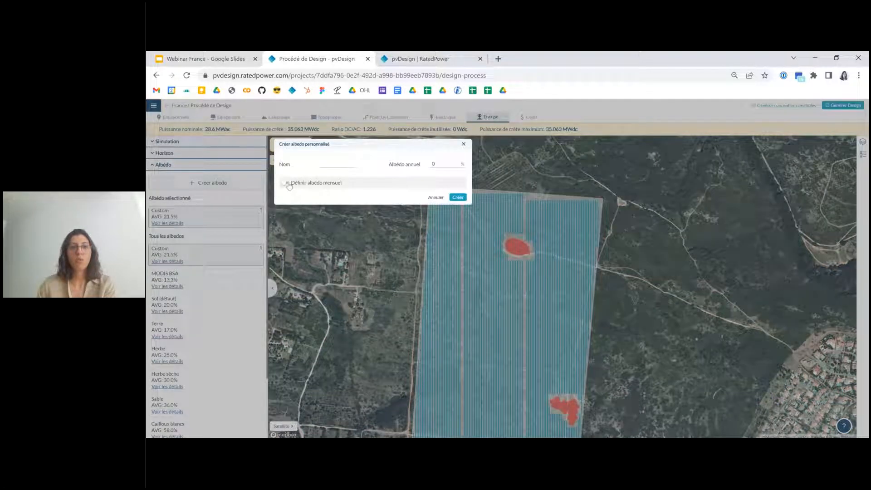
left_click(285, 182)
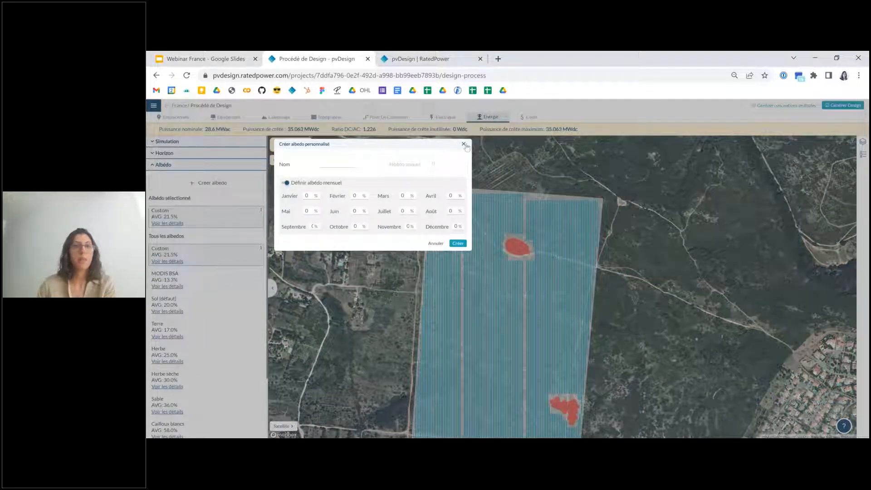
left_click(464, 144)
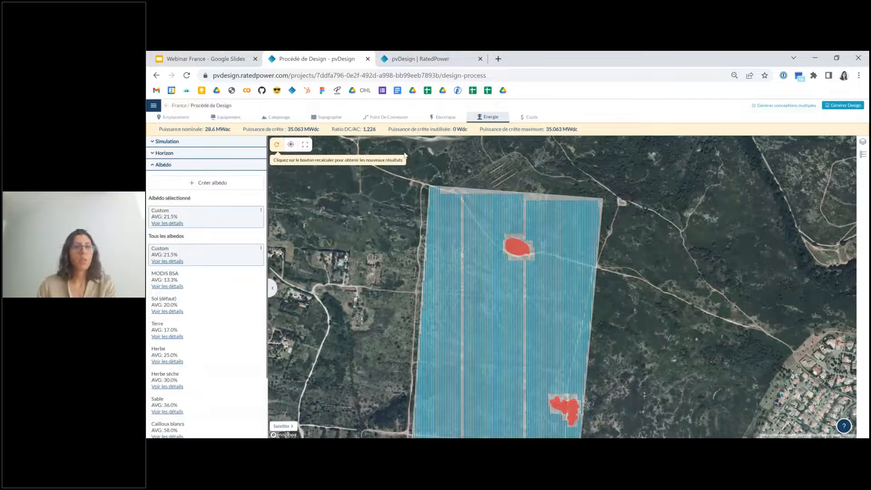
- Examine the PV module losses, PV plant losses and advanced energy configuration
scroll(197, 315, "down", 2)
left_click(191, 406)
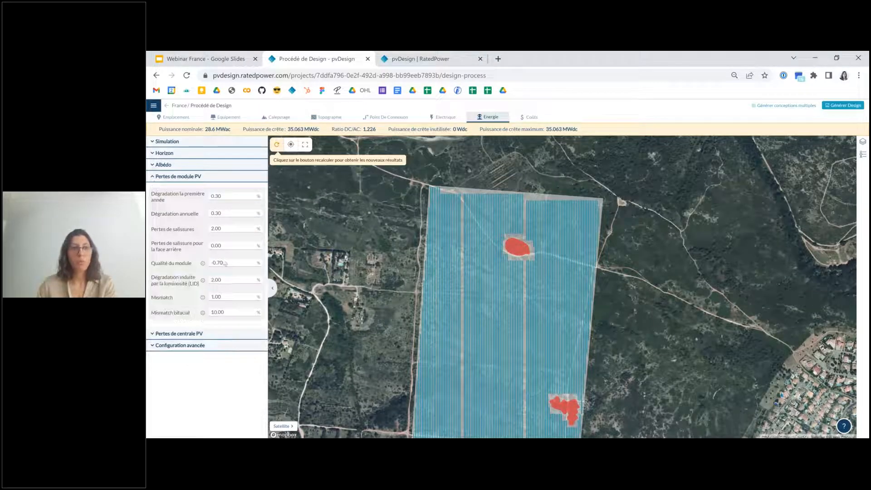
left_click(154, 335)
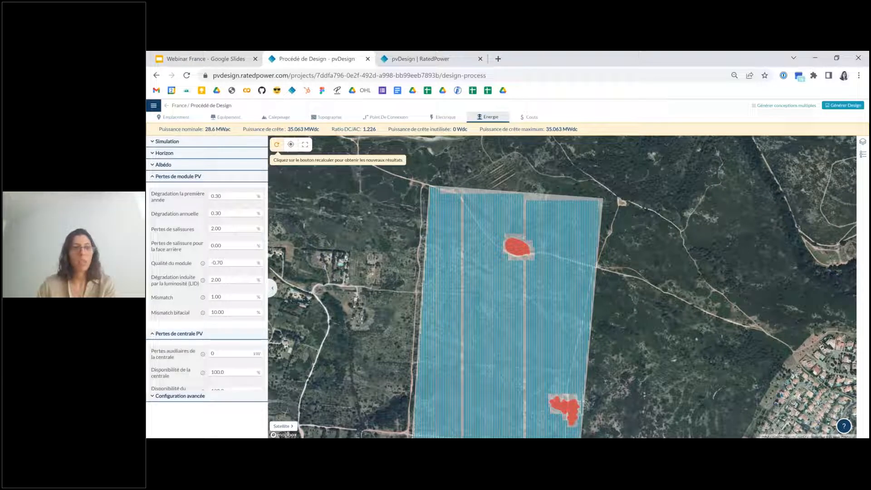
scroll(203, 339, "down", 1)
left_click(154, 434)
scroll(214, 325, "down", 5)
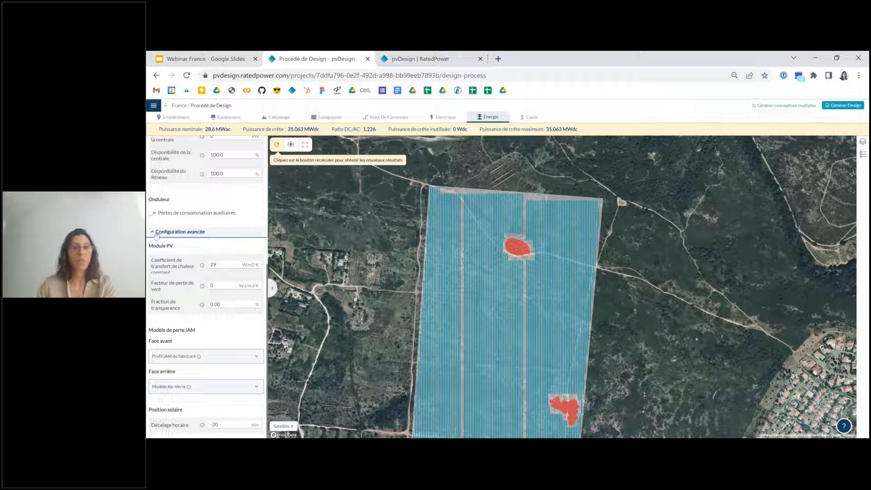
scroll(157, 235, "up", 5)
- Open the project's cost settings and browse the available CAPEX models without choosing one
left_click(527, 119)
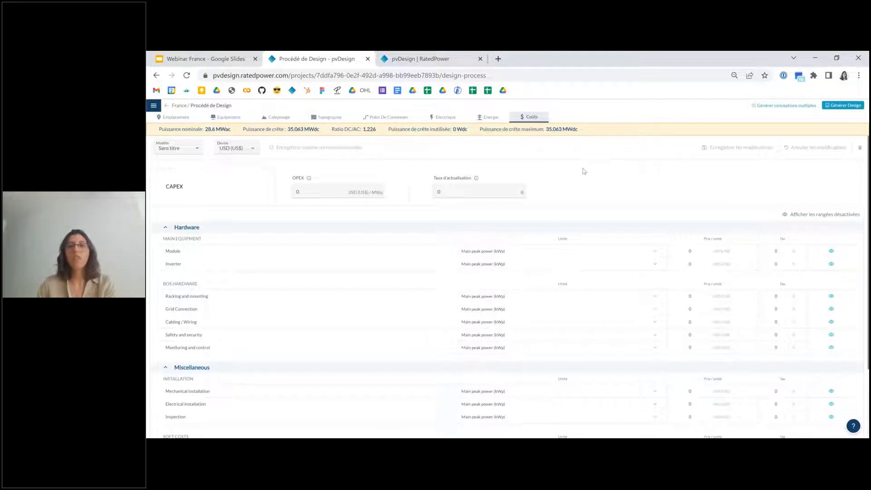
left_click(187, 150)
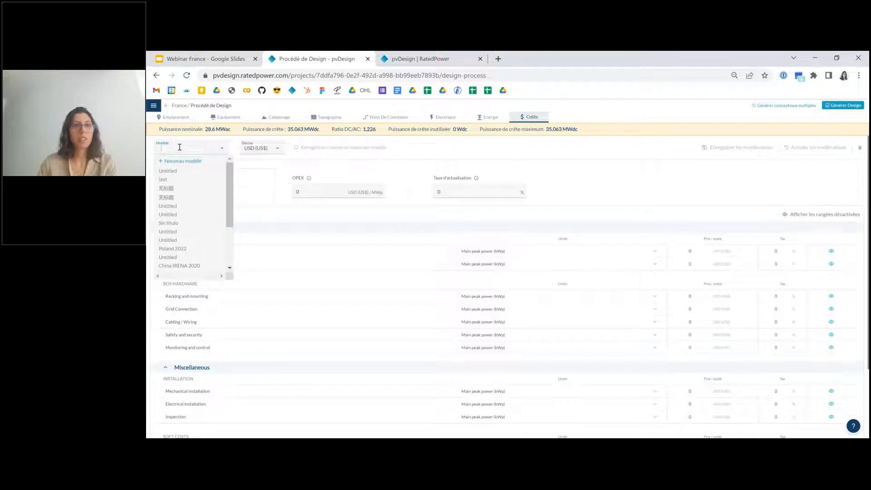
scroll(195, 191, "down", 3)
scroll(196, 191, "down", 5)
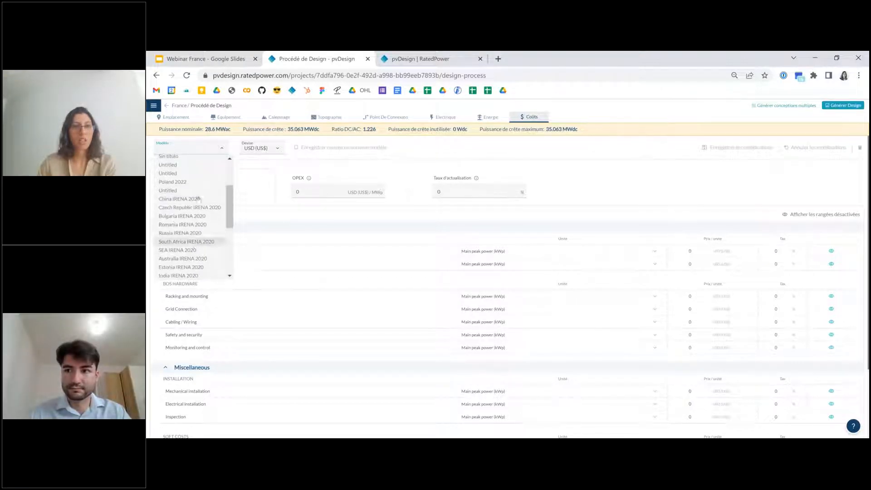
scroll(196, 249, "up", 5)
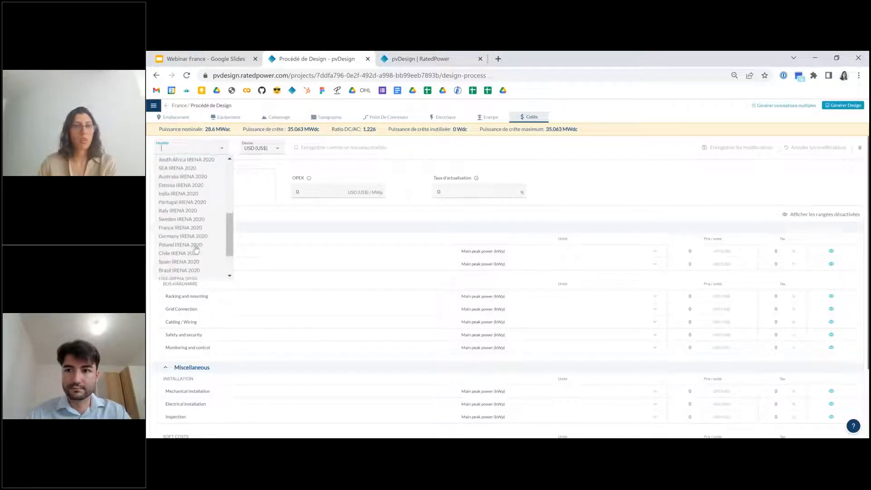
left_click(294, 218)
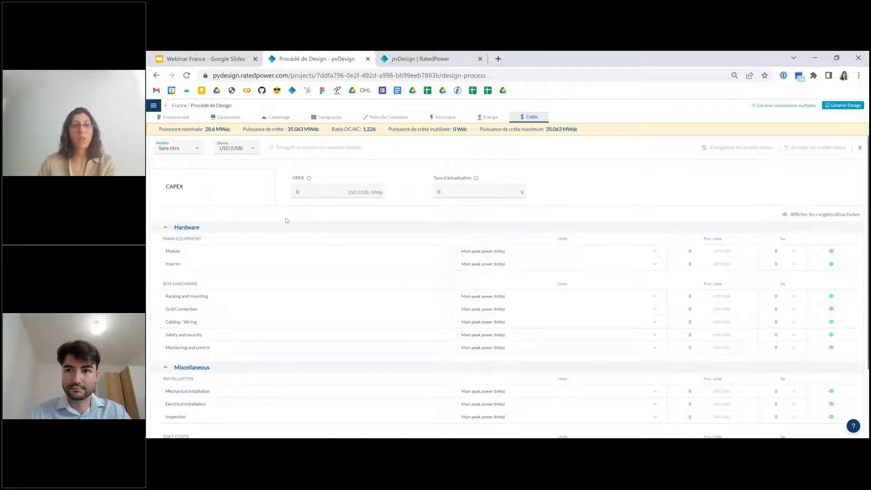
- Open the CAPEX model library in a separate browser tab, keeping the design process open
left_click(153, 109)
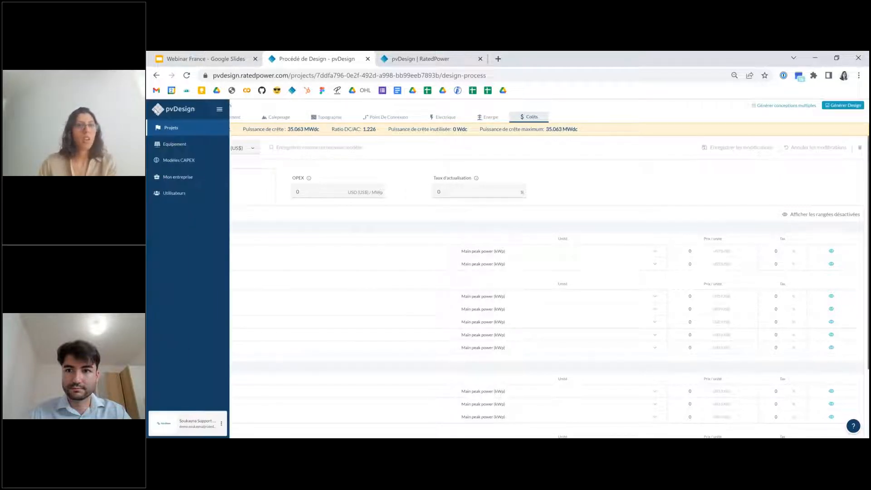
right_click(176, 166)
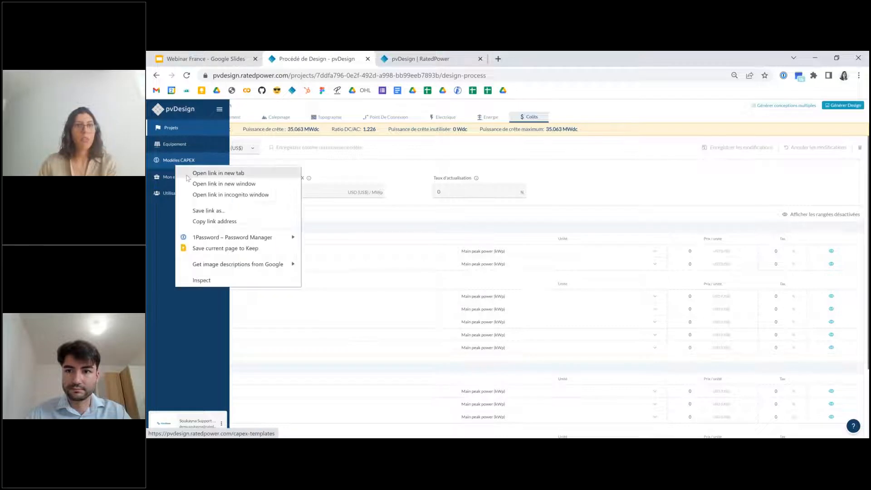
left_click(193, 174)
left_click(220, 110)
left_click(522, 60)
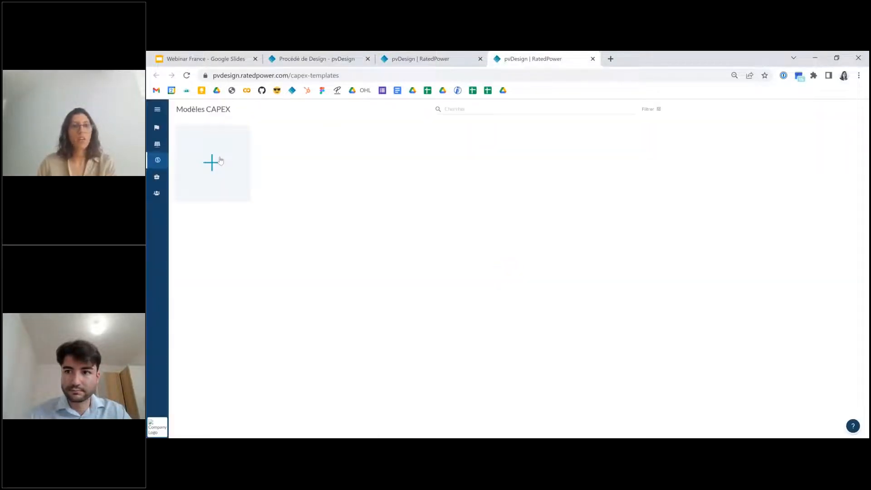
- Create a cost model named Webinar in EUR (€), starting from an empty model
left_click(219, 161)
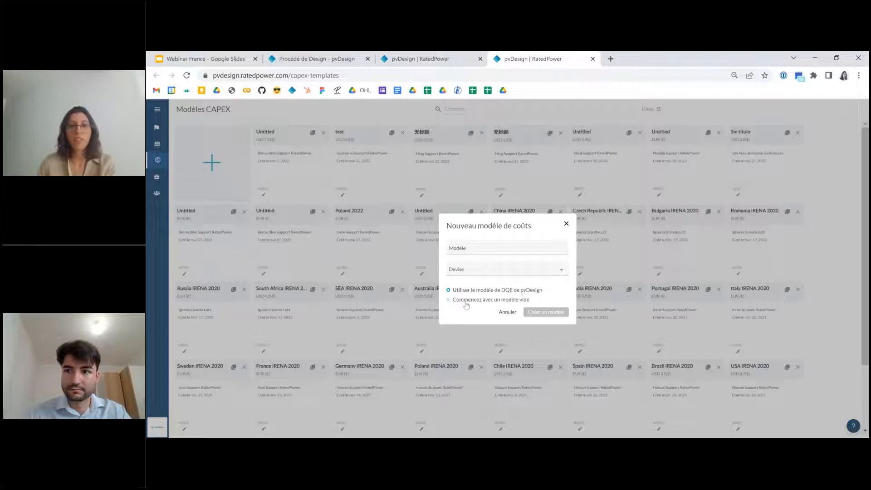
left_click(449, 300)
left_click(476, 247)
type("Webinar")
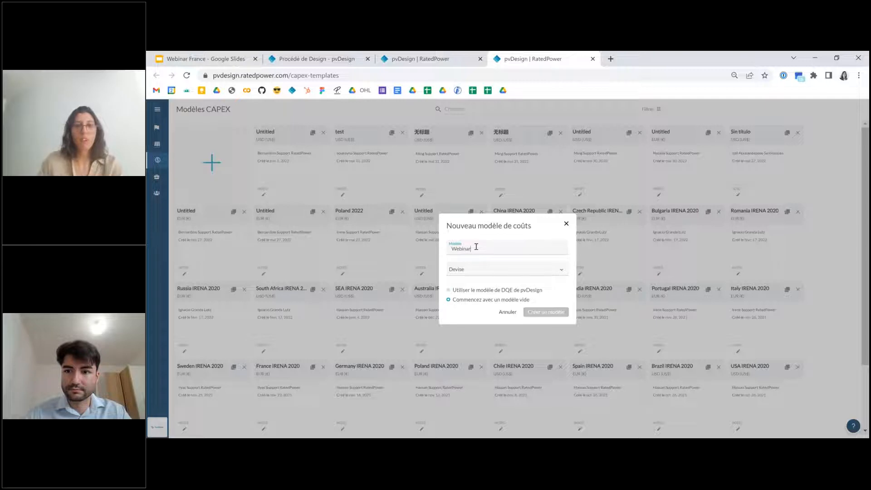
left_click(486, 275)
left_click(485, 282)
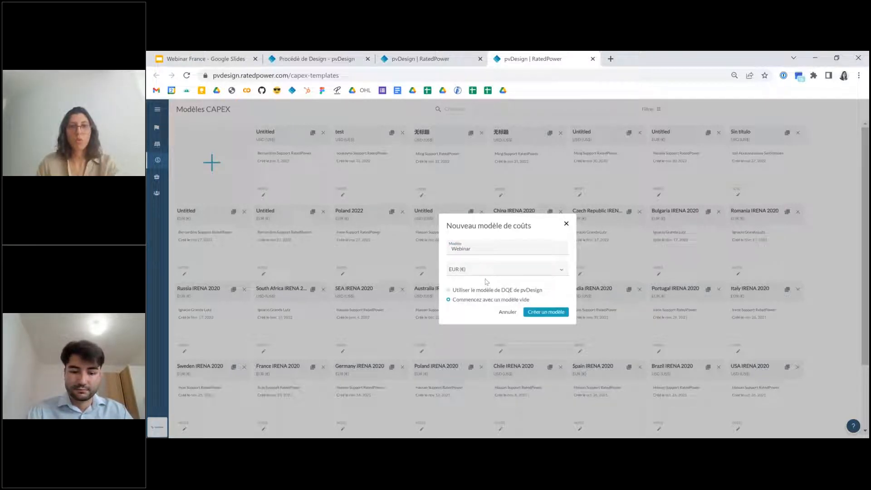
left_click(537, 312)
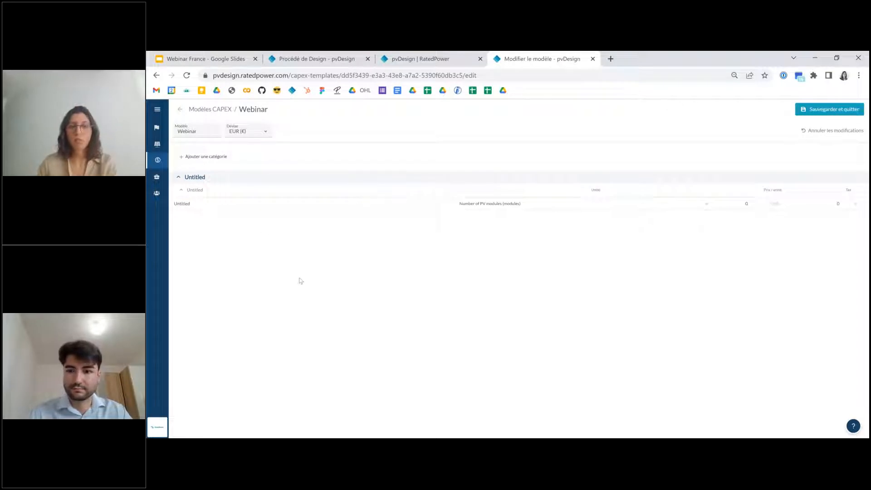
- Add a category and a second cost row in the first category of the Webinar model, and browse the first row's unit choices
left_click(201, 157)
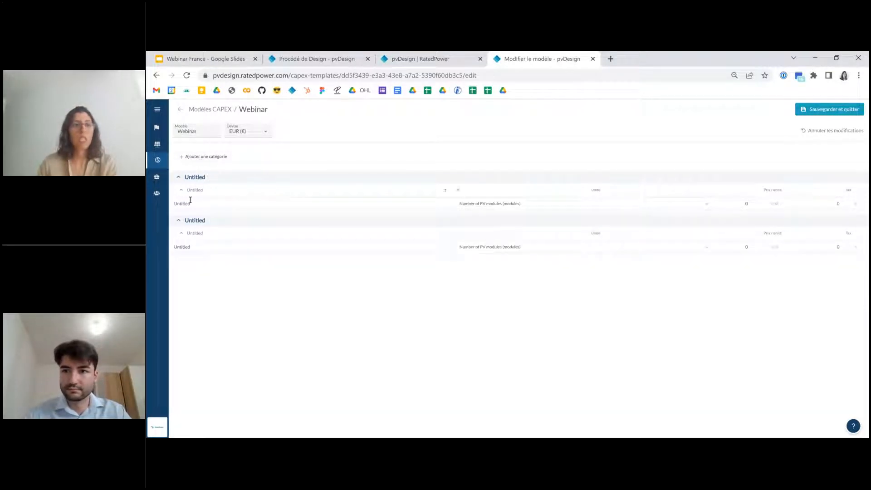
left_click(445, 190)
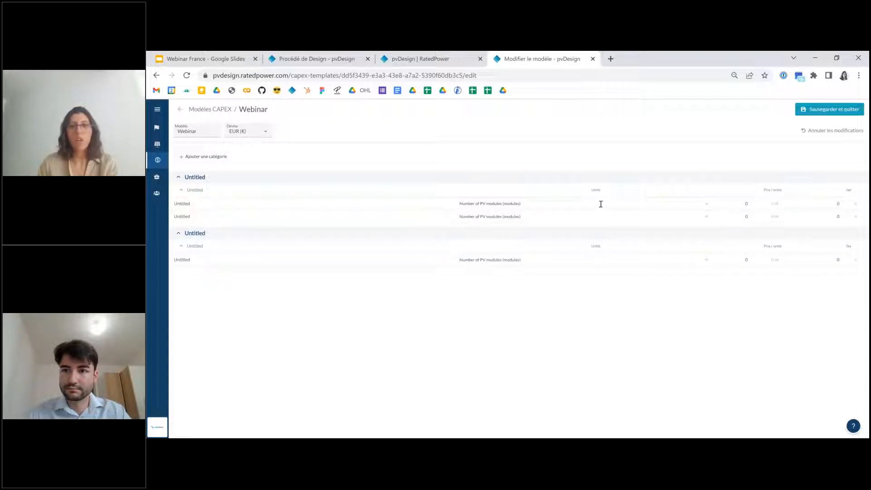
left_click(705, 205)
scroll(609, 242, "down", 5)
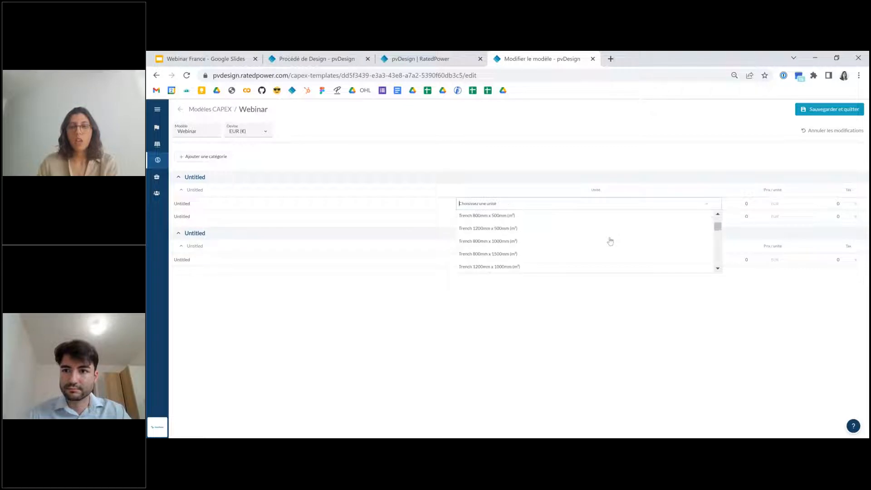
left_click(758, 210)
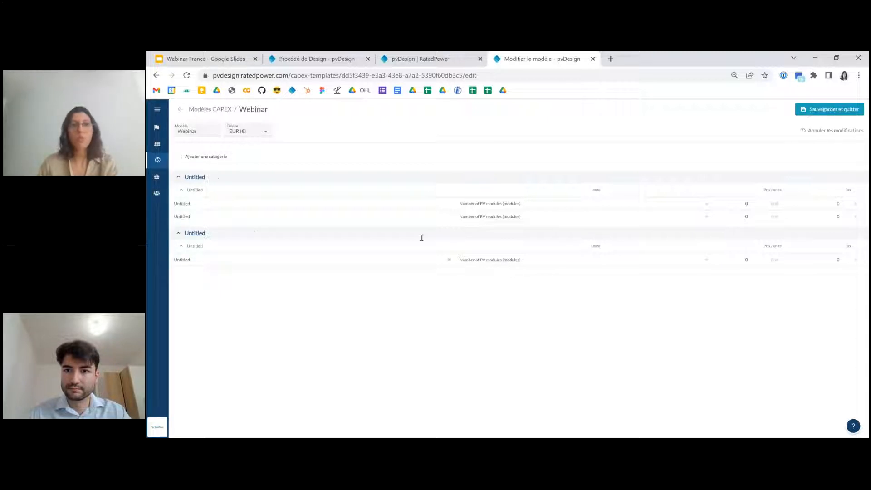
- Return to the design's costs, apply the France IRENA 2020 model and review its hardware and miscellaneous prices
left_click(334, 55)
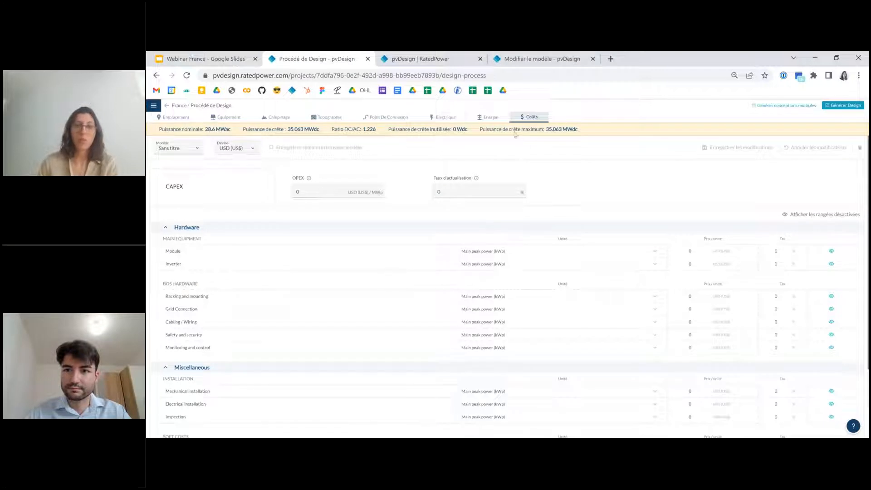
left_click(175, 150)
scroll(199, 218, "down", 3)
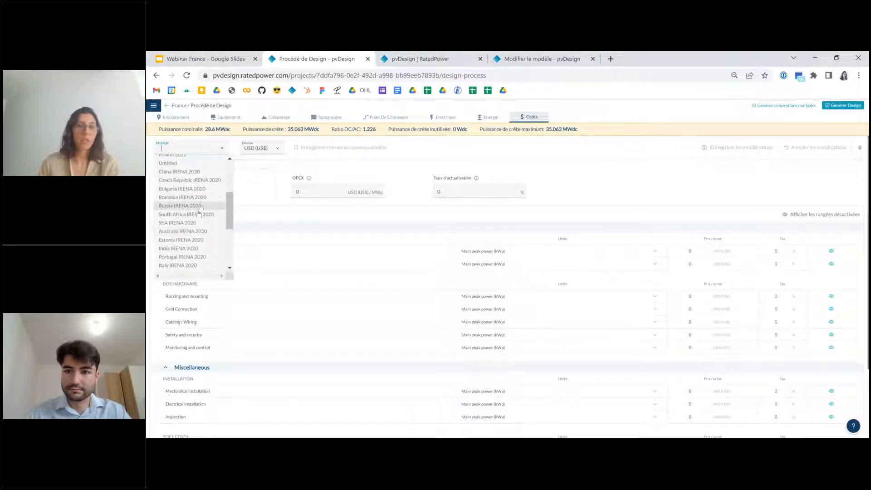
scroll(195, 207, "down", 2)
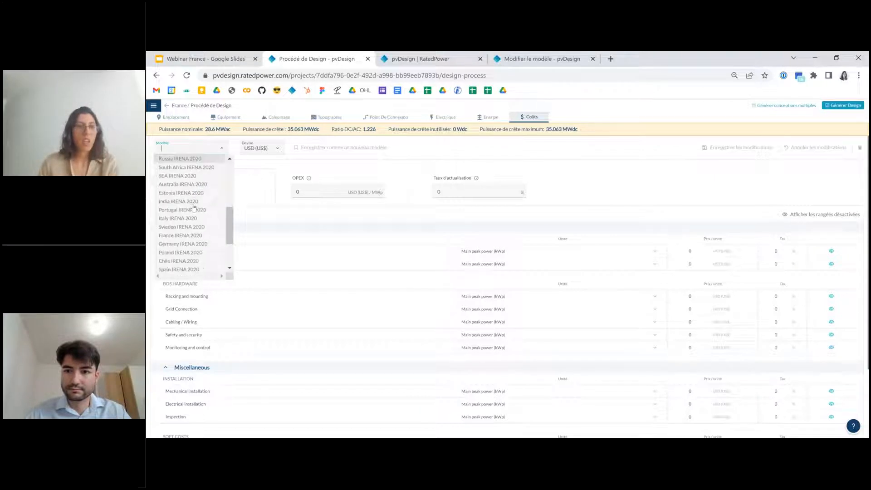
left_click(187, 240)
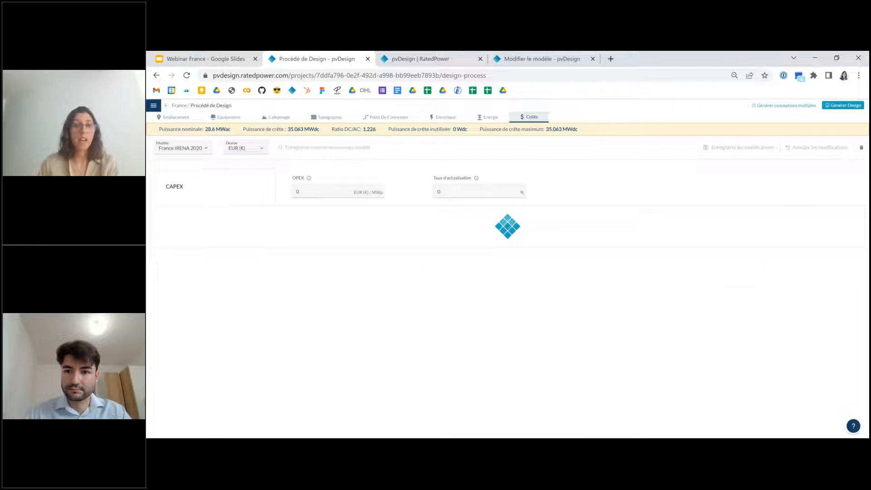
scroll(722, 247, "down", 1)
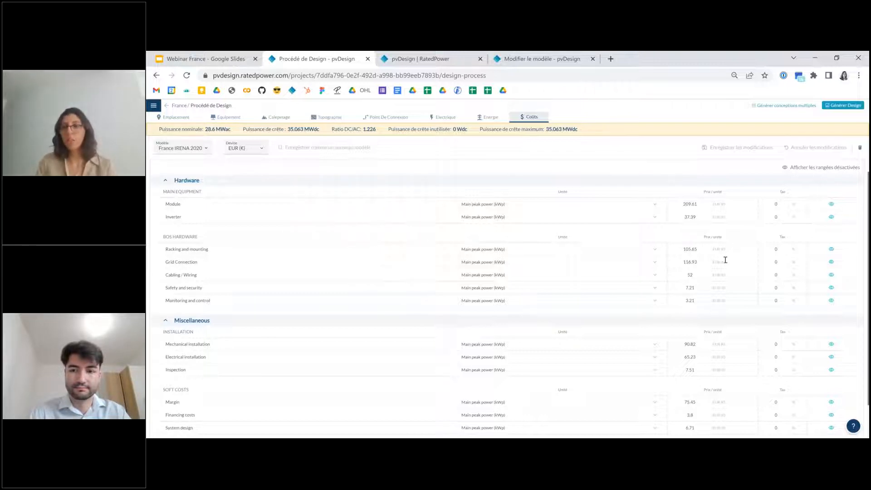
scroll(658, 240, "up", 1)
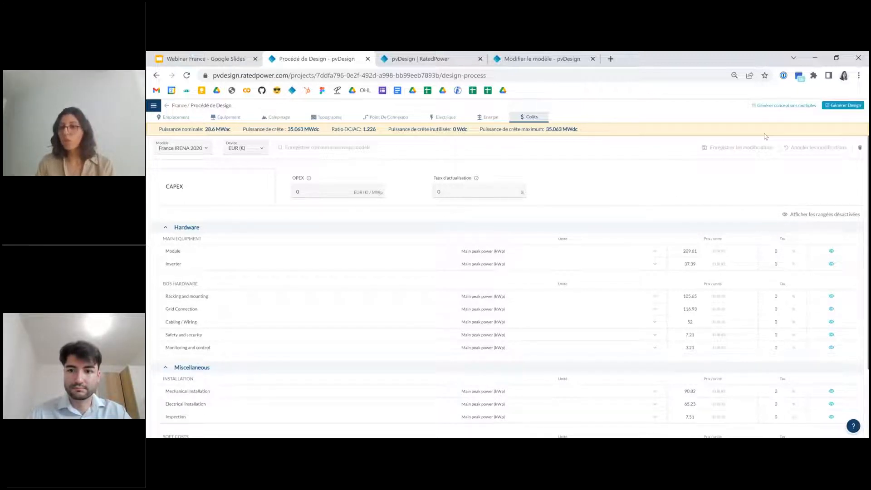
- Review the single-design generation options without generating, and look over the pitch-distance variants offered for generating multiple designs
left_click(846, 108)
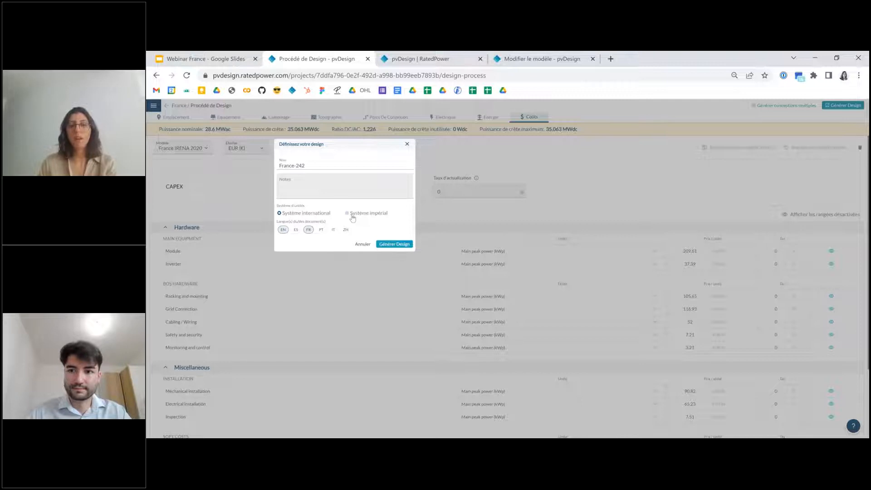
left_click(408, 144)
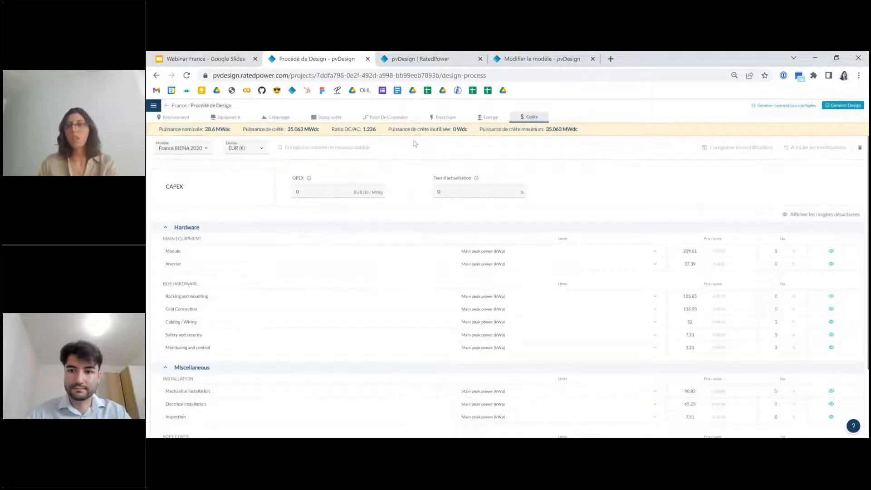
left_click(786, 105)
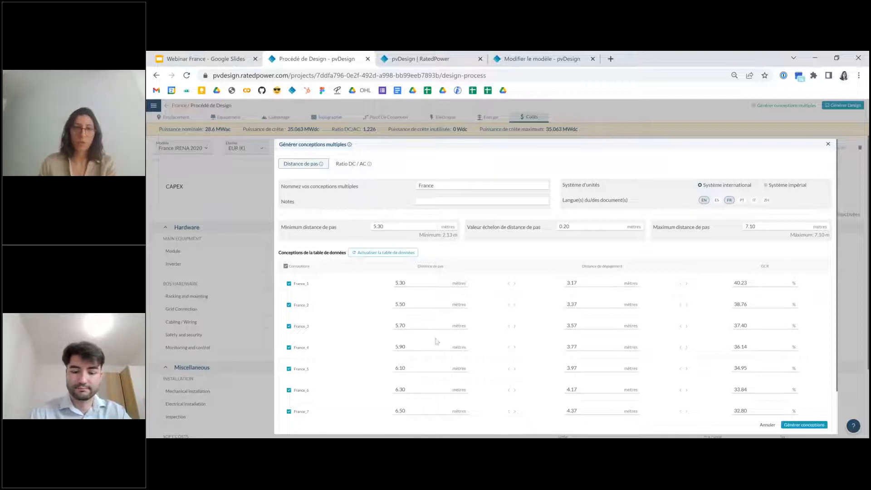
scroll(334, 335, "down", 1)
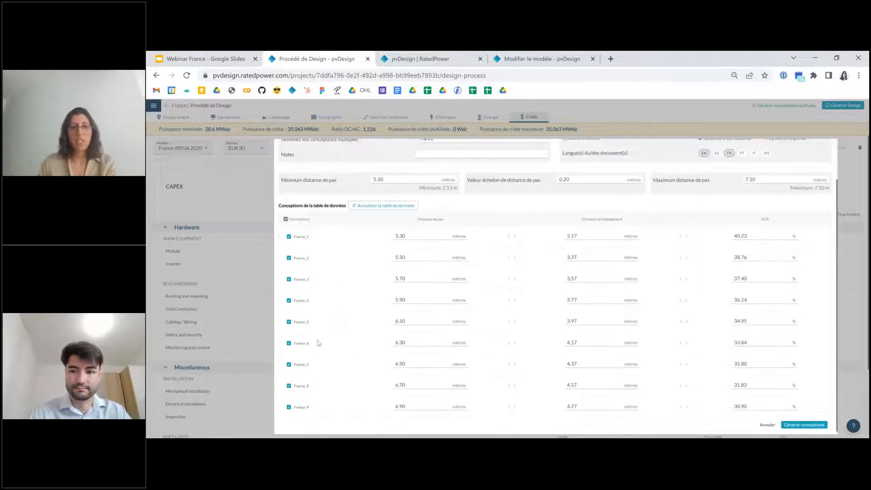
- Exclude variants France_3, France_5 and France_6 and generate the remaining pitch-distance designs
scroll(317, 341, "up", 1)
left_click(289, 328)
left_click(289, 369)
left_click(290, 390)
scroll(330, 354, "down", 1)
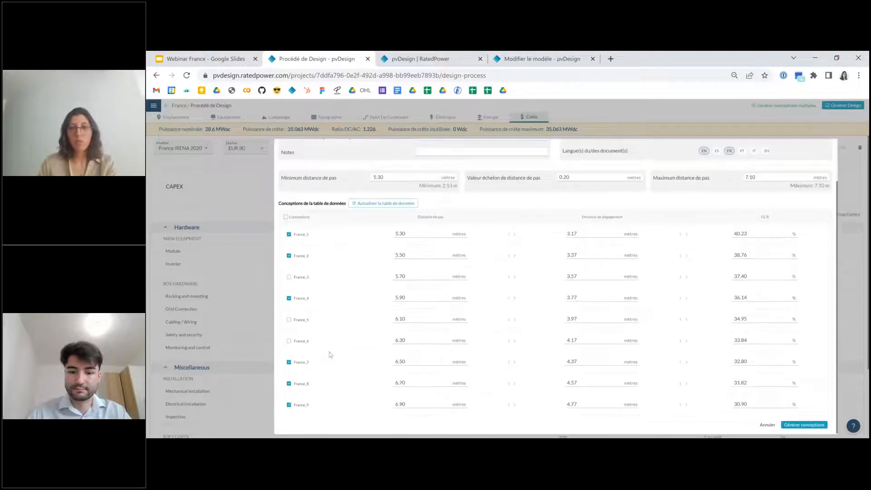
scroll(331, 354, "up", 1)
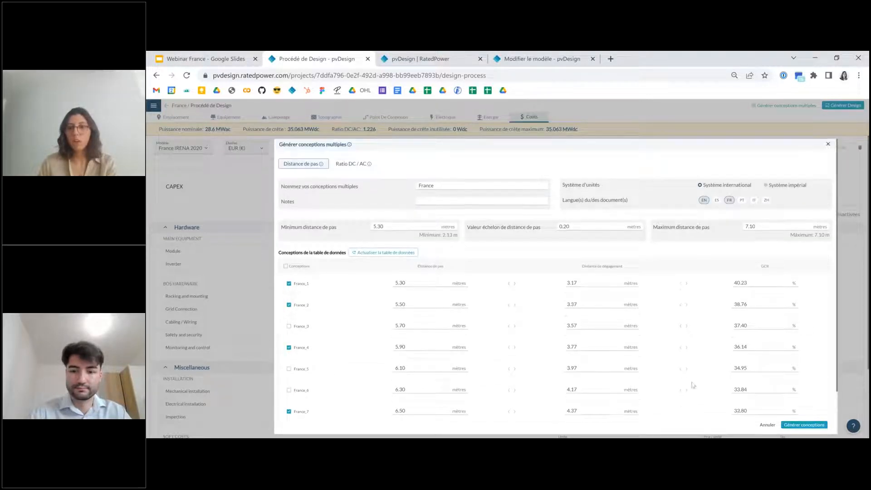
left_click(810, 426)
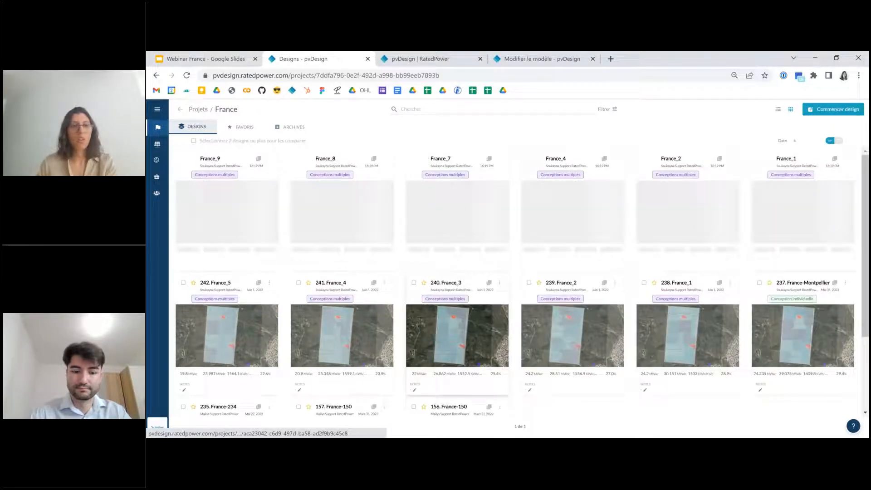
- Compare the existing designs 242. France_5, 241. France_4, 240. France_3 and 239. France_2 with each other
scroll(265, 186, "down", 1)
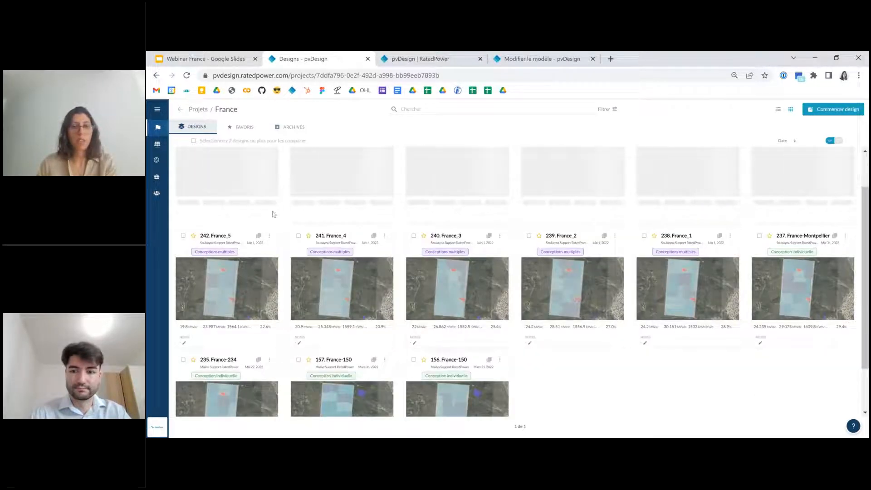
scroll(274, 214, "up", 1)
scroll(274, 214, "down", 1)
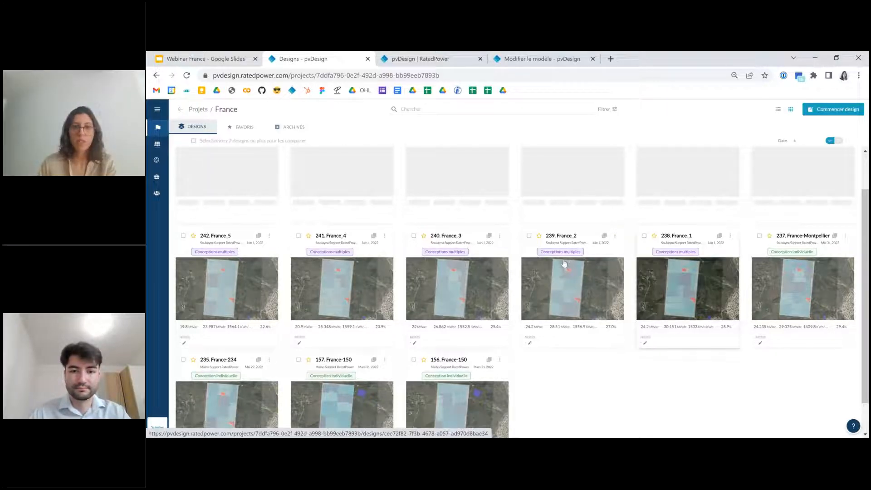
left_click(413, 235)
left_click(529, 235)
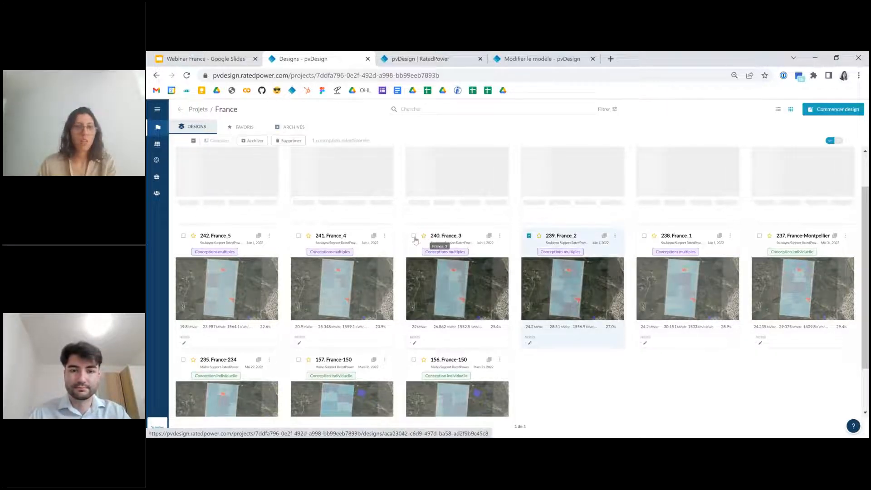
left_click(298, 236)
left_click(183, 236)
left_click(218, 141)
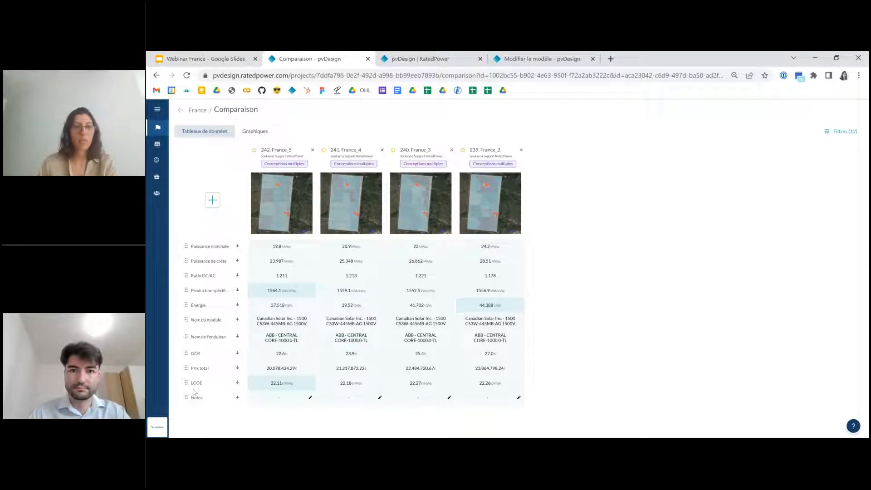
- Move the LCOE and total price rows to the head of the comparison table and look through the available metric filters
left_click_drag(186, 382, 186, 247)
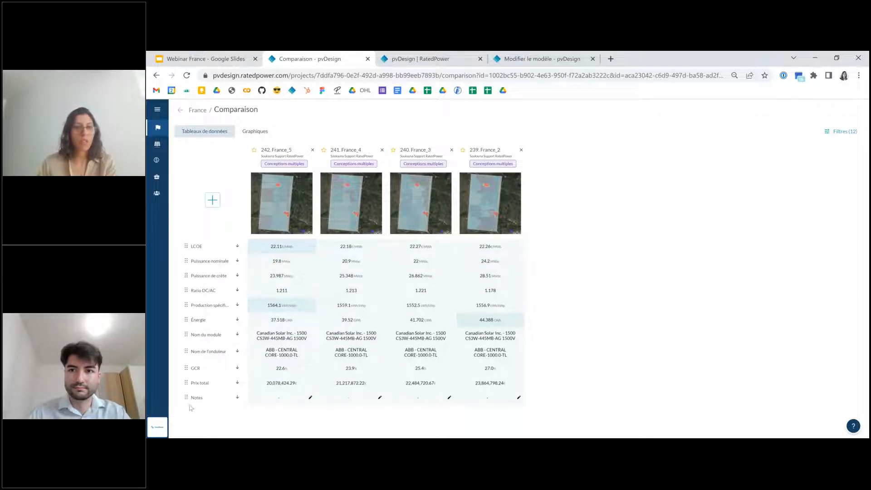
left_click_drag(185, 381, 187, 261)
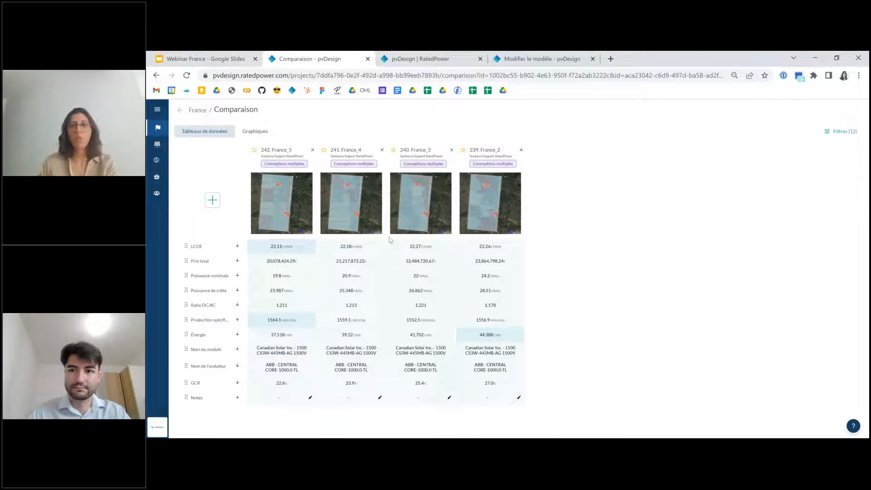
left_click(829, 132)
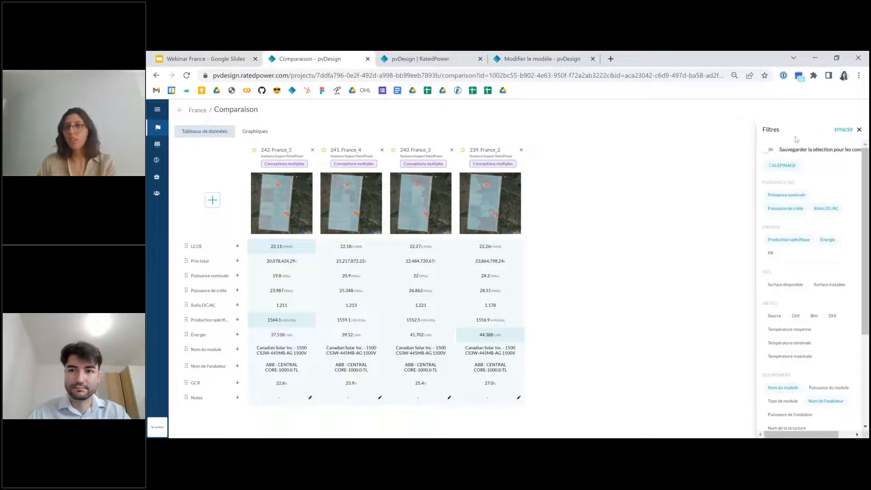
scroll(808, 312, "down", 3)
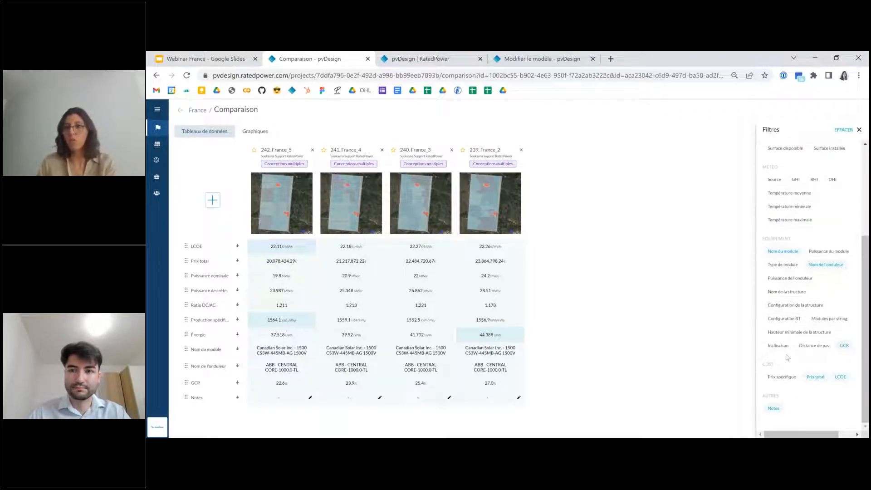
scroll(786, 318, "up", 2)
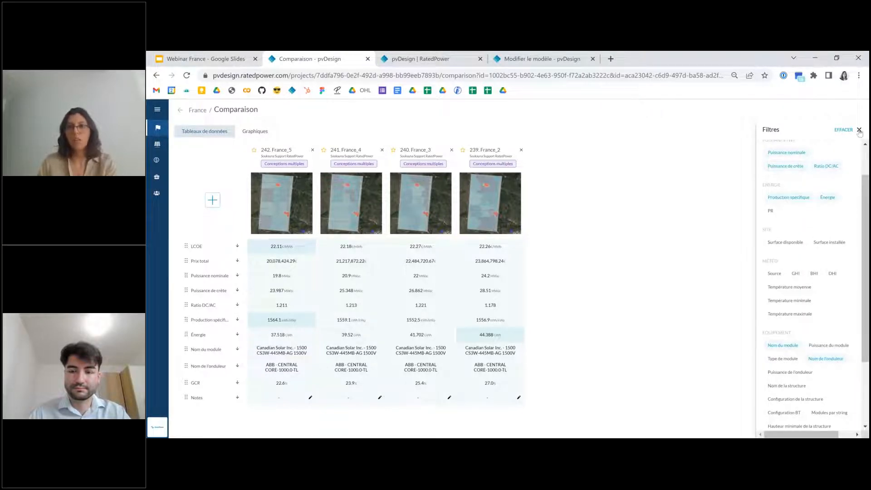
left_click(859, 130)
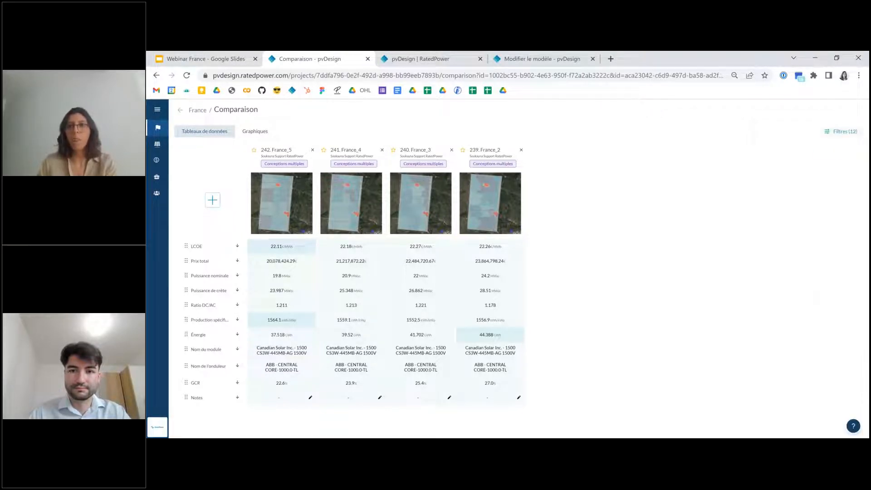
- Examine the comparison charts for power, energy, CAPEX and LCOE, and return to the comparison's data table
left_click(254, 135)
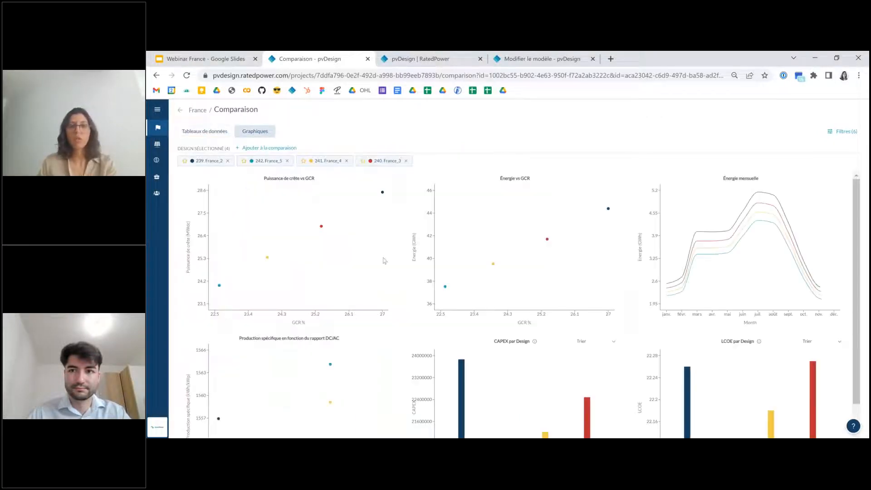
scroll(525, 336, "down", 2)
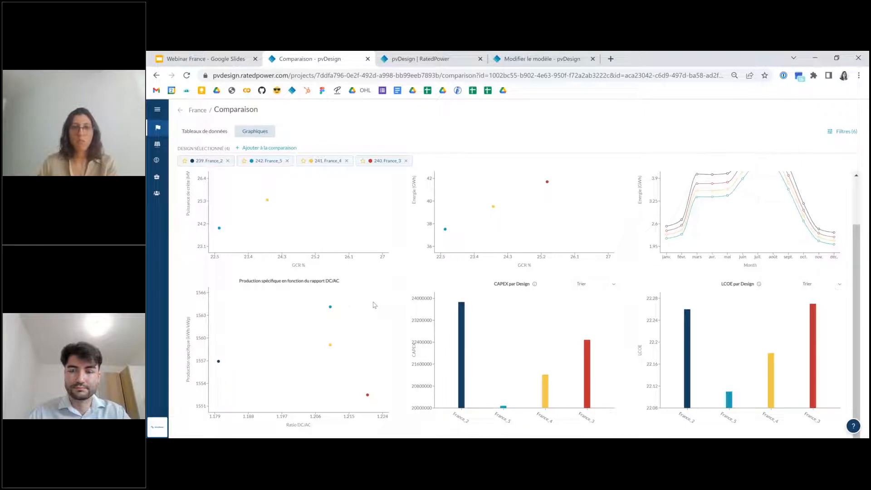
scroll(374, 305, "up", 2)
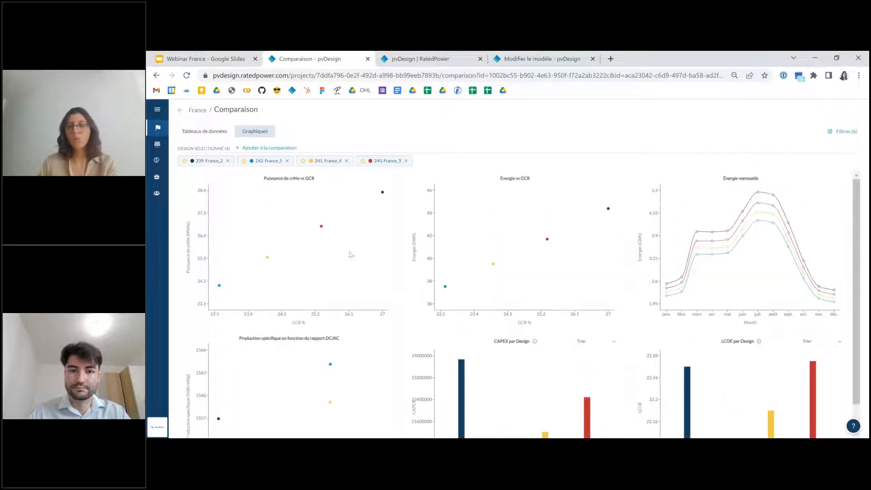
left_click(196, 133)
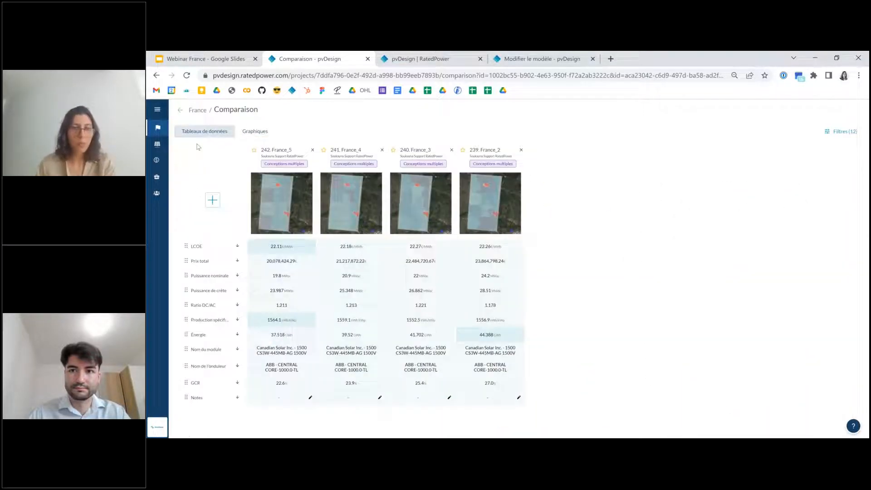
- Return to the France project's designs and open the results of design 242. France_5
left_click(198, 111)
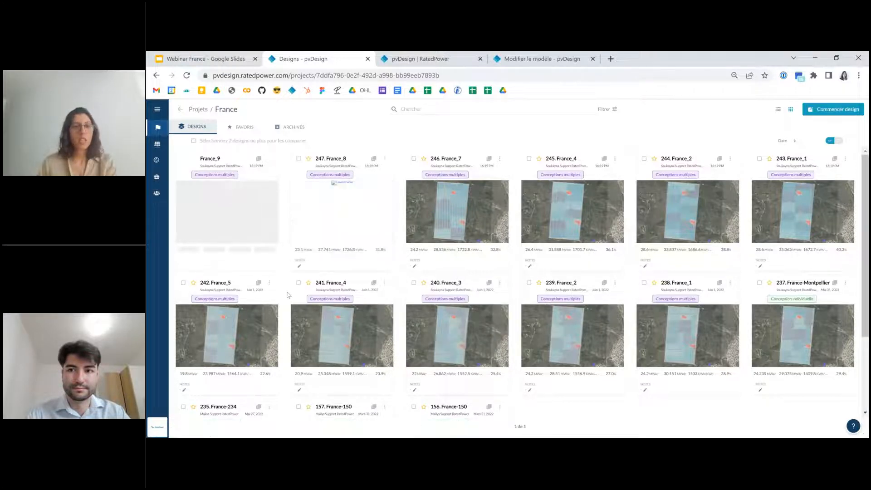
scroll(287, 295, "down", 1)
left_click(239, 292)
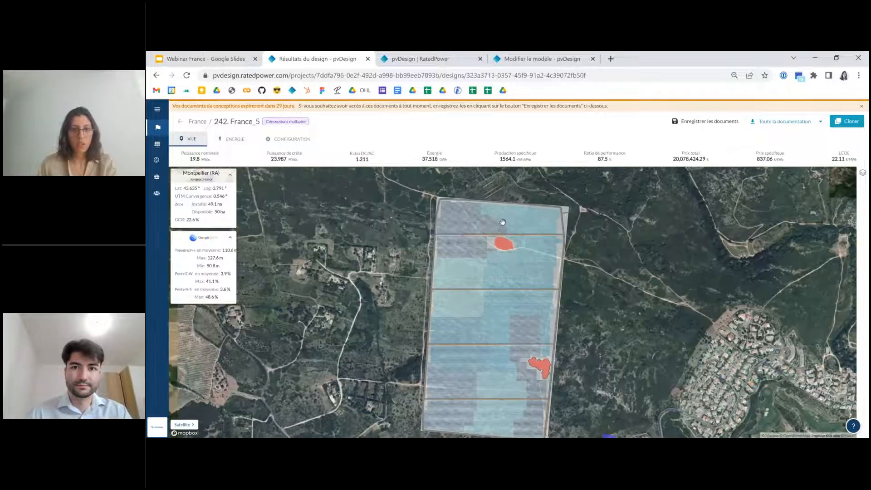
- Inspect the plant layout around the power stations on the France_5 map and look over the list of map layers
scroll(503, 222, "up", 3)
scroll(418, 383, "up", 3)
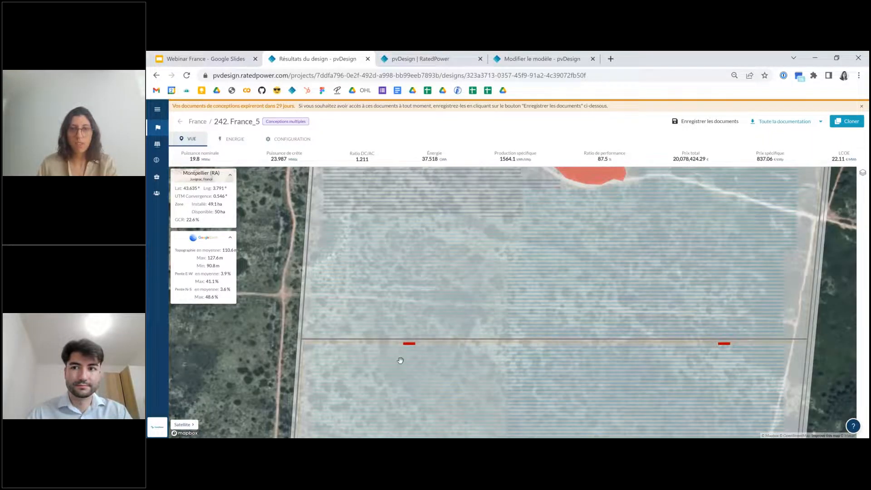
scroll(400, 361, "up", 3)
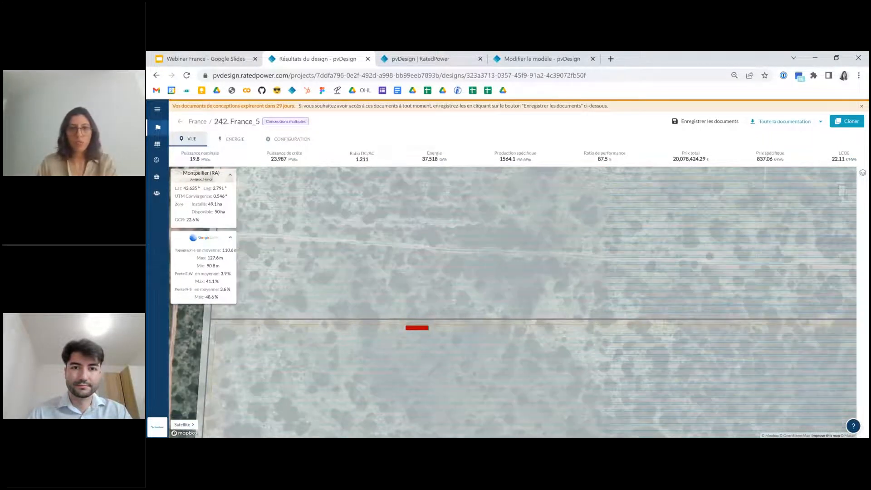
scroll(318, 376, "up", 2)
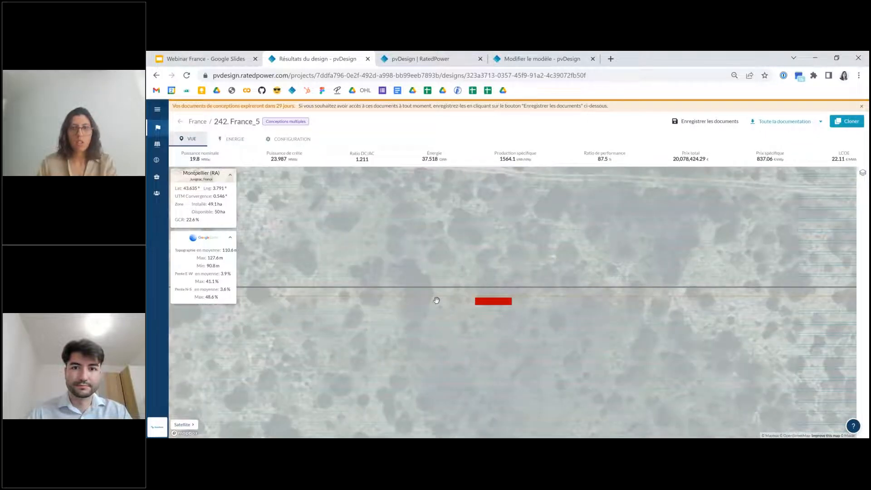
scroll(437, 301, "down", 2)
scroll(474, 306, "down", 2)
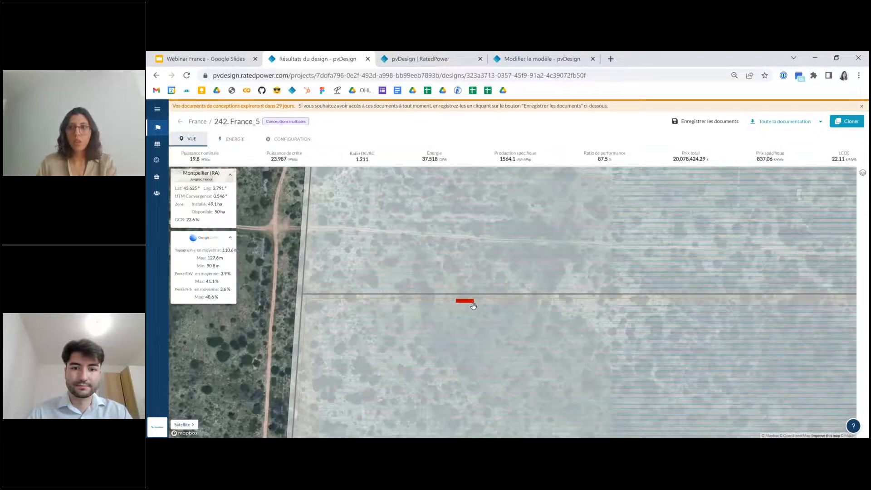
scroll(474, 306, "down", 2)
left_click(862, 173)
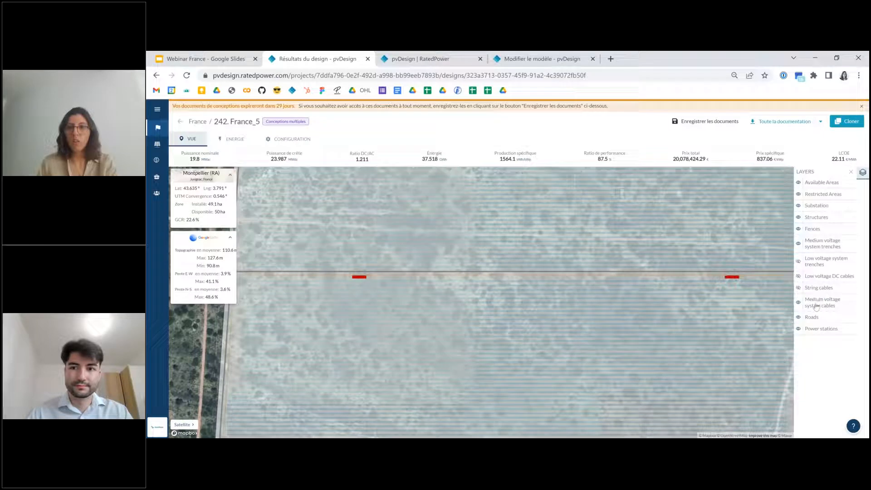
left_click(863, 172)
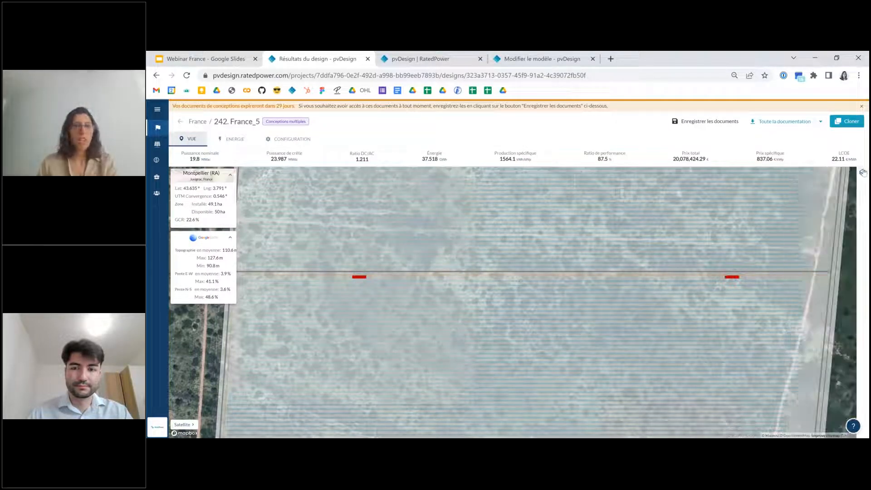
scroll(432, 279, "down", 1)
scroll(432, 279, "down", 1)
- Examine the France_5 energy results, including the monthly energy, irradiation and sun path charts and the energy losses
left_click(232, 139)
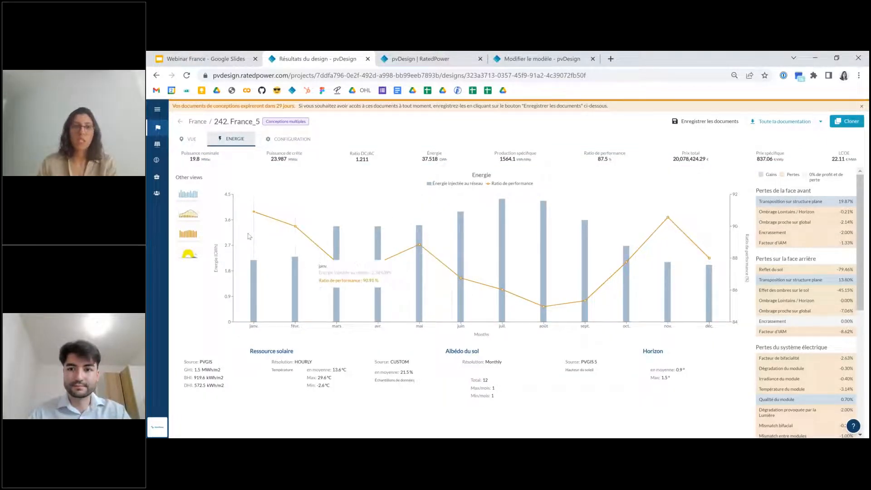
left_click(194, 235)
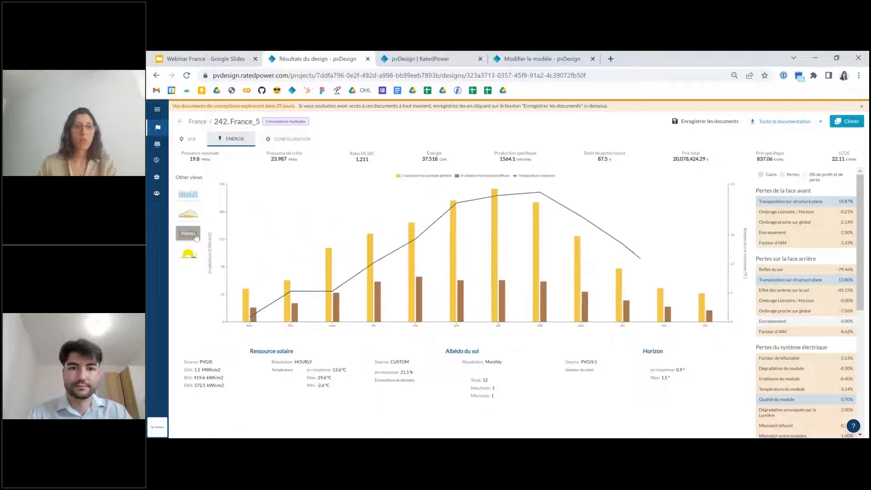
left_click(197, 213)
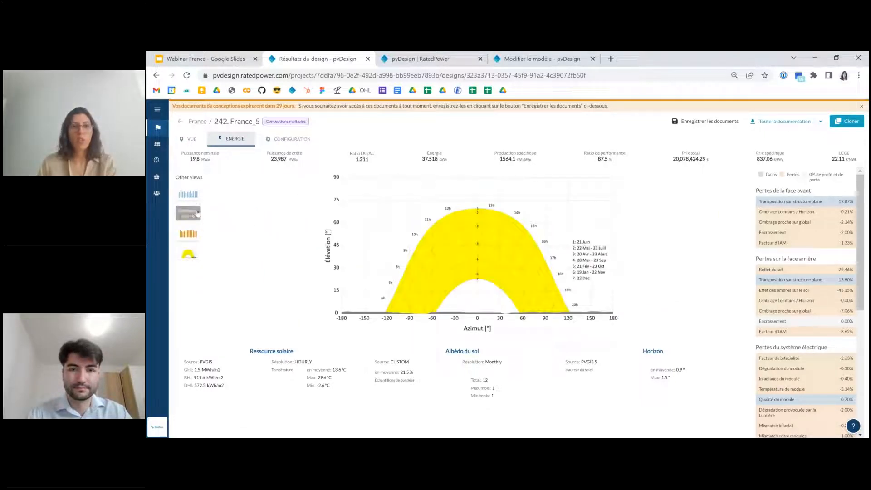
scroll(782, 252, "down", 1)
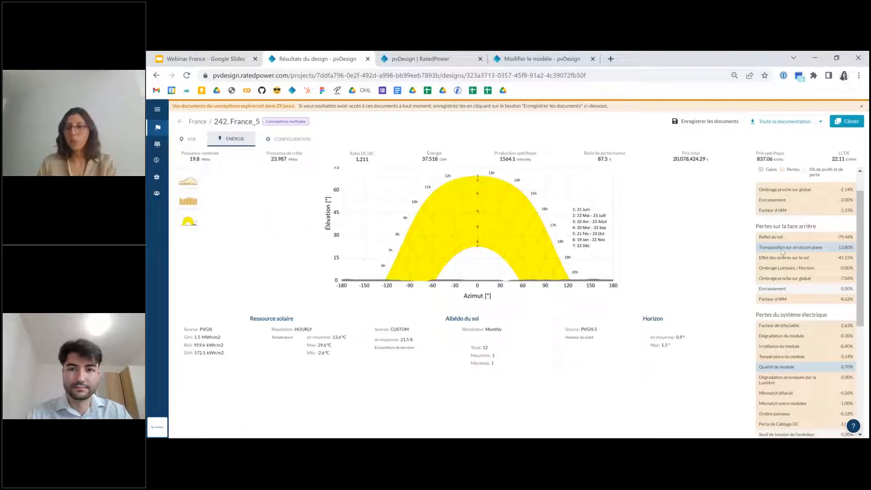
scroll(781, 251, "up", 1)
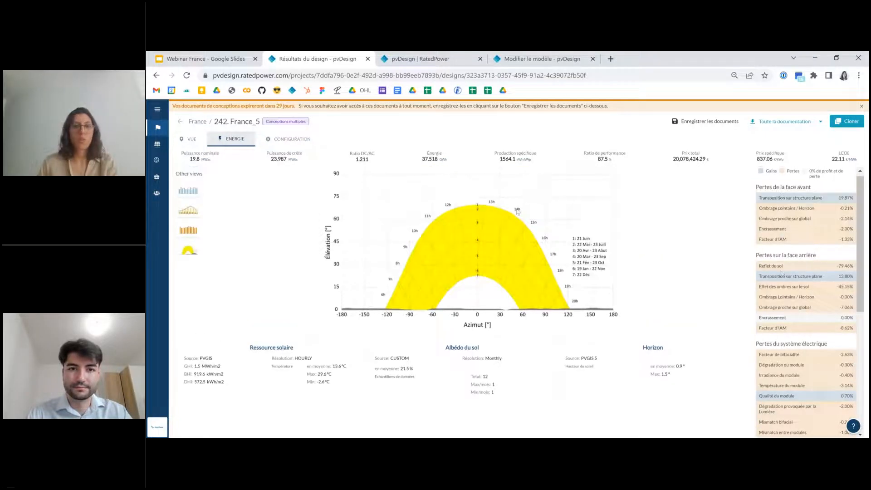
- Review the electrical and civil configuration of France_5, and return to its plant map
left_click(313, 140)
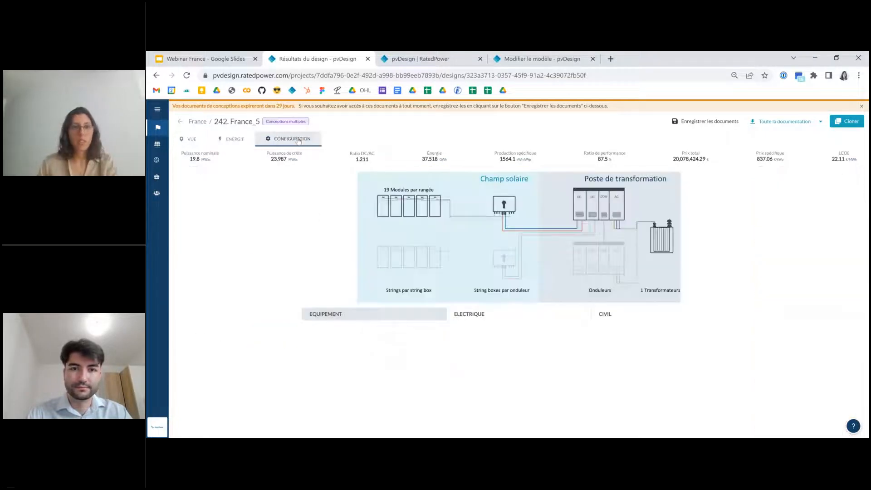
left_click(517, 315)
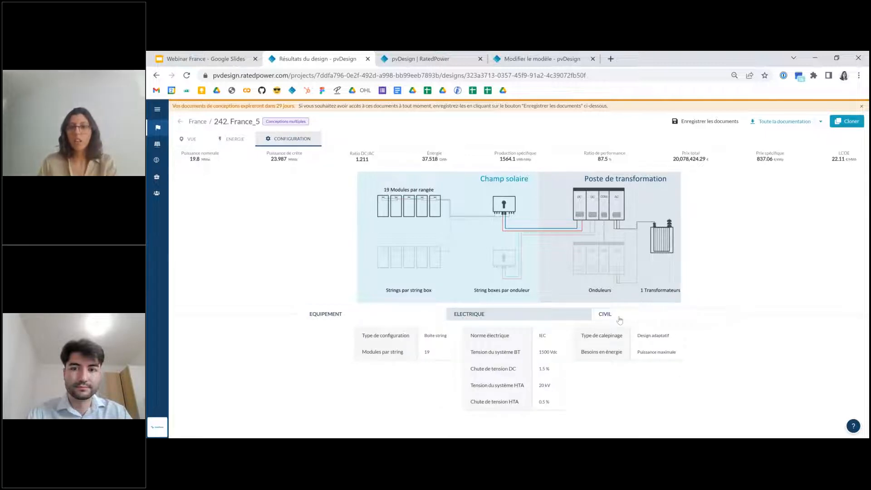
left_click(620, 320)
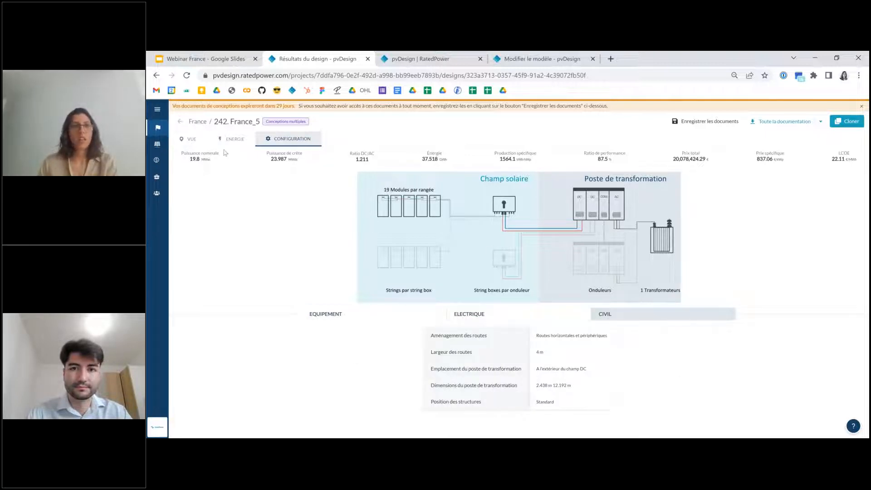
left_click(192, 139)
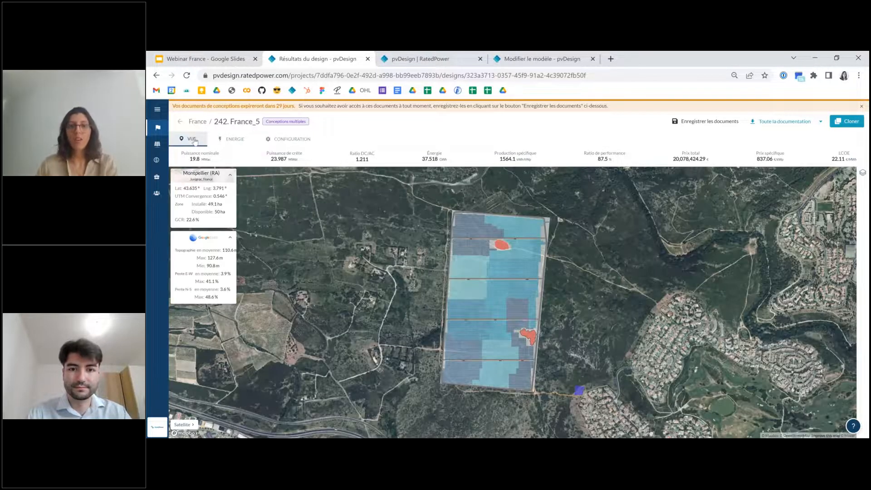
- Look over the documents downloadable for France_5, and switch to the Design 6 project sheet in Google Sheets, shown at 125% zoom
left_click(820, 123)
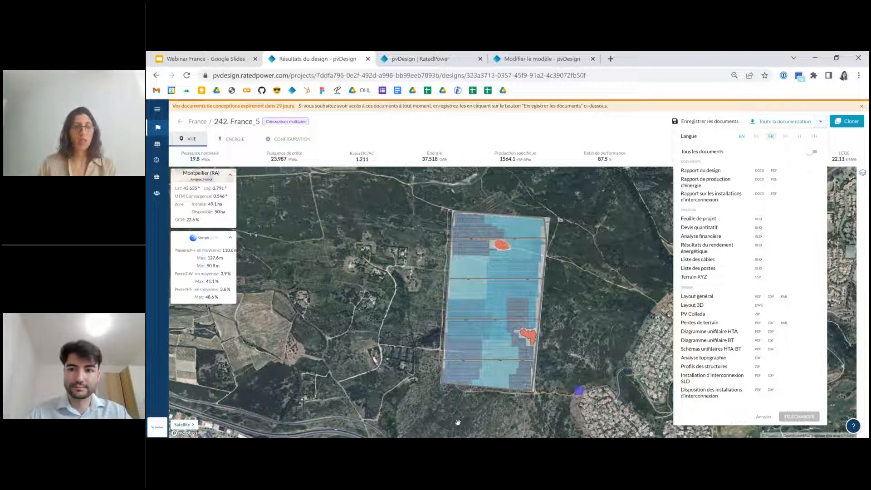
left_click(384, 408)
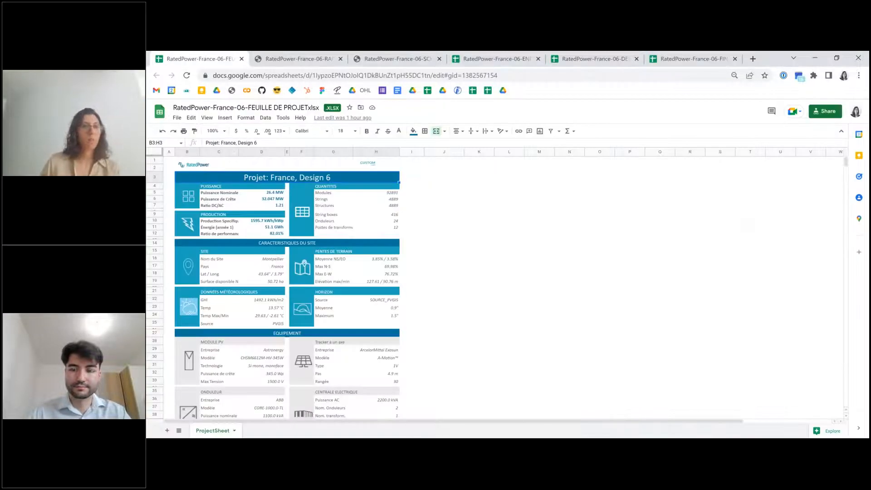
left_click(224, 131)
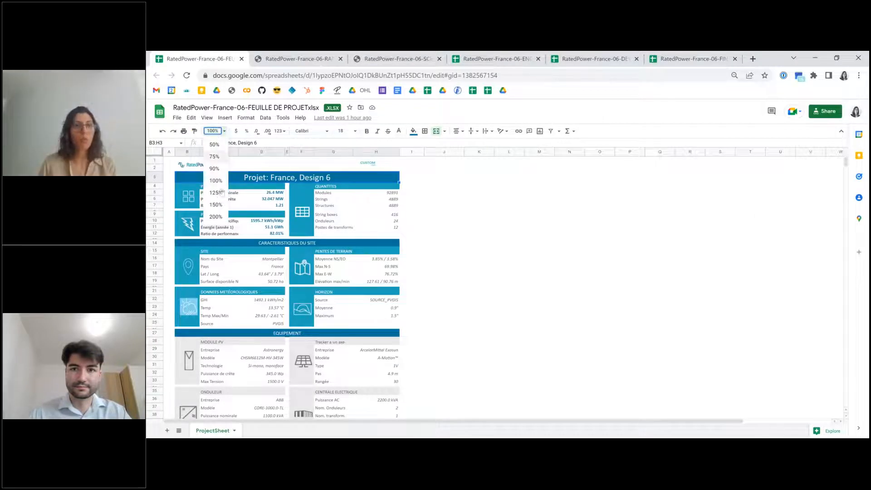
left_click(216, 192)
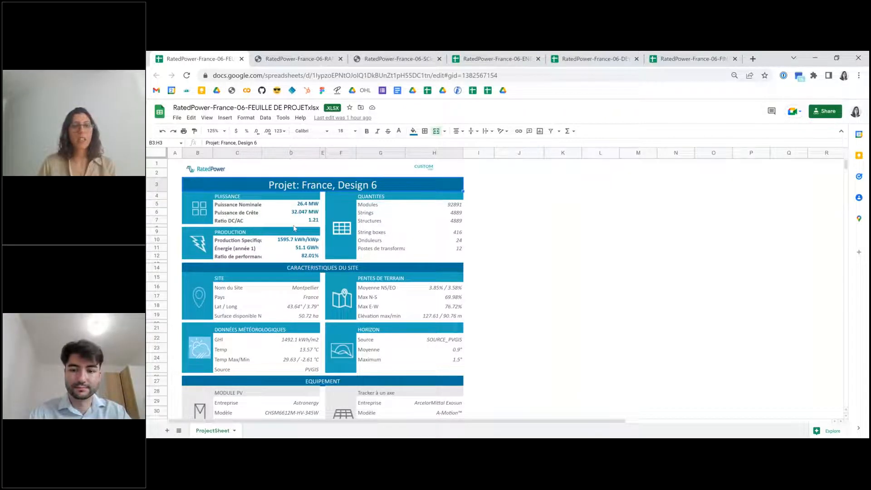
- Examine the project sheet's power, production, site, equipment and configuration sections
scroll(291, 249, "down", 1)
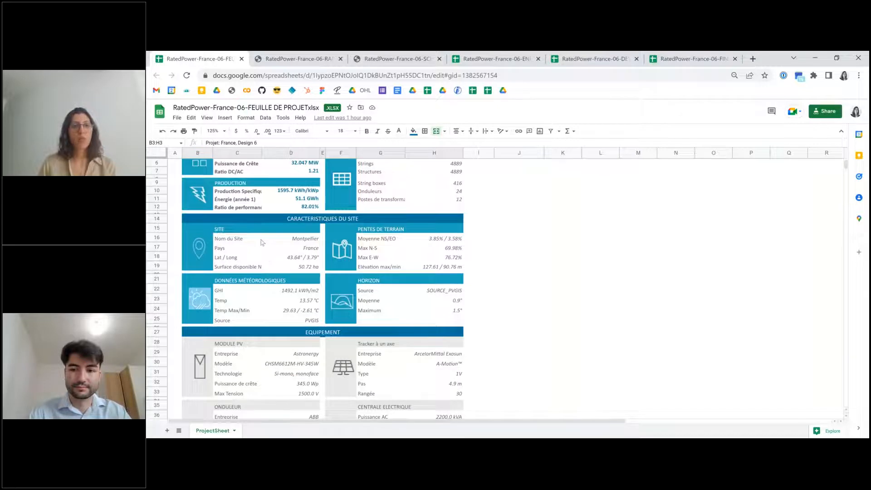
scroll(262, 243, "up", 1)
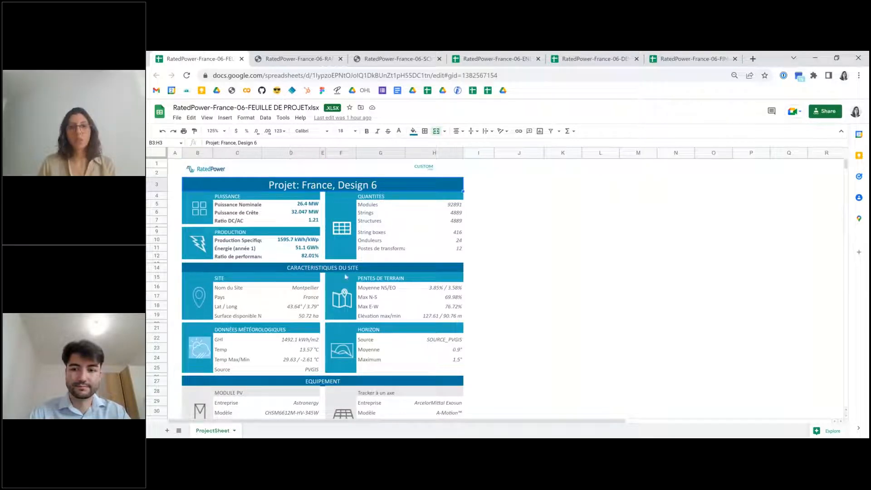
scroll(334, 263, "down", 1)
scroll(321, 314, "down", 1)
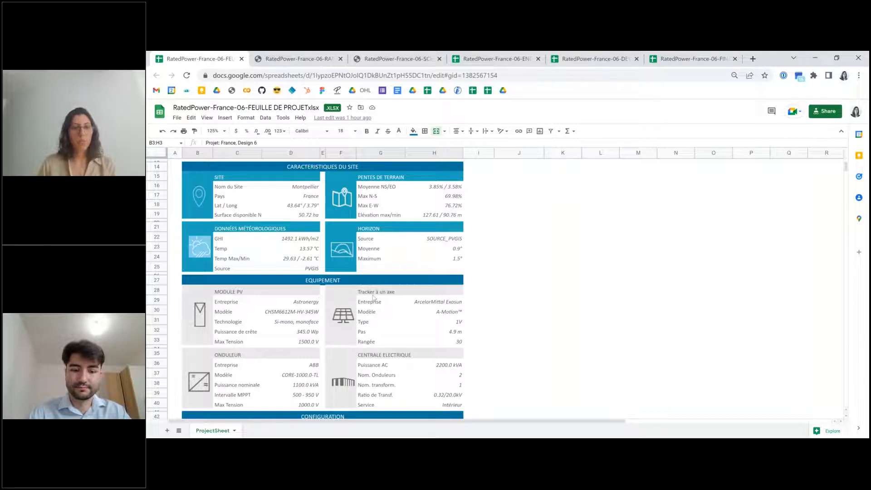
scroll(272, 272, "down", 1)
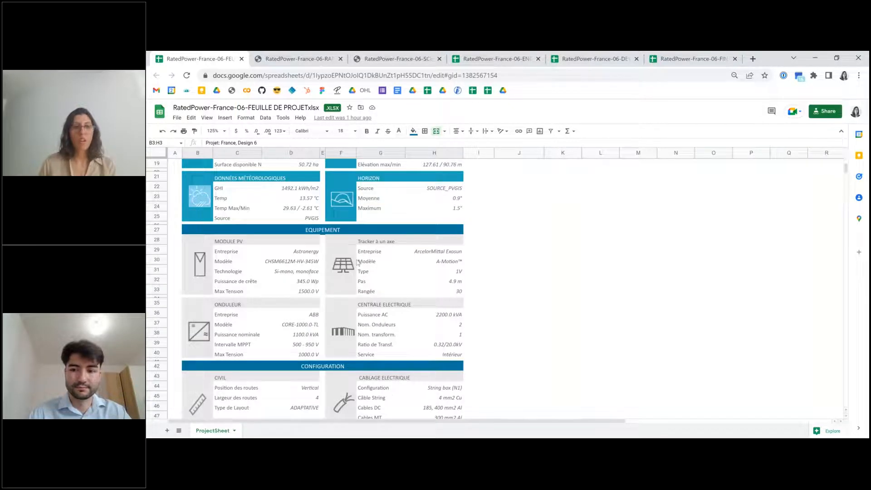
scroll(359, 262, "down", 1)
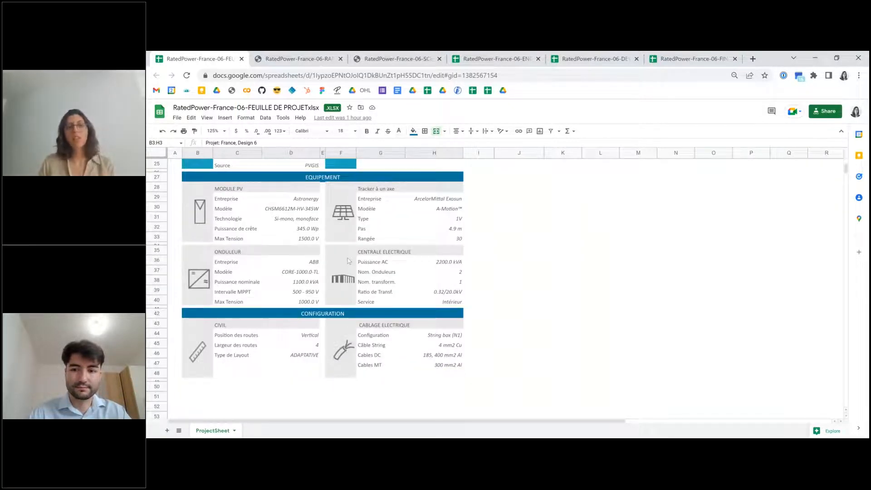
scroll(348, 260, "up", 2)
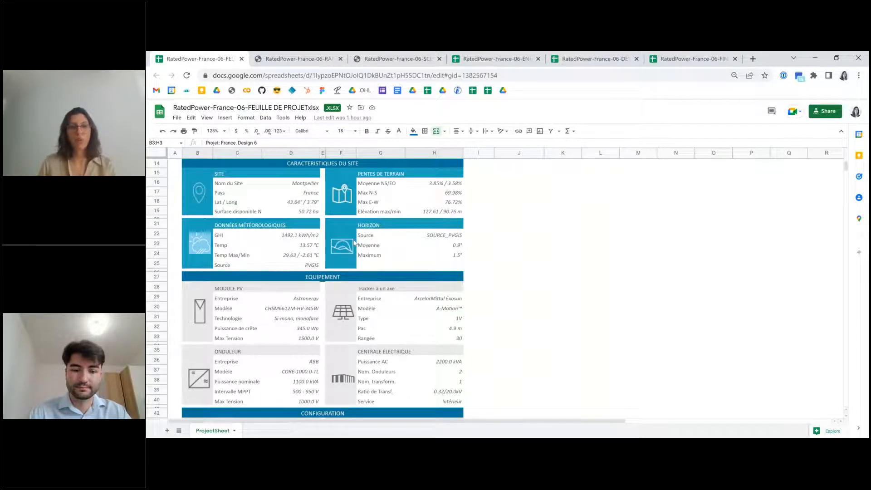
scroll(355, 243, "up", 1)
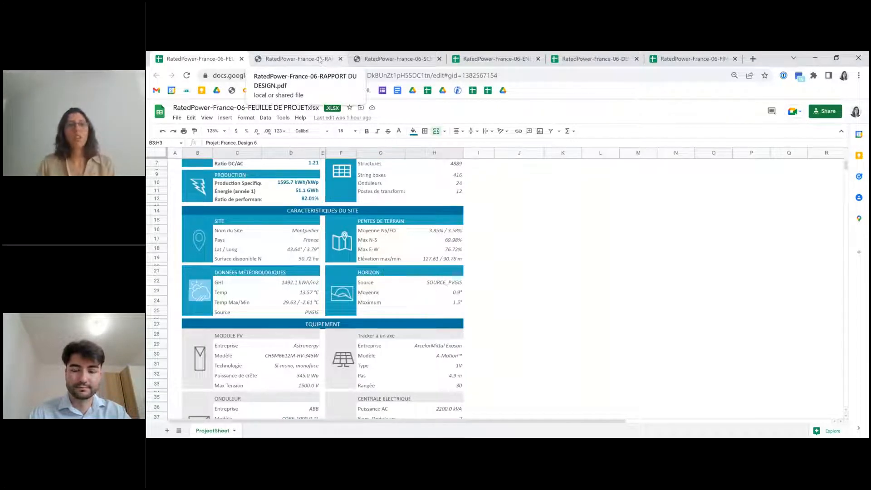
- Open the design report PDF (RAPPORT DU DESIGN) and read its table of contents and the project characteristics in the introduction
left_click(300, 59)
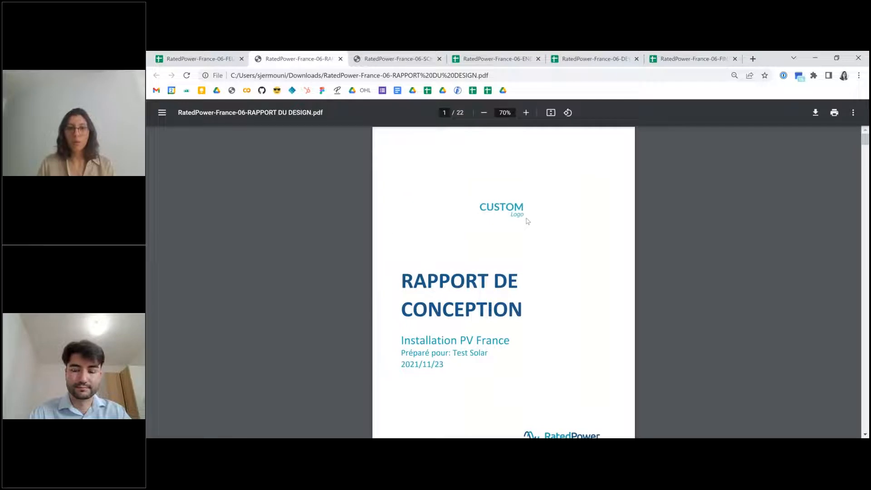
scroll(519, 202, "down", 12)
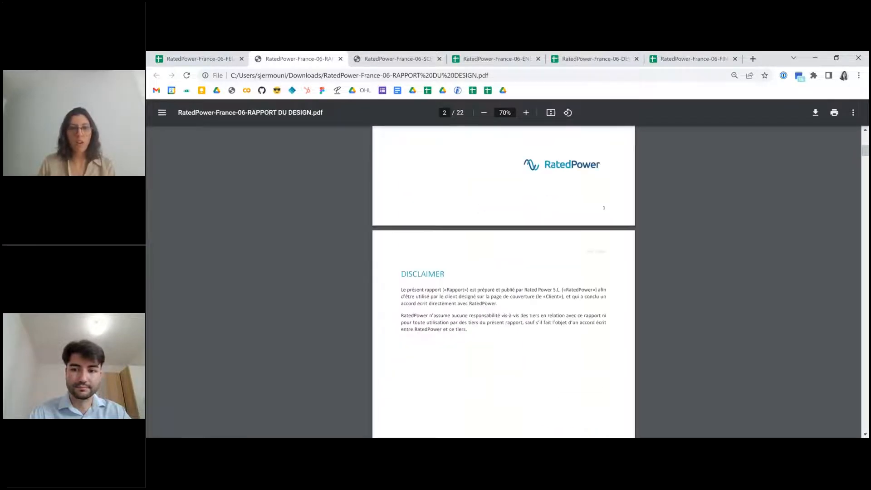
scroll(413, 188, "down", 4)
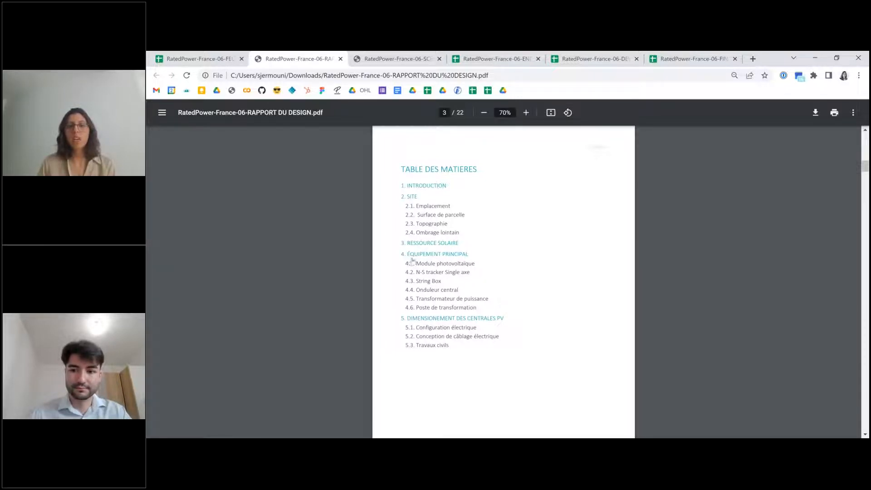
scroll(457, 246, "down", 1)
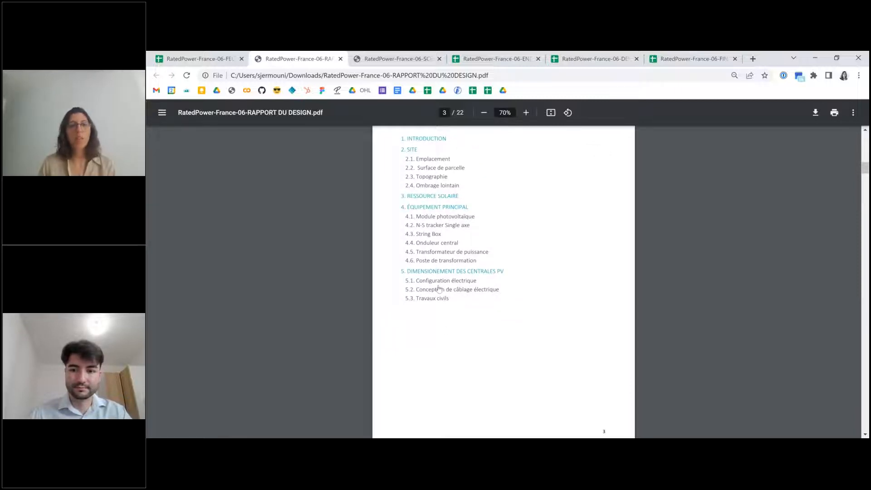
scroll(494, 275, "down", 5)
scroll(494, 275, "down", 1)
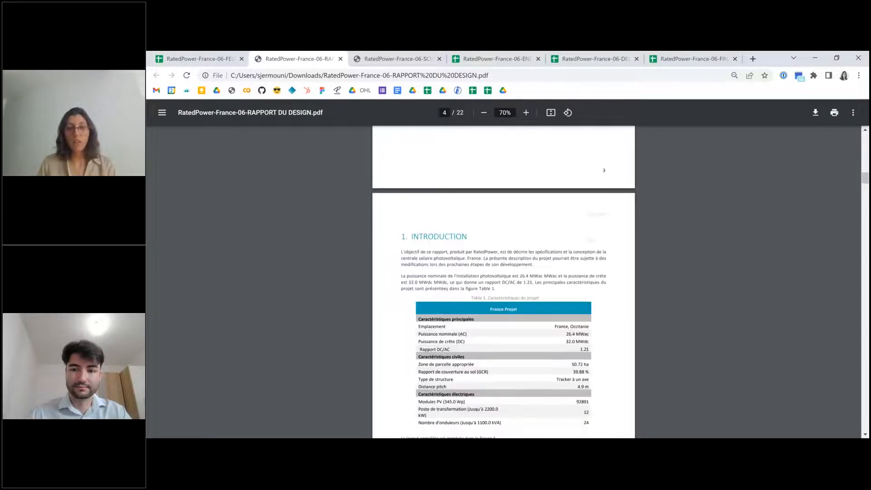
scroll(503, 286, "up", 2, "ctrl")
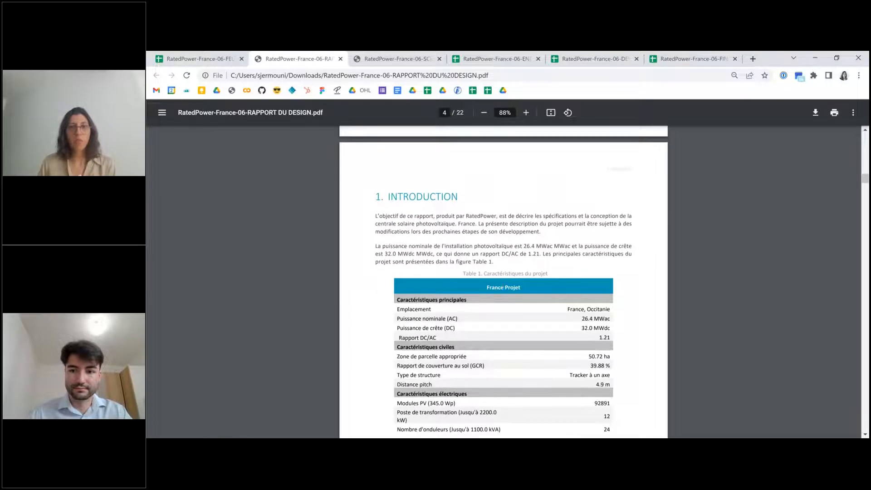
scroll(516, 252, "down", 1)
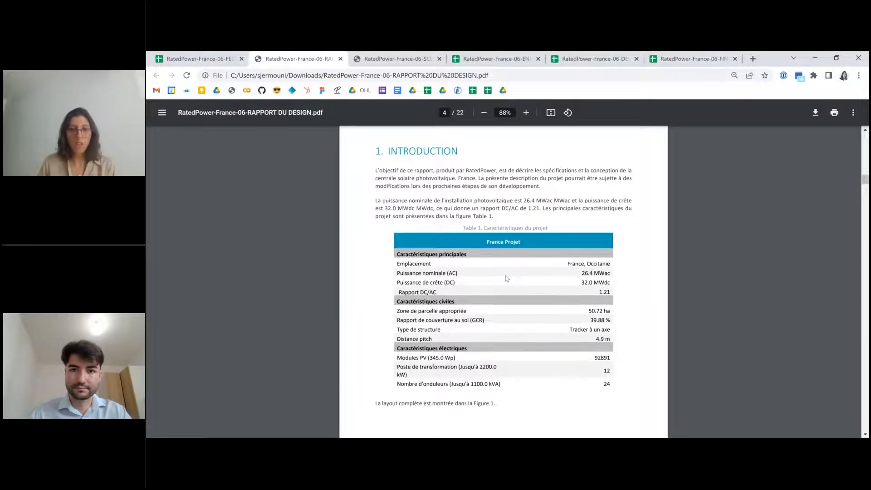
- Look through the report's general layout figure and the site section on location, parcel areas, topography and far shading
scroll(507, 279, "down", 8)
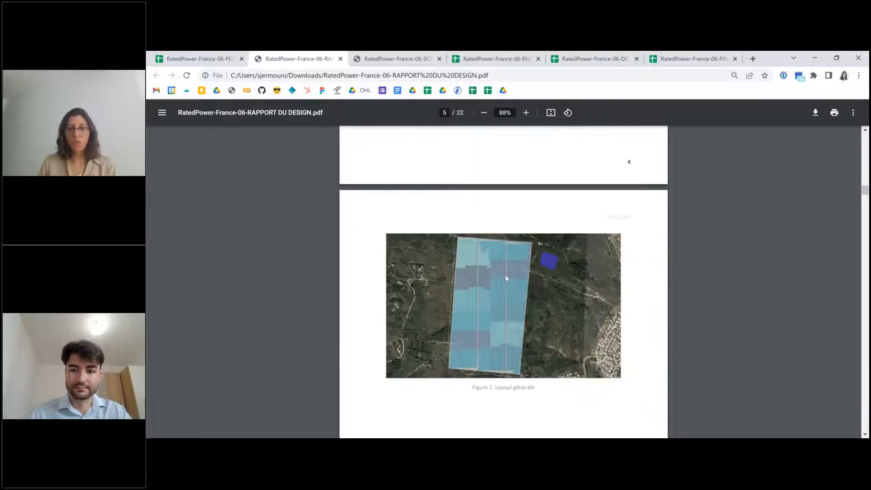
scroll(505, 275, "down", 9)
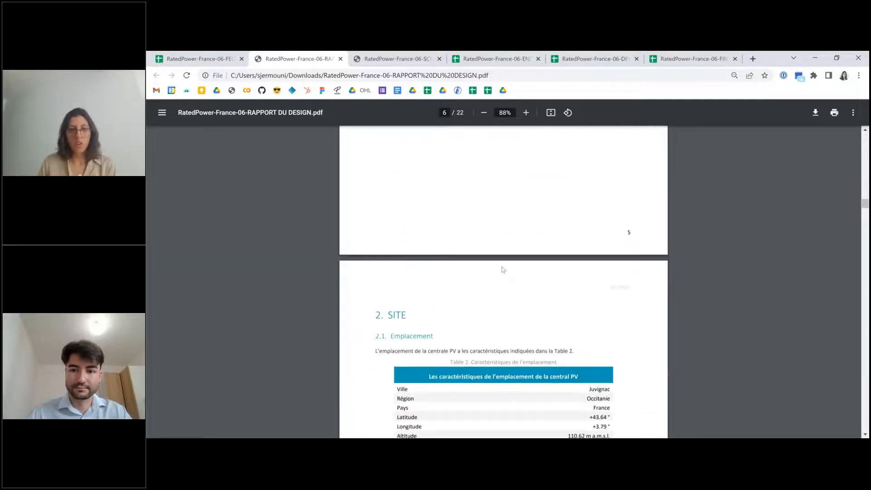
scroll(503, 270, "down", 4)
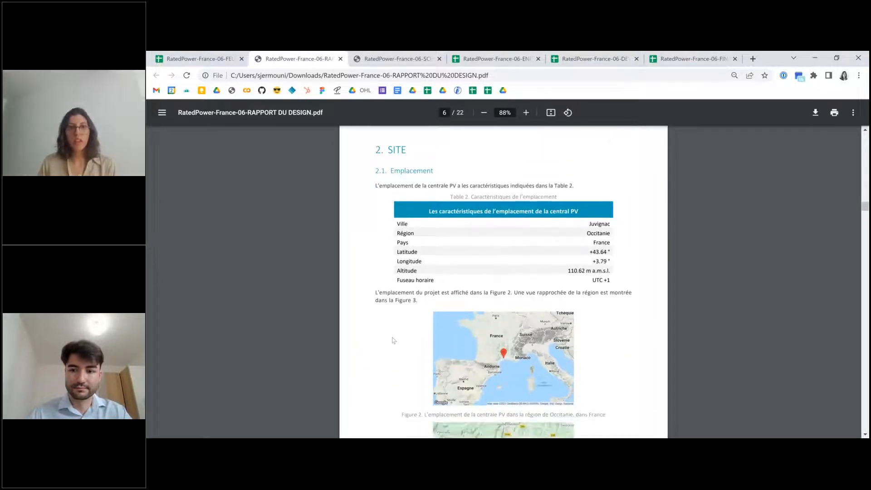
scroll(393, 341, "down", 6)
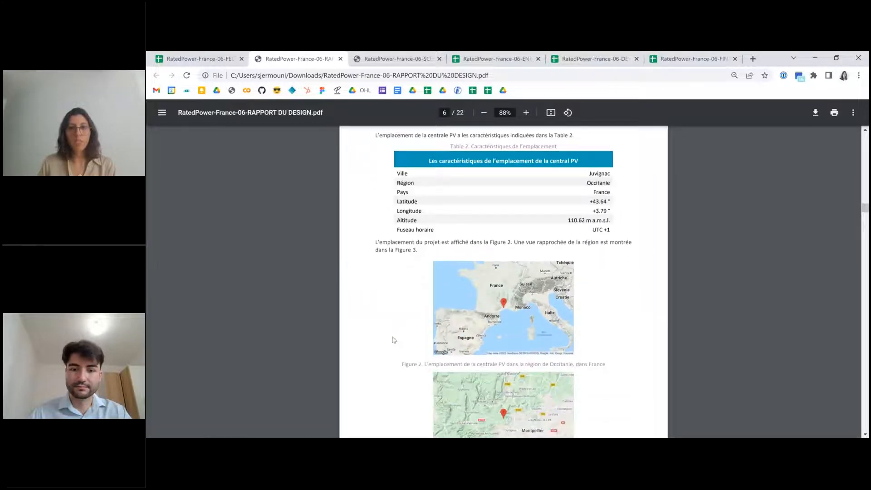
scroll(395, 340, "down", 10)
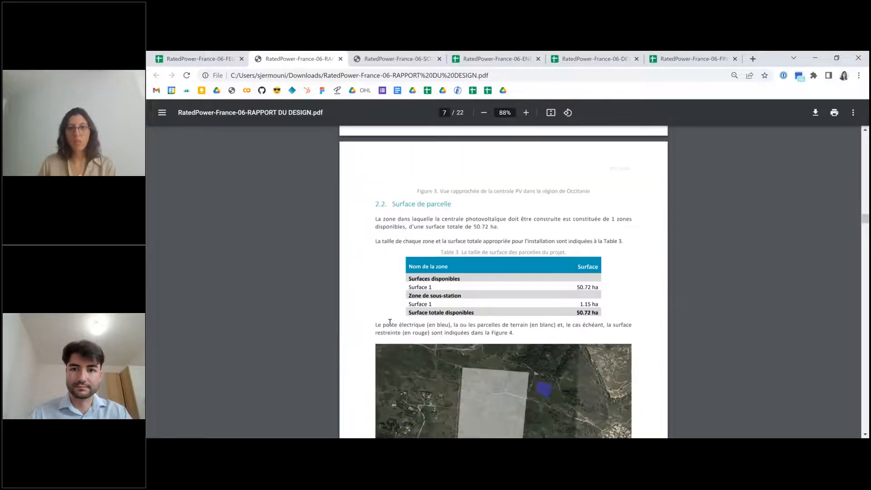
scroll(390, 322, "down", 7)
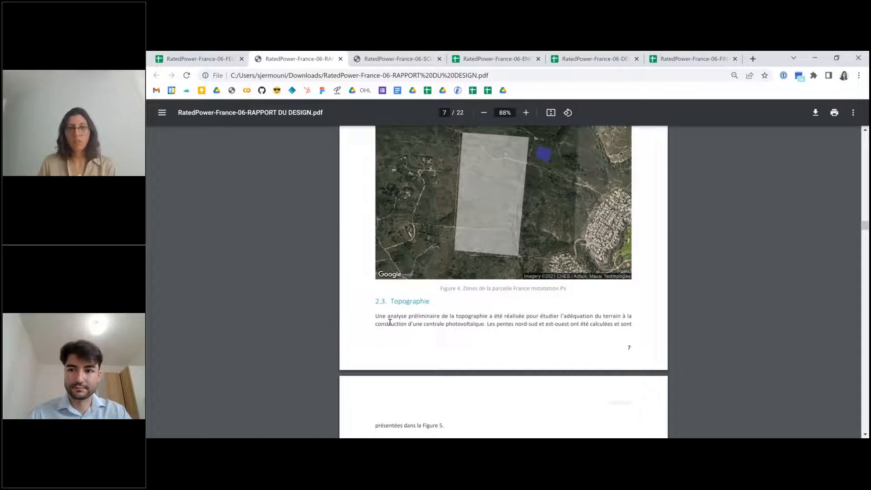
scroll(426, 323, "down", 2)
scroll(427, 324, "down", 14)
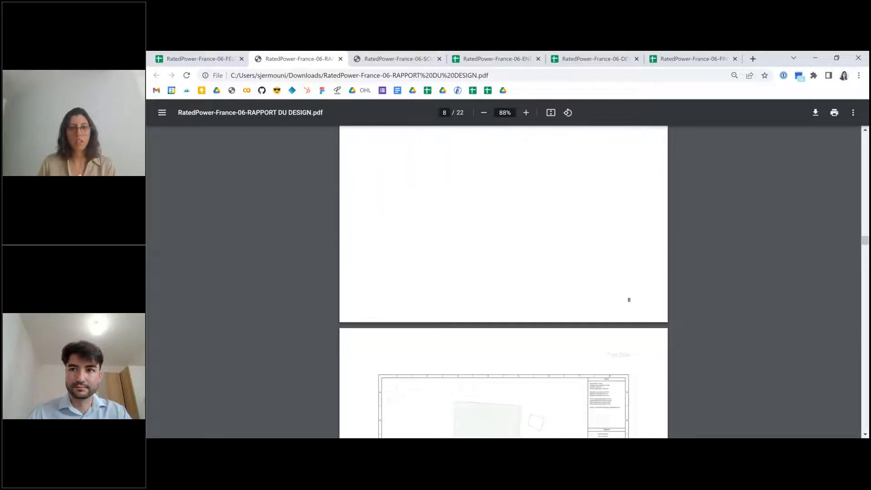
scroll(504, 281, "down", 10)
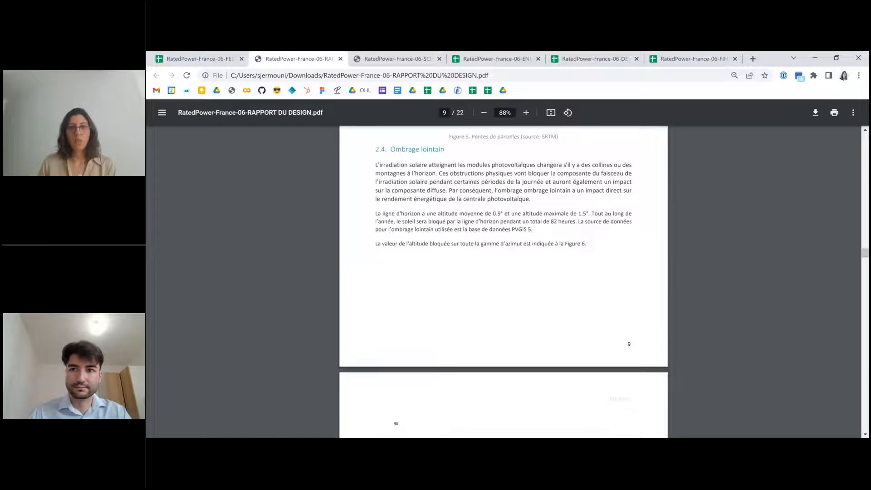
- Read the design report's solar resource section, including the TMY source, temperature values, monthly irradiation table and its graph
scroll(459, 318, "down", 5)
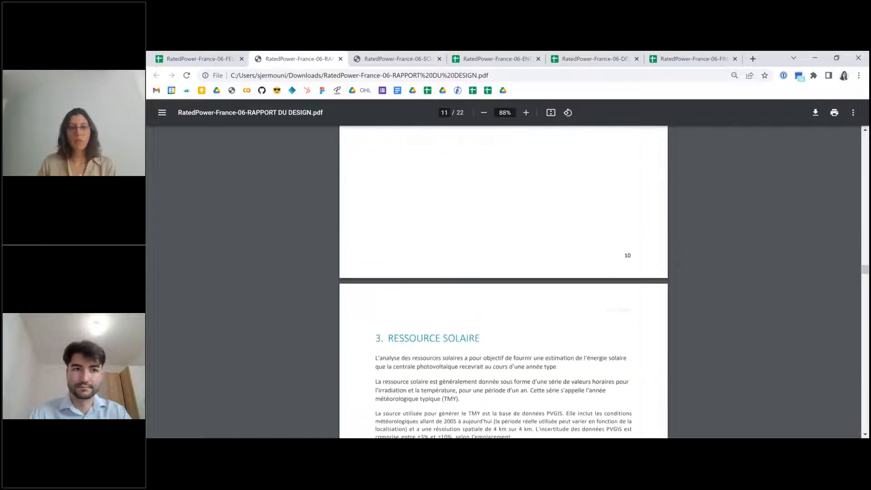
scroll(459, 318, "down", 3)
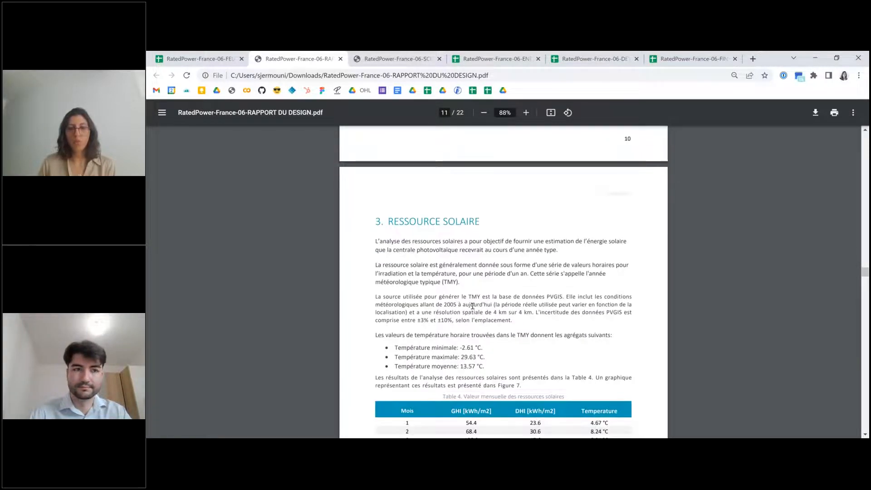
scroll(473, 306, "down", 15)
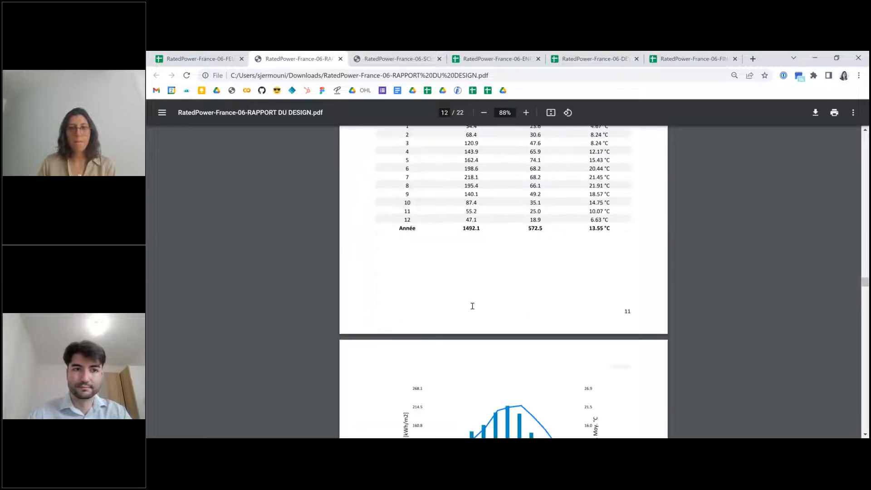
scroll(473, 306, "down", 5)
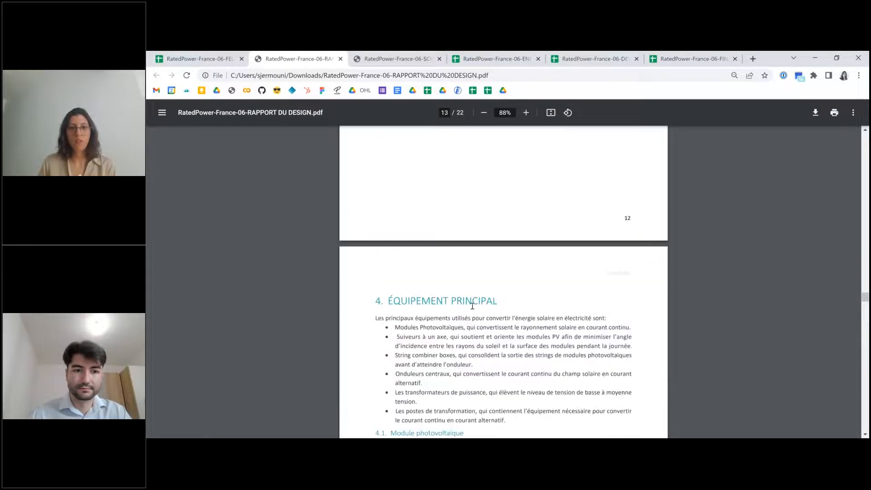
- Look through the report's main equipment section, covering the PV module, single-axis tracker, string boxes, central inverter, power transformer and transformation station
scroll(469, 302, "down", 2)
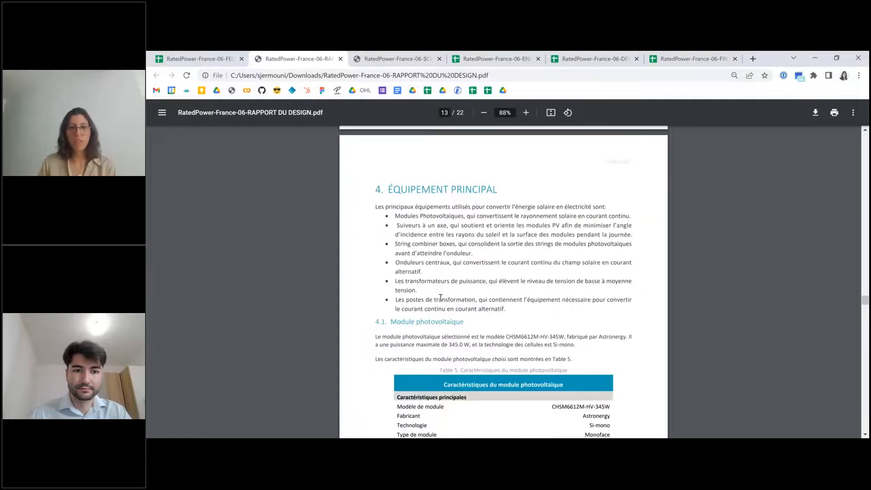
scroll(525, 329, "down", 11)
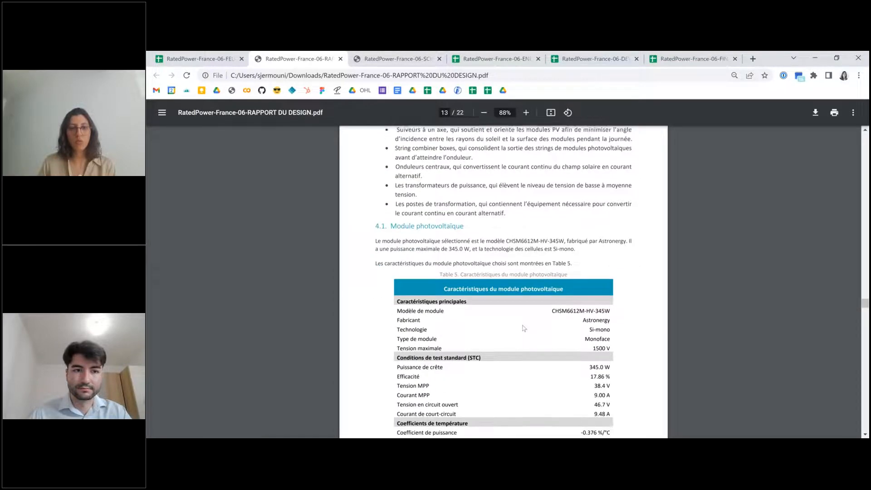
scroll(524, 328, "down", 5)
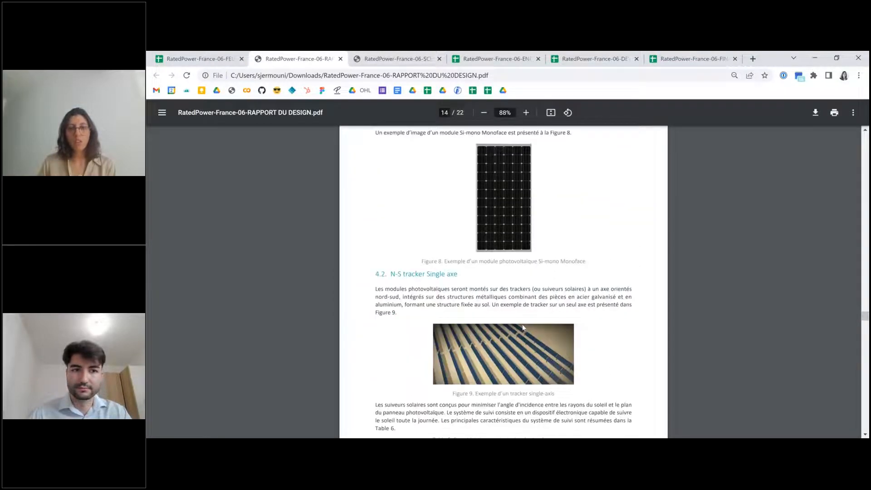
scroll(522, 327, "down", 6)
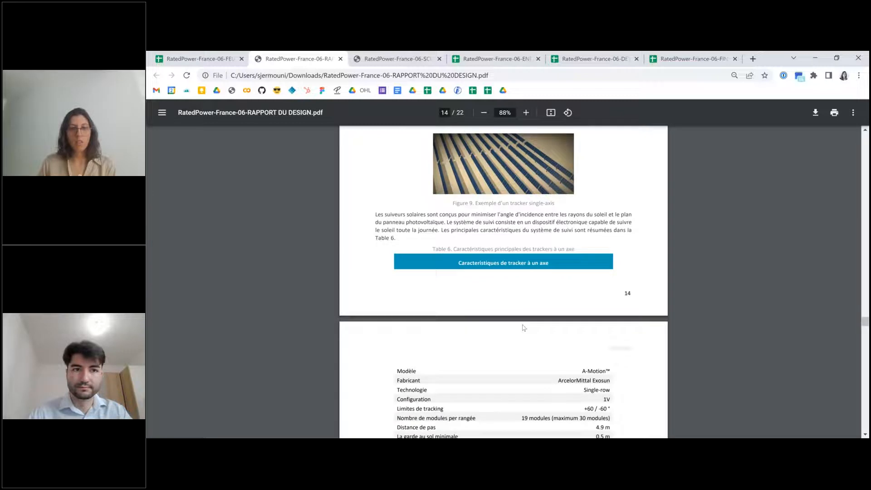
scroll(523, 328, "down", 14)
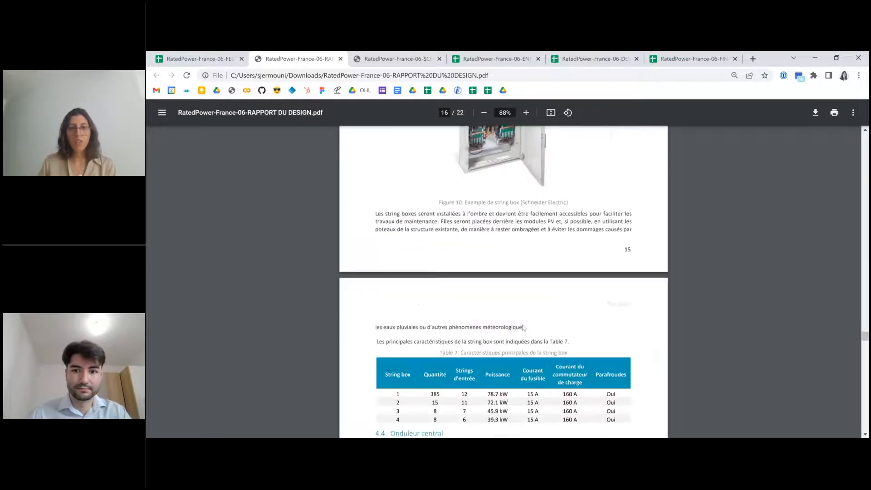
scroll(522, 328, "down", 12)
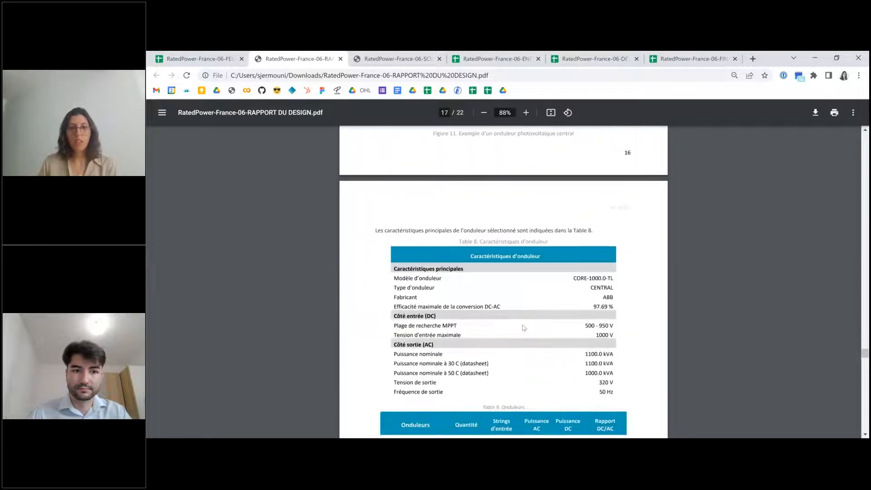
scroll(524, 328, "down", 14)
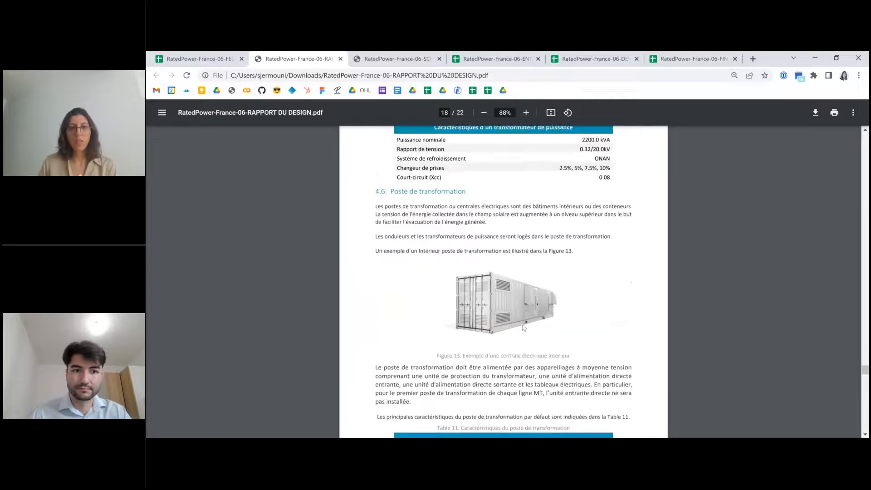
scroll(524, 327, "down", 10)
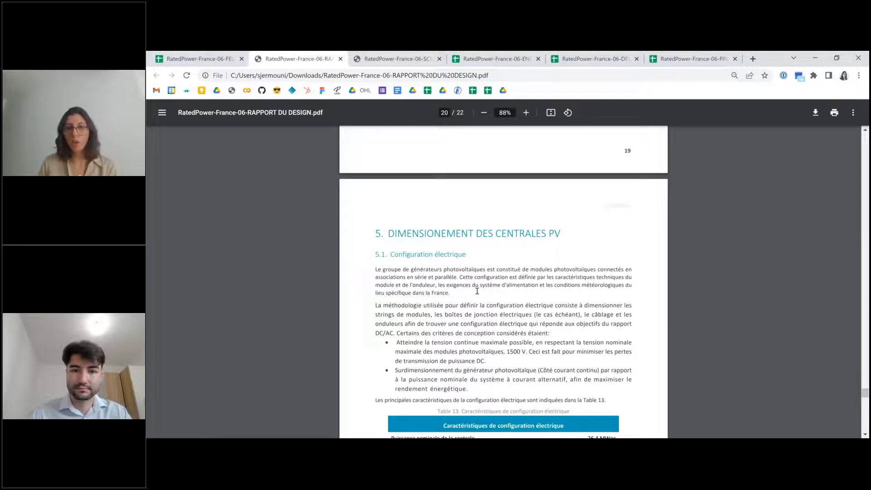
- Read the report's plant sizing section on electrical configuration, cable sections and civil works, through to the trench cross-section figure
scroll(476, 289, "down", 4)
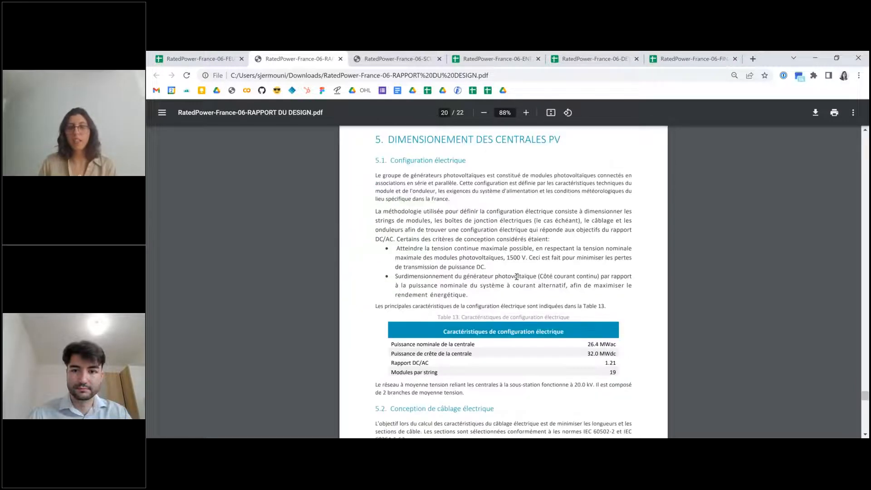
scroll(524, 309, "down", 2)
scroll(524, 309, "down", 8)
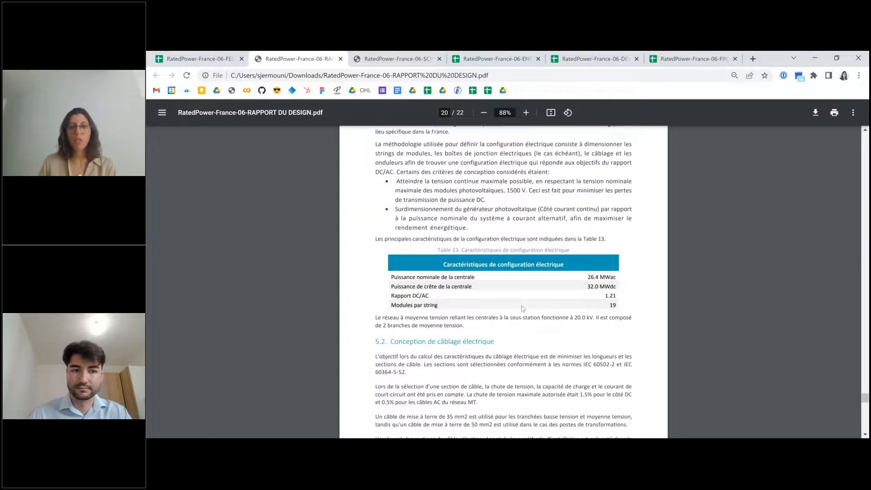
scroll(523, 309, "down", 6)
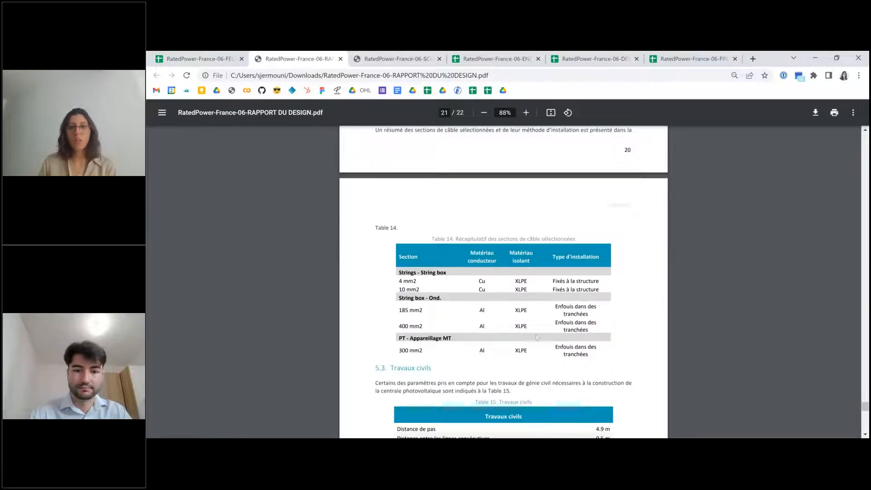
scroll(538, 330, "down", 1)
scroll(538, 330, "down", 8)
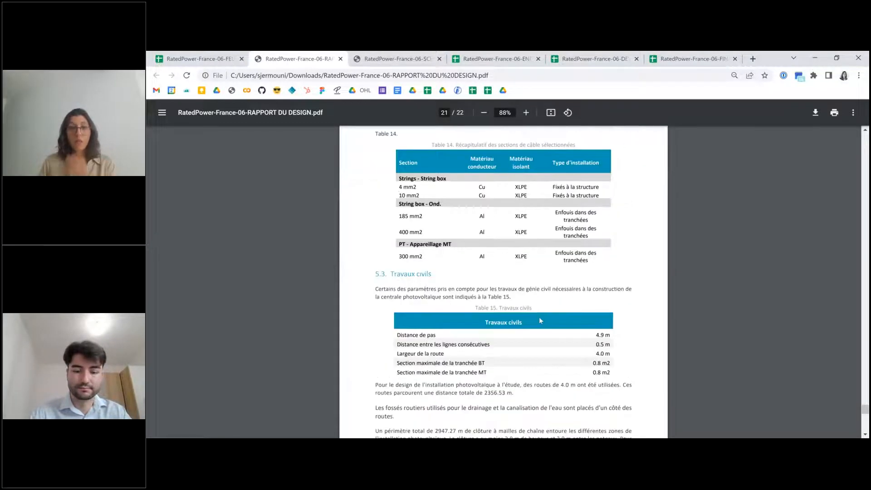
scroll(507, 276, "down", 10)
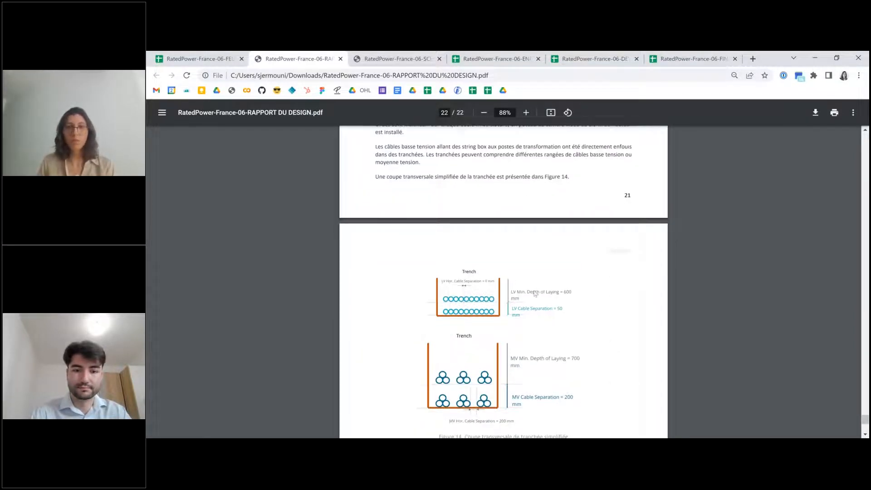
scroll(529, 283, "down", 2)
- Open the single-line diagram PDF (SCHÉMAS UNIFILAIRES) and inspect the string boxes, cables and inverter of the first transformation station close up
left_click(407, 60)
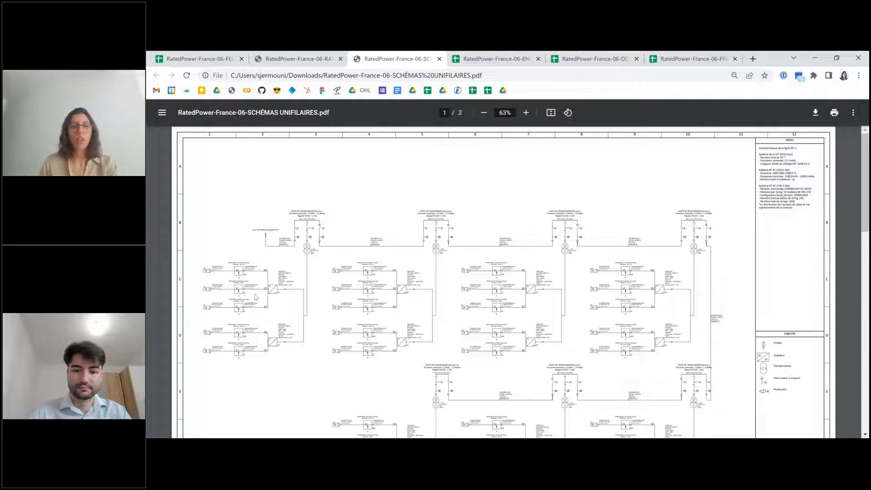
scroll(216, 319, "up", 3, "ctrl")
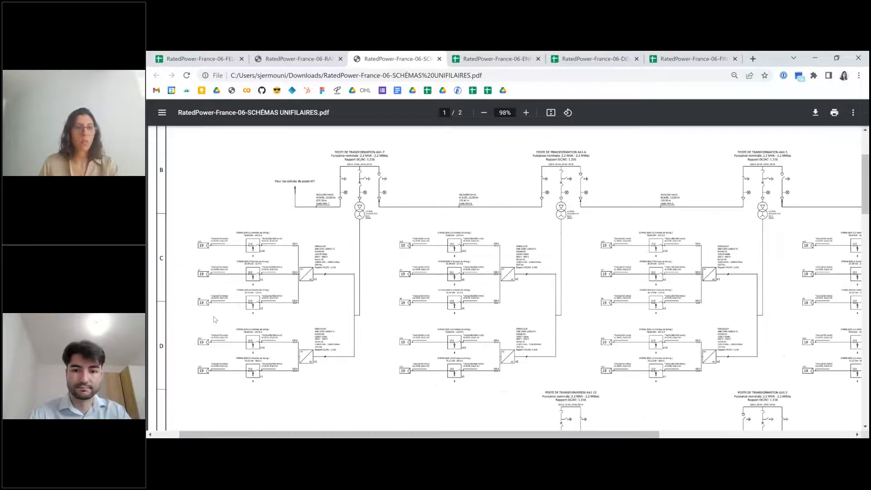
scroll(215, 319, "up", 6, "ctrl")
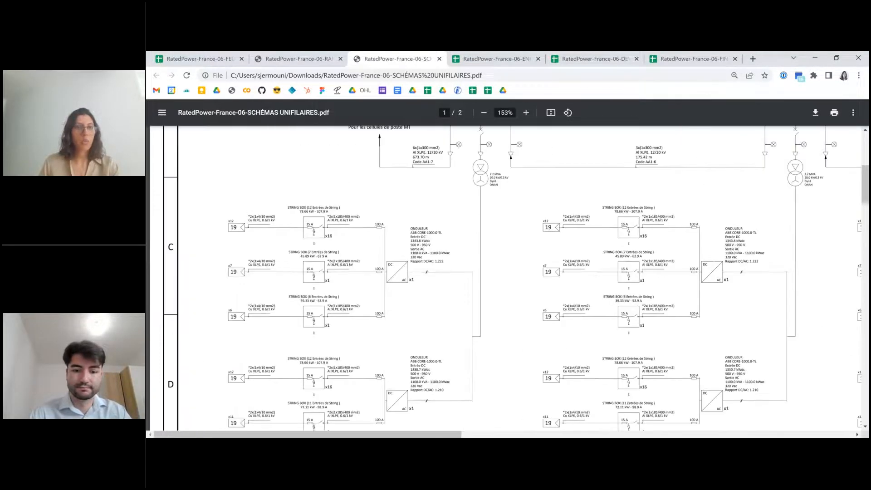
scroll(258, 214, "up", 3, "ctrl")
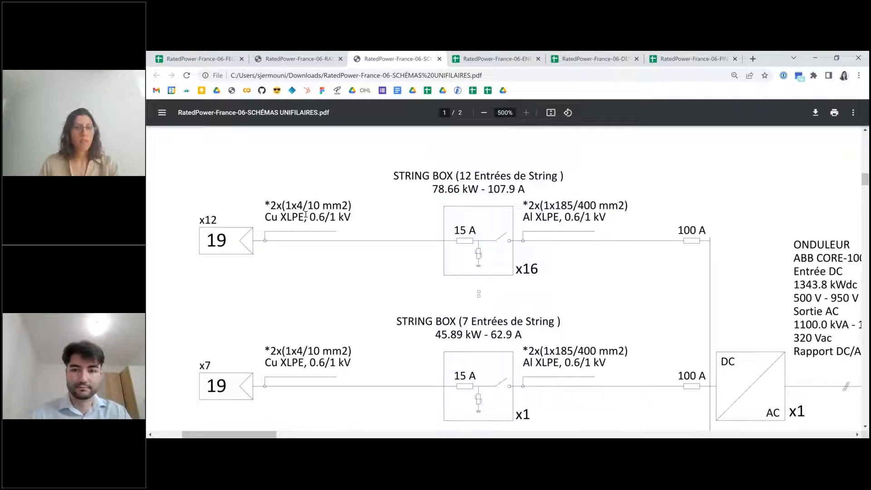
scroll(307, 215, "right", 3, "shift")
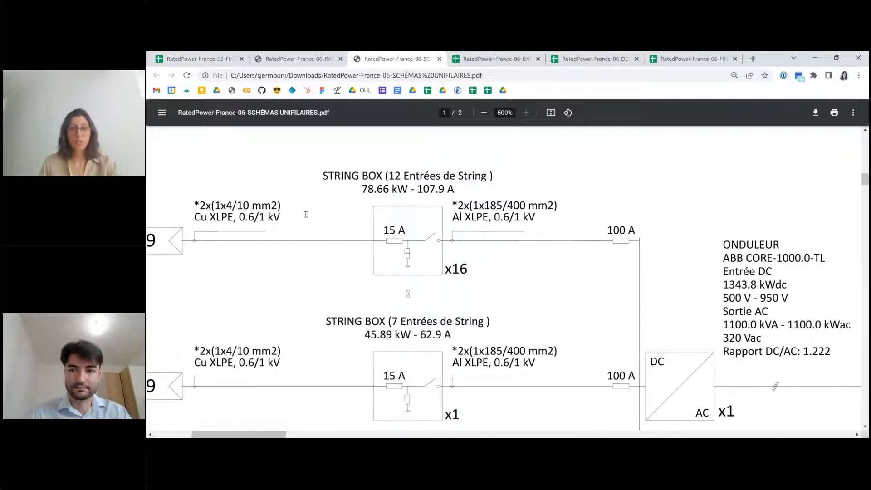
scroll(480, 208, "right", 1)
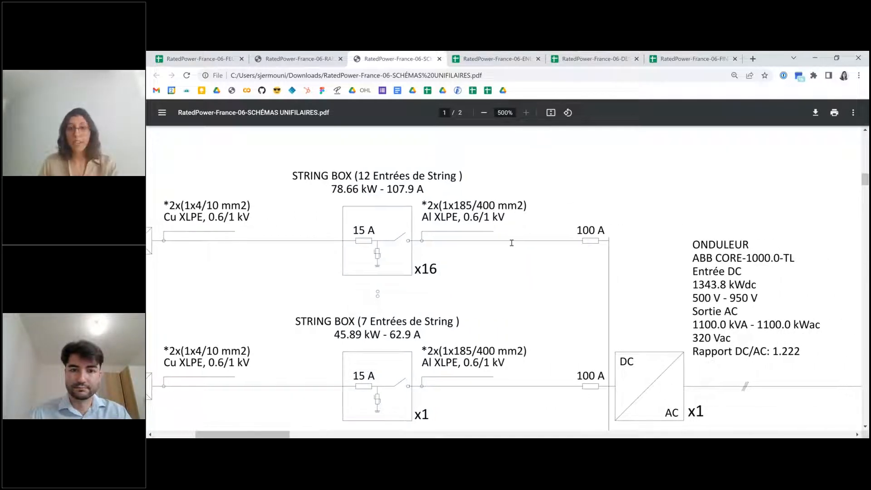
scroll(513, 241, "right", 2, "shift")
scroll(512, 242, "right", 1, "shift")
scroll(499, 254, "down", 4)
scroll(529, 301, "down", 2, "ctrl")
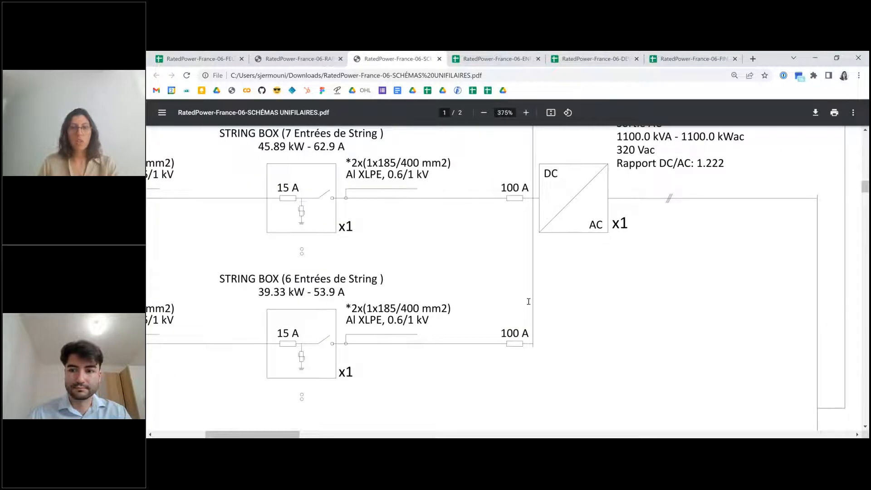
scroll(529, 302, "down", 4, "ctrl")
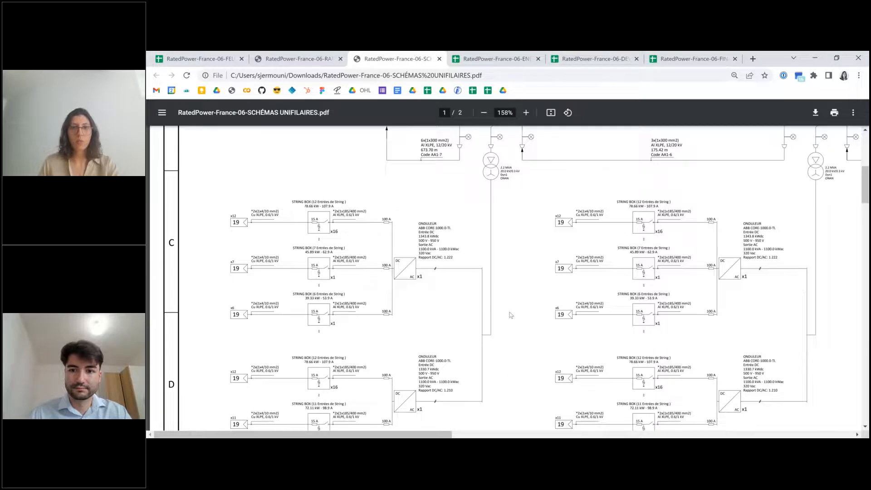
- Inspect transformation station AA1-7's switchgear, transformer and medium-voltage connections close up in the single-line diagram
scroll(511, 315, "up", 3)
scroll(494, 227, "up", 4, "ctrl")
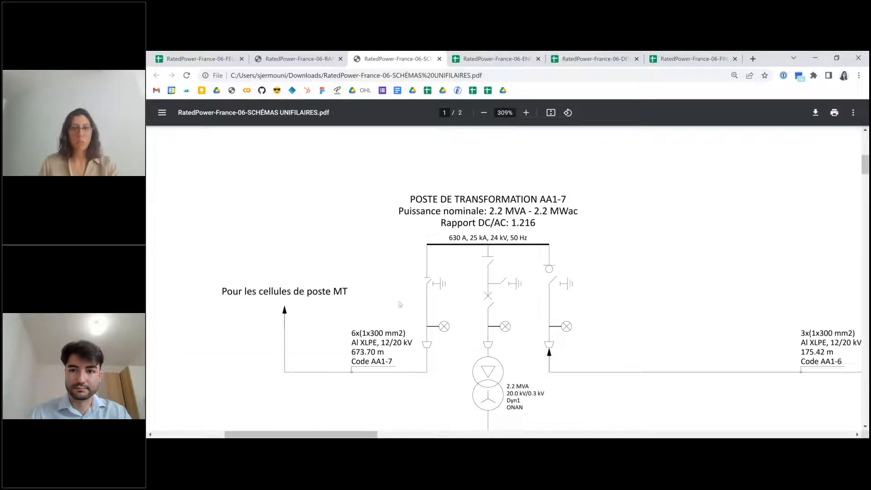
scroll(371, 259, "down", 3, "ctrl")
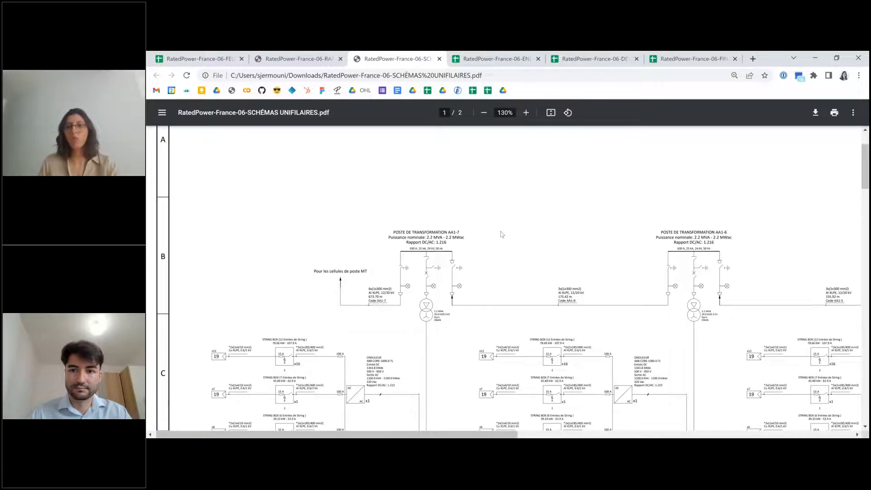
- Look over the remaining interconnected transformation stations across both pages of the single-line diagram
scroll(502, 235, "down", 4)
scroll(502, 234, "right", 5)
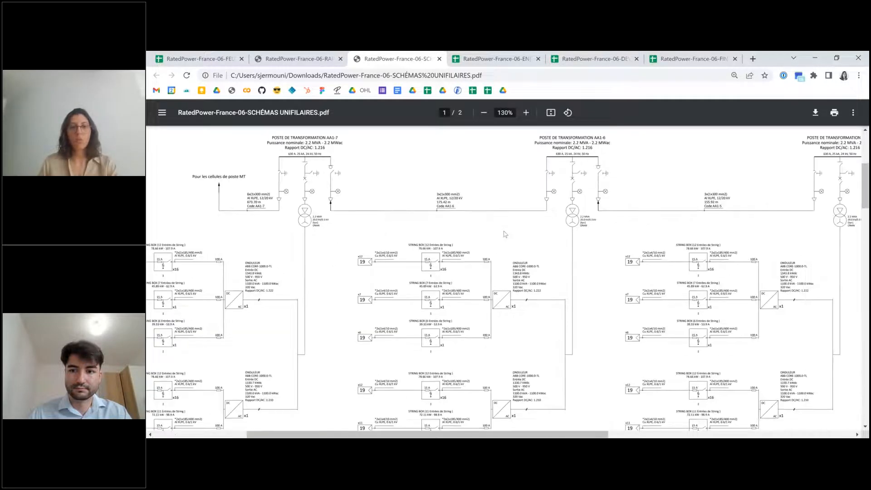
scroll(558, 245, "down", 3, "ctrl")
scroll(566, 239, "down", 1)
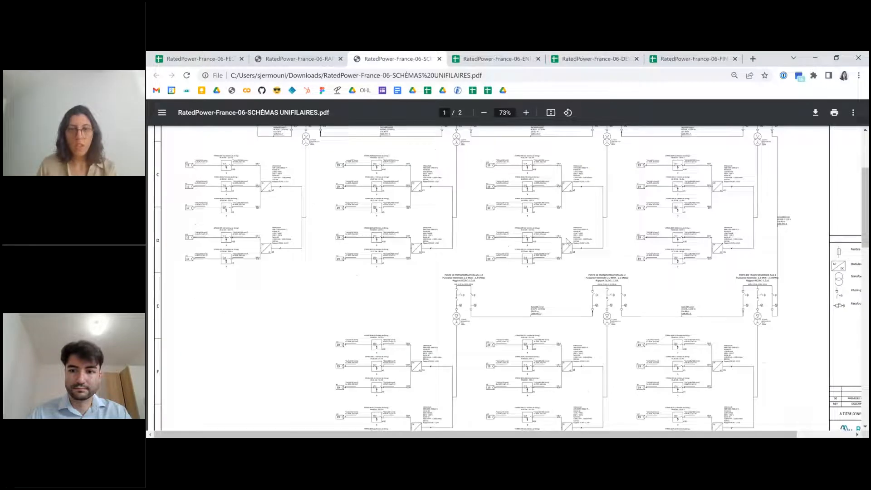
scroll(567, 241, "down", 9)
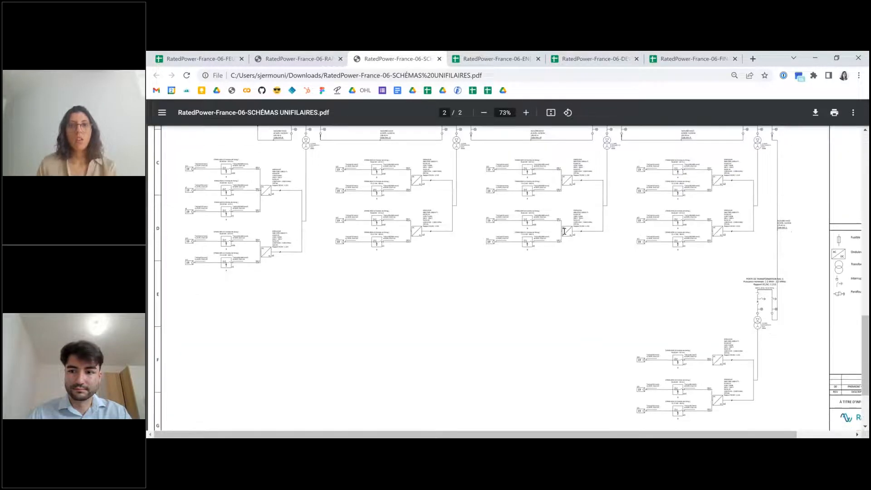
- Switch to the ENERGY_RESULTS spreadsheet, review its Summary Energy Report, and open the Hourly production sheet
left_click(494, 58)
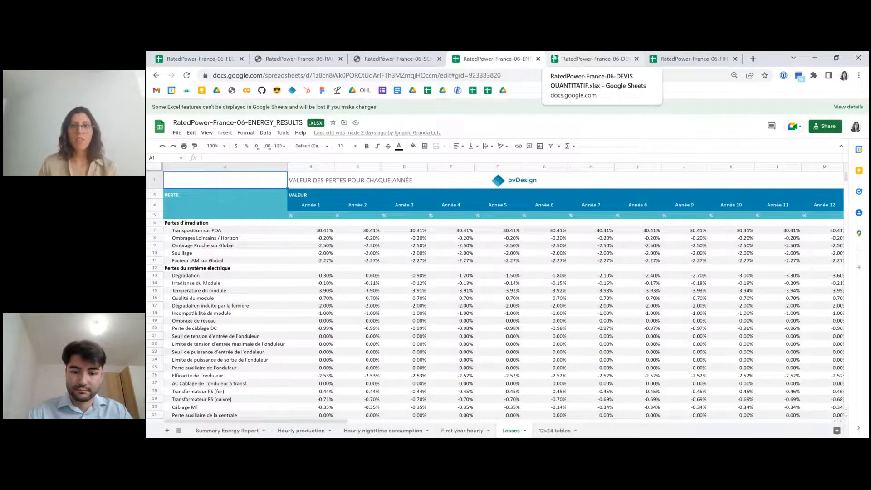
left_click(217, 432)
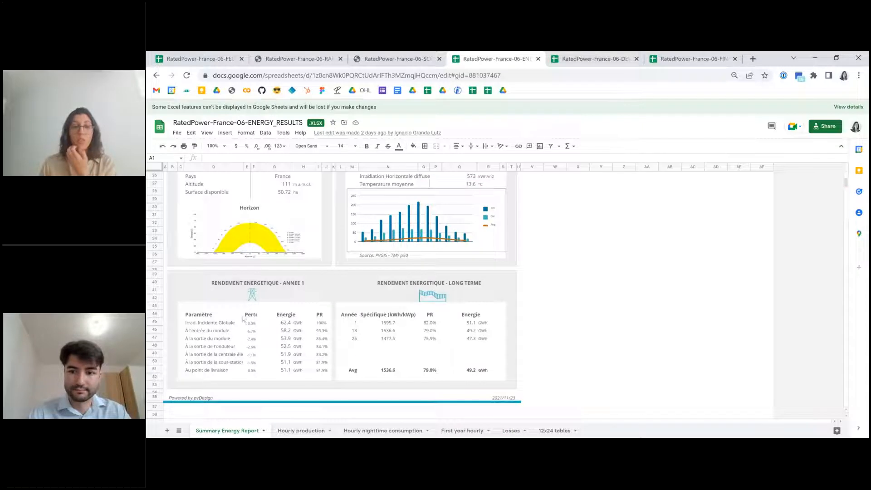
scroll(259, 261, "up", 5)
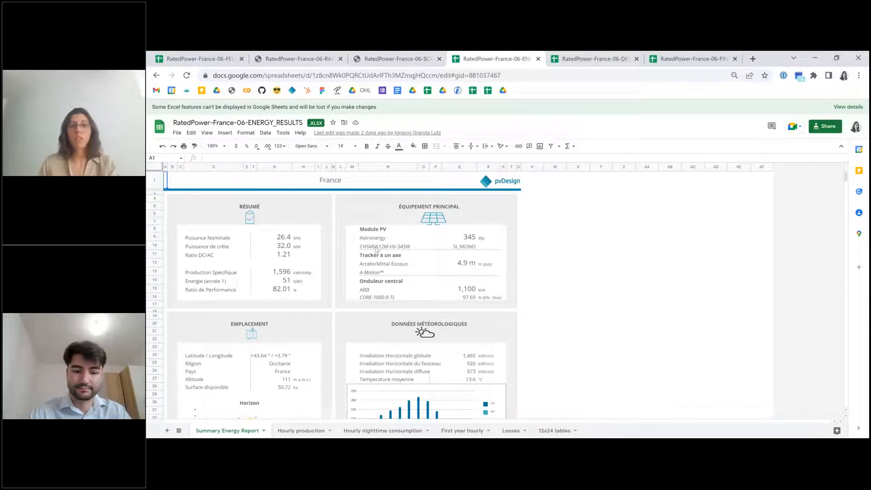
scroll(376, 249, "down", 5)
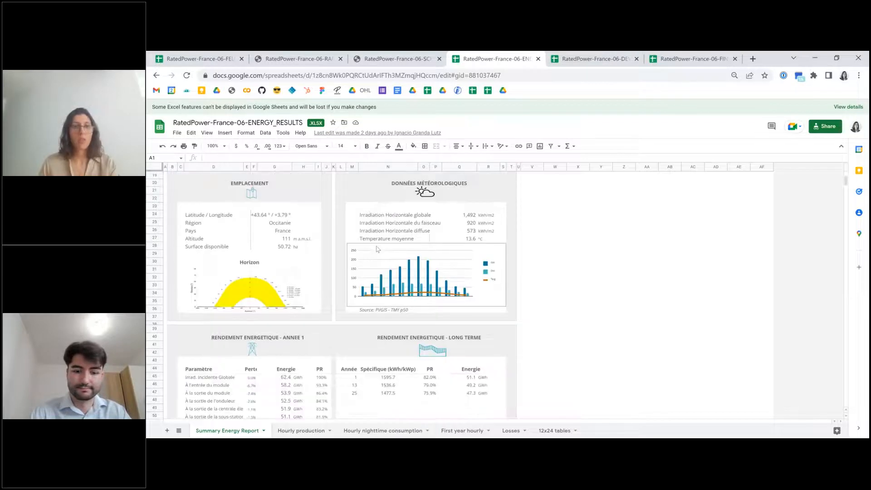
left_click(299, 431)
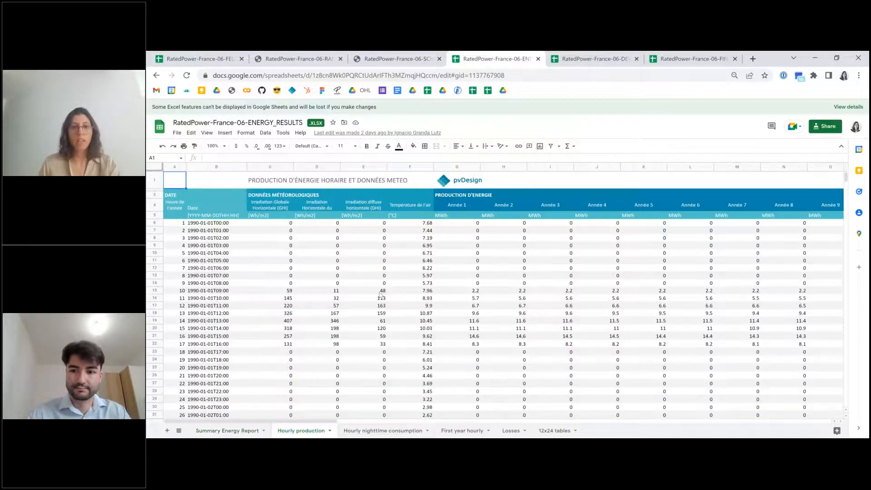
- Look over the hourly production values across the yearly columns and further down the first days of January
scroll(380, 294, "right", 5)
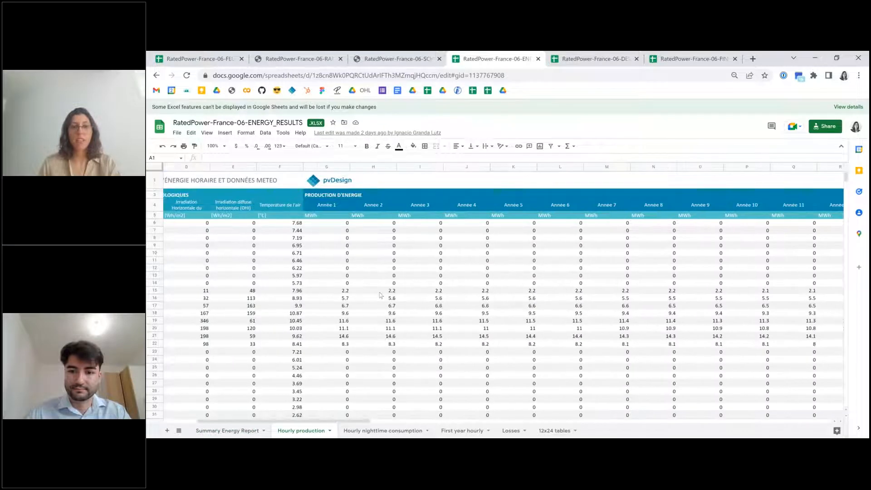
scroll(380, 295, "right", 3)
scroll(380, 295, "left", 7)
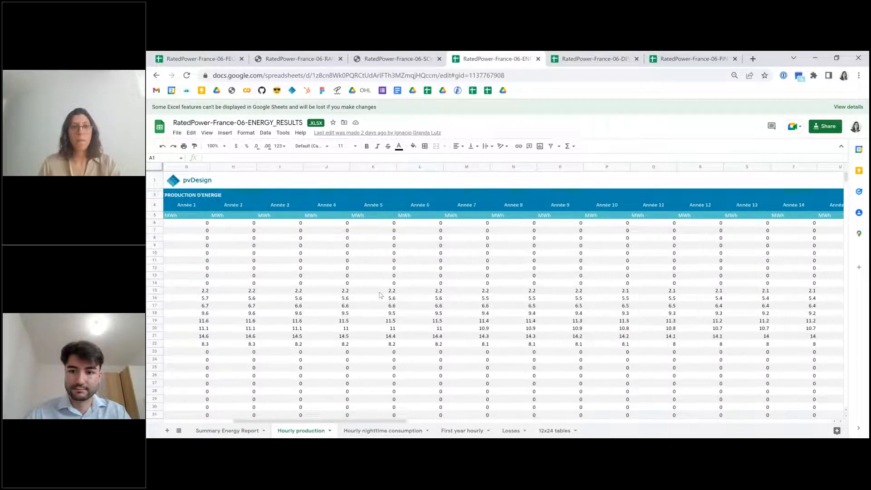
scroll(381, 295, "down", 4)
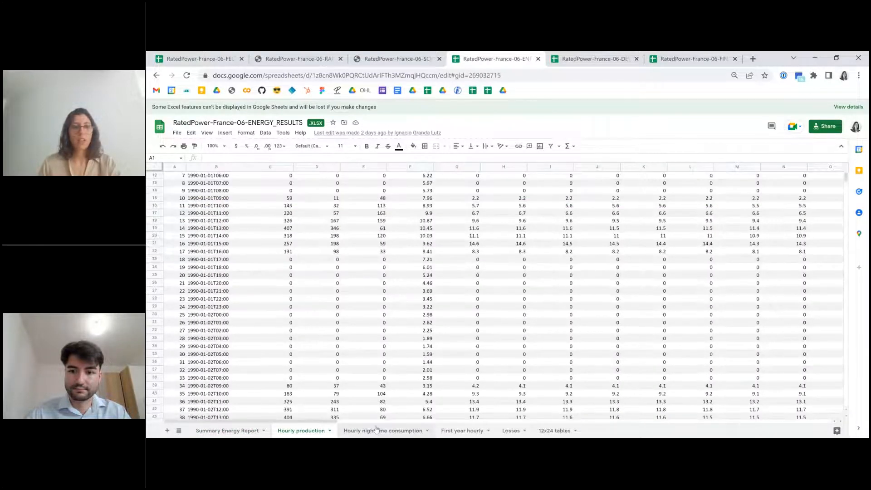
- Review the Hourly nighttime consumption sheet across its yearly columns, and look over the First year hourly sheet's detailed results
left_click(393, 431)
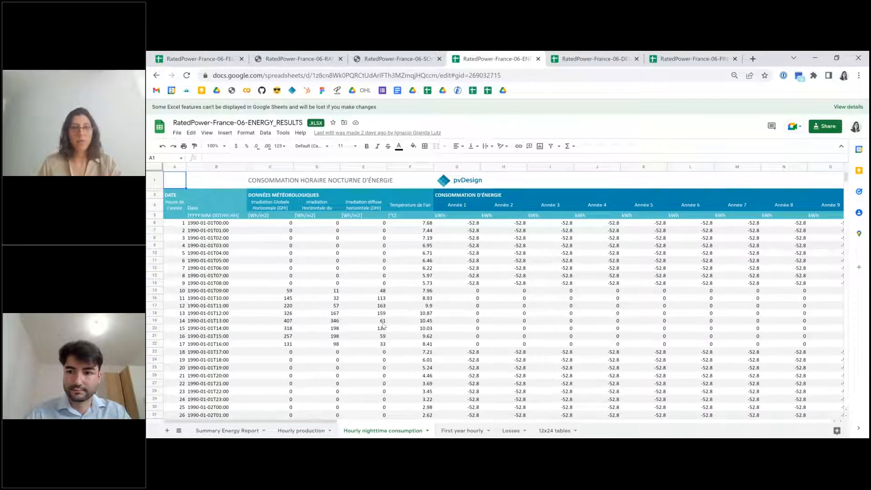
scroll(383, 326, "right", 5)
scroll(383, 325, "right", 8)
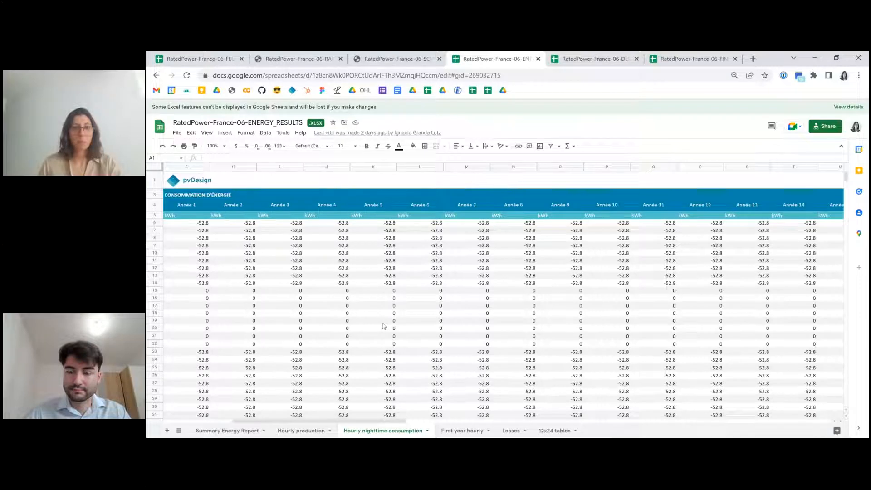
left_click(464, 431)
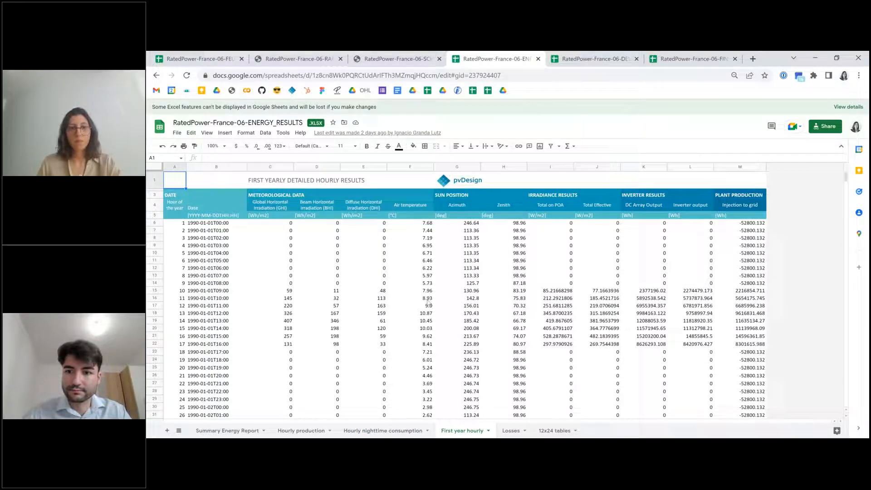
scroll(429, 304, "down", 3)
scroll(429, 303, "up", 3)
- Open the Losses sheet and examine the irradiation and electrical system losses from year 1 through year 25
left_click(511, 429)
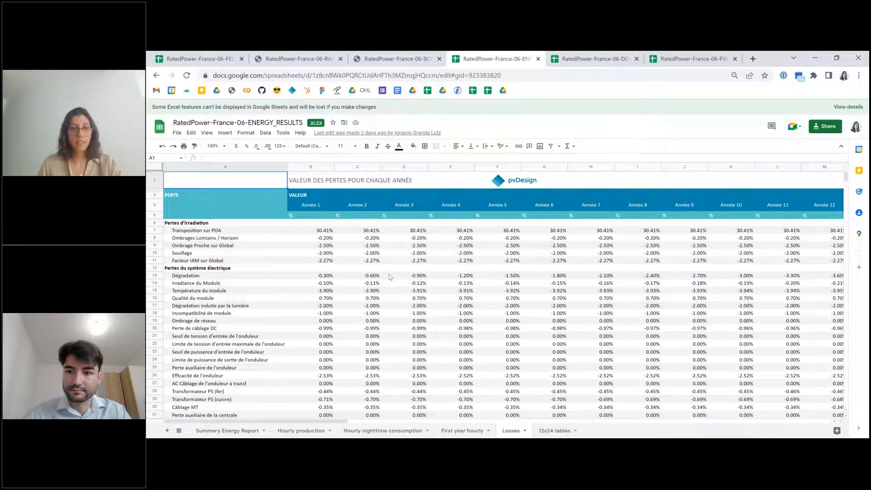
scroll(392, 278, "right", 4)
scroll(390, 278, "right", 15)
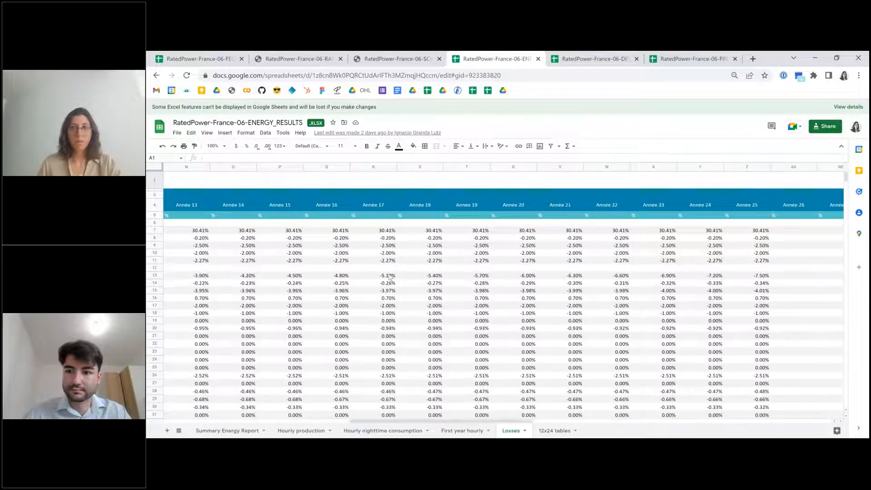
scroll(391, 278, "left", 15)
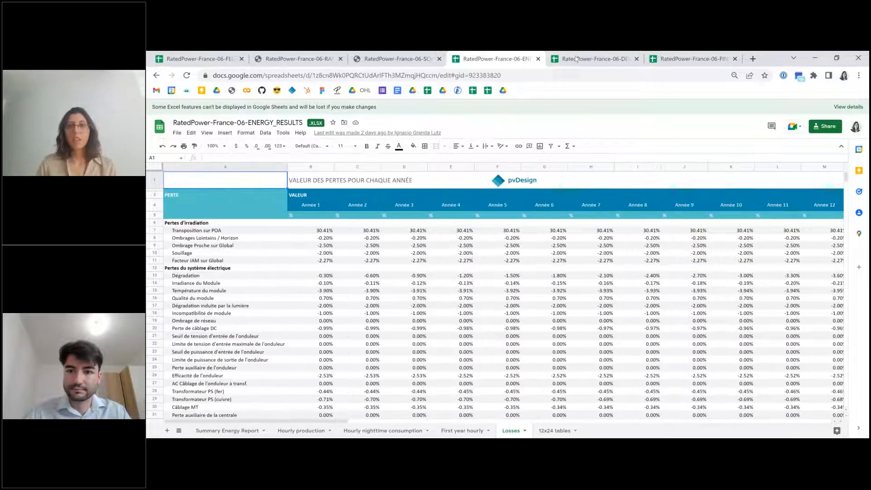
- Switch to the DEVIS QUANTITATIF spreadsheet and set its zoom to 125%
left_click(575, 58)
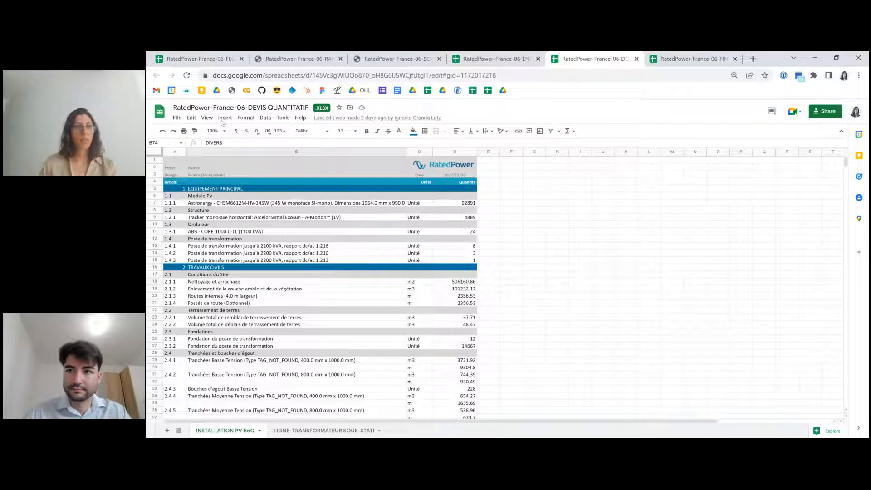
left_click(214, 131)
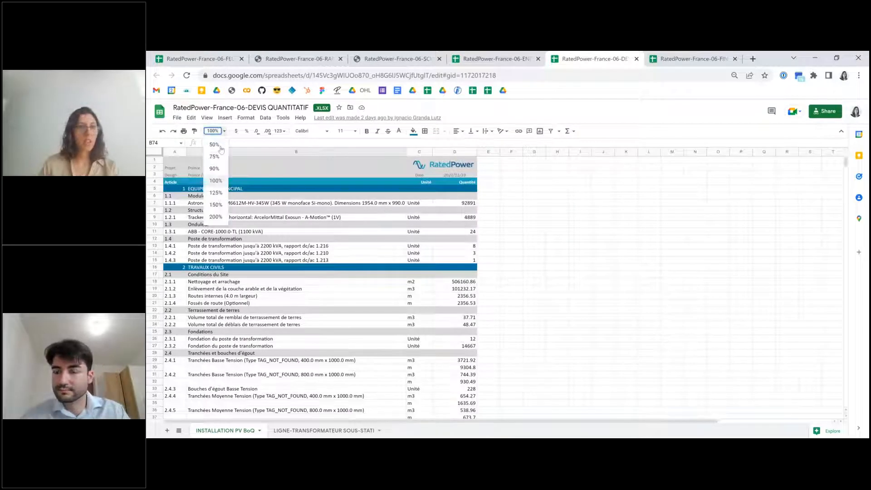
left_click(216, 192)
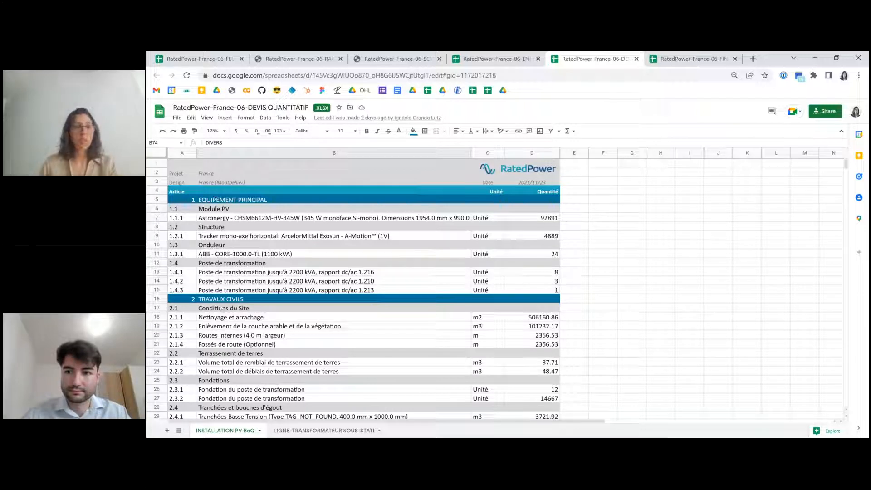
- Review the INSTALLATION PV BoQ sheet from main equipment through the DIVERS section, and open the FINANCIAL_ANALYSIS spreadsheet
scroll(248, 262, "down", 2)
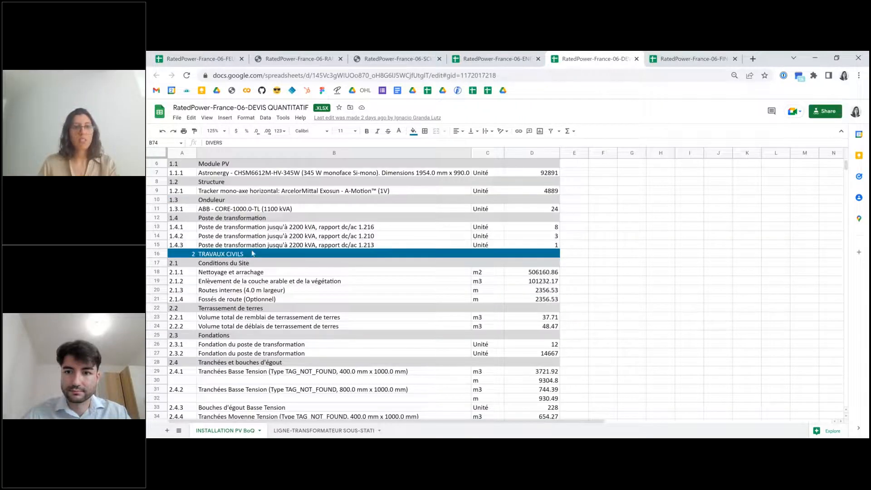
scroll(259, 258, "down", 9)
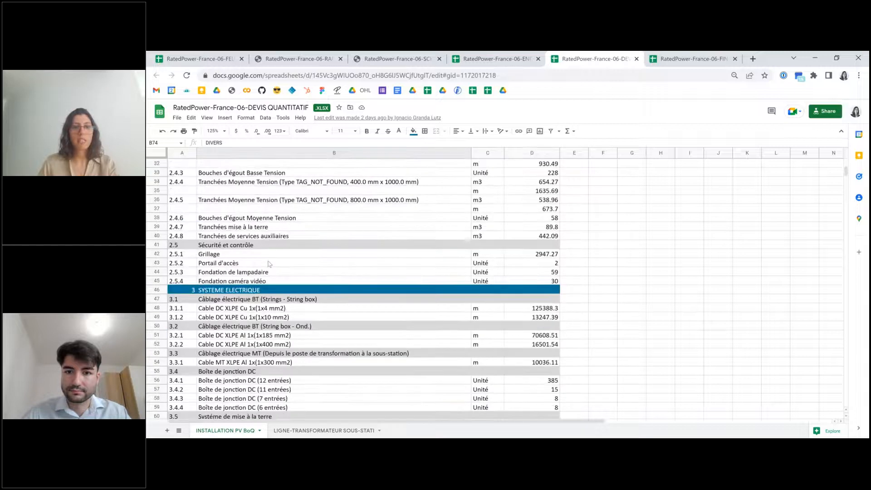
scroll(269, 264, "down", 1)
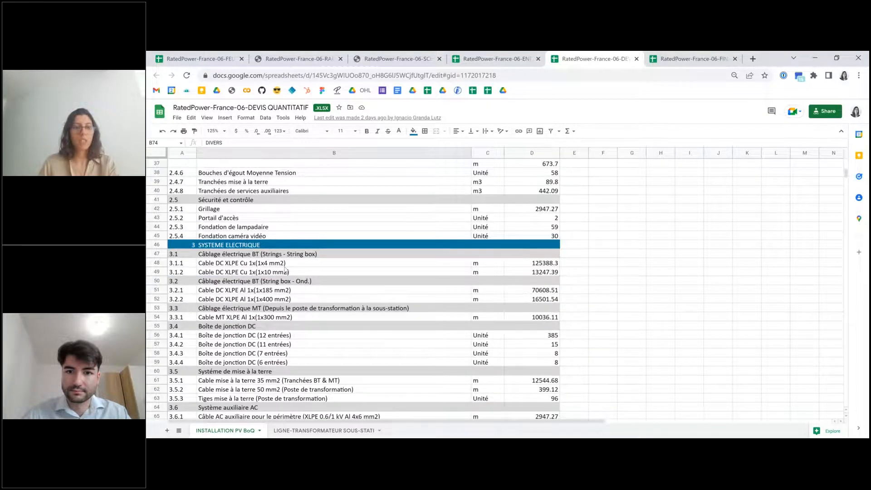
scroll(286, 271, "down", 3)
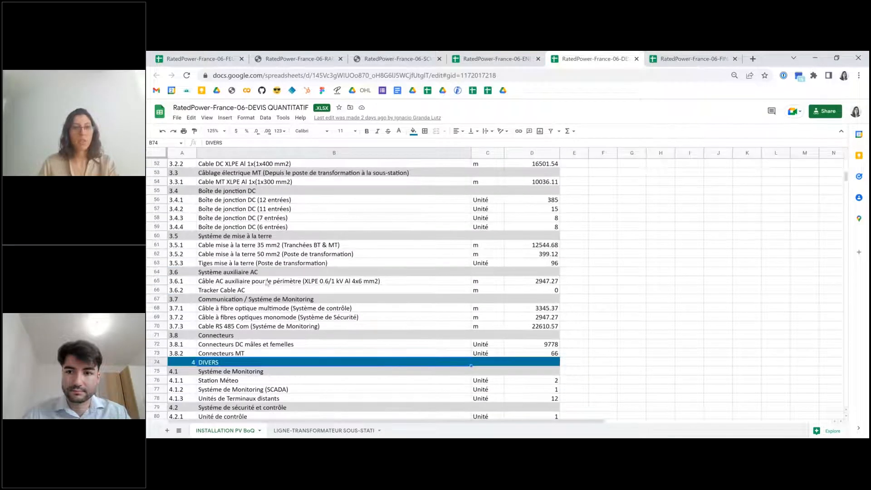
scroll(288, 253, "down", 2)
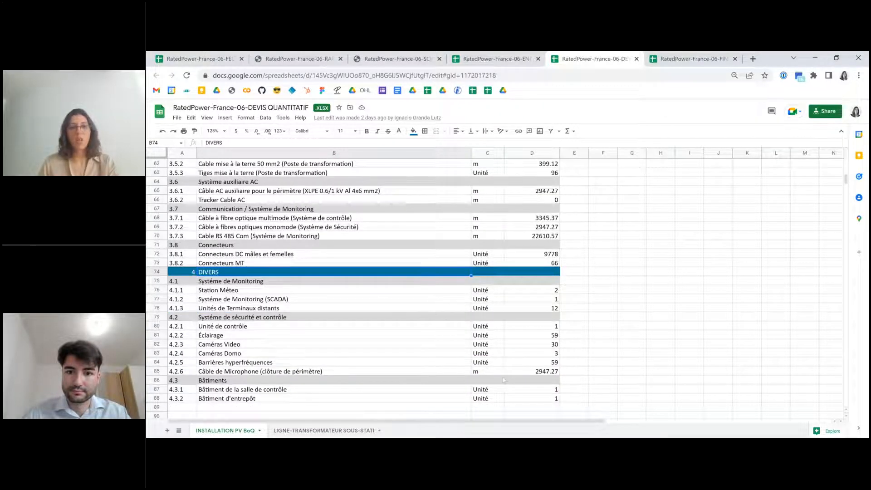
scroll(489, 359, "up", 1)
scroll(489, 360, "up", 11)
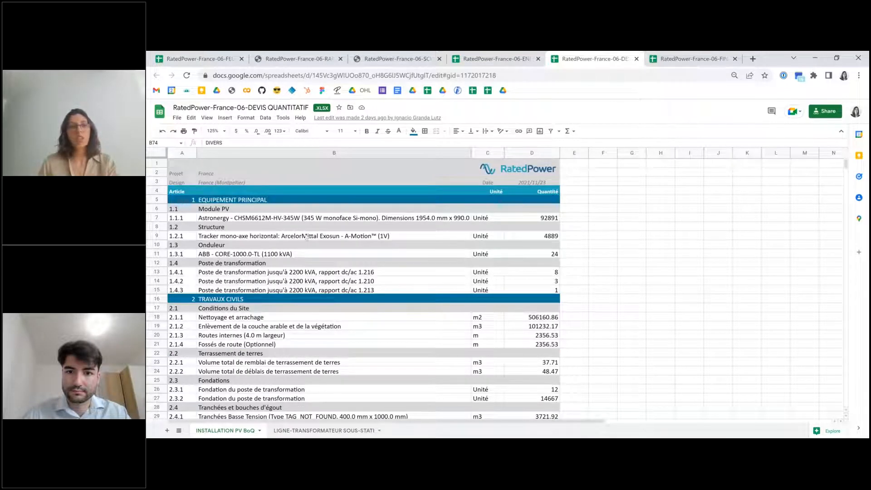
left_click(670, 61)
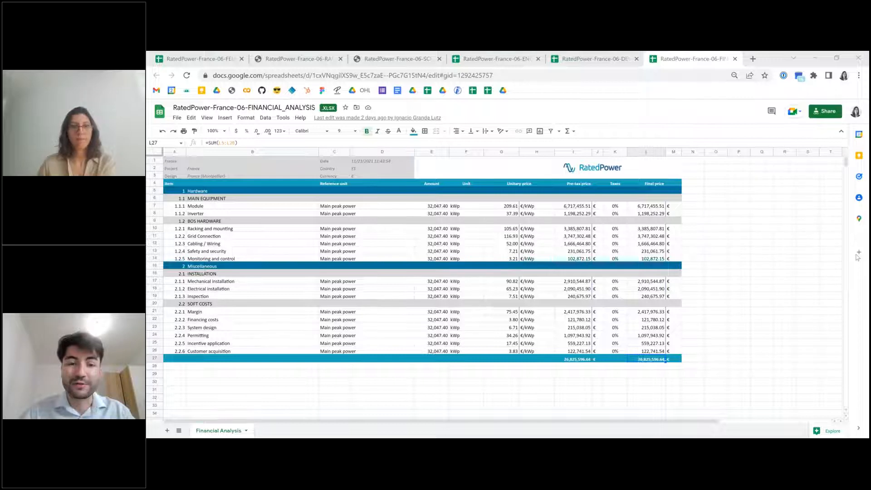
- Switch to the Webinar France presentation in Google Slides and start its slideshow
mouse_move(435, 438)
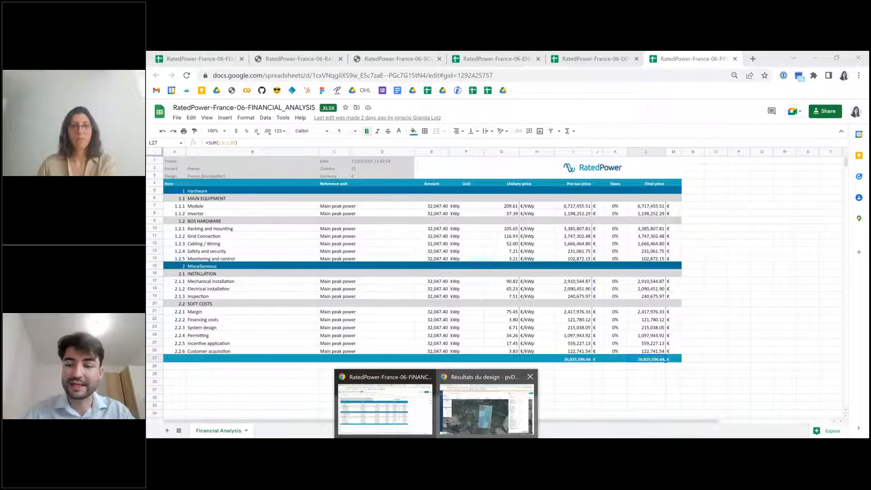
left_click(487, 406)
left_click(225, 55)
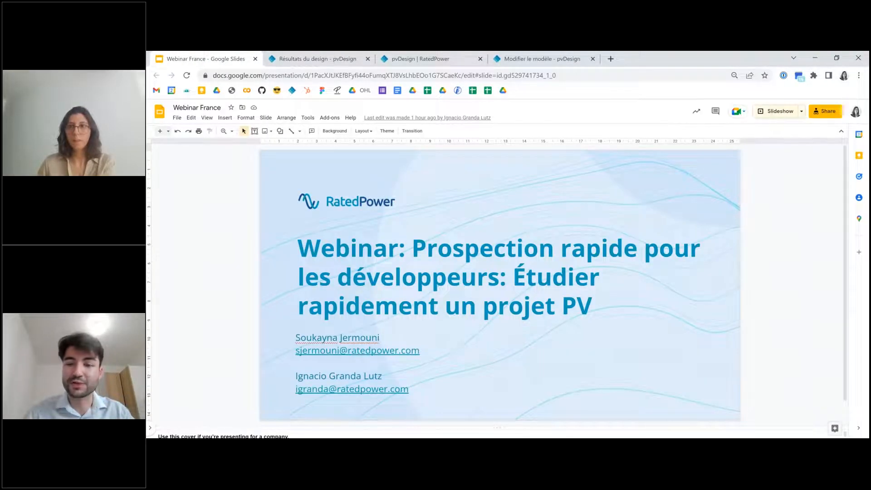
left_click(773, 114)
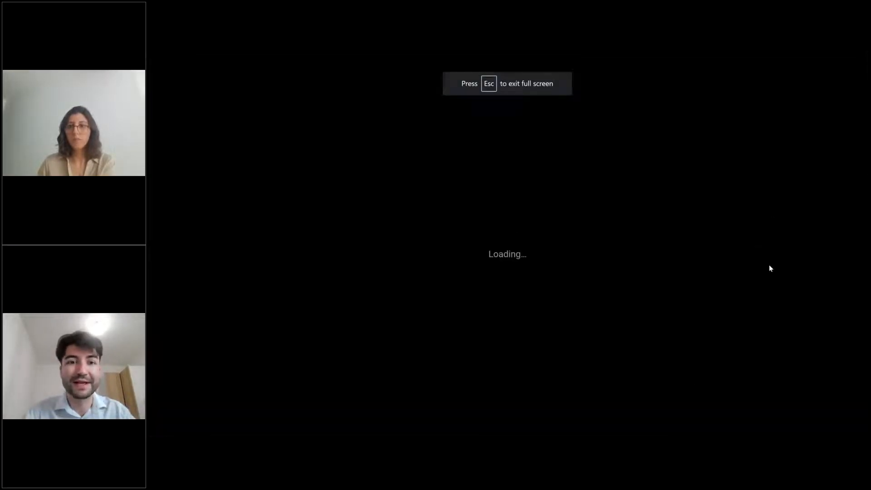